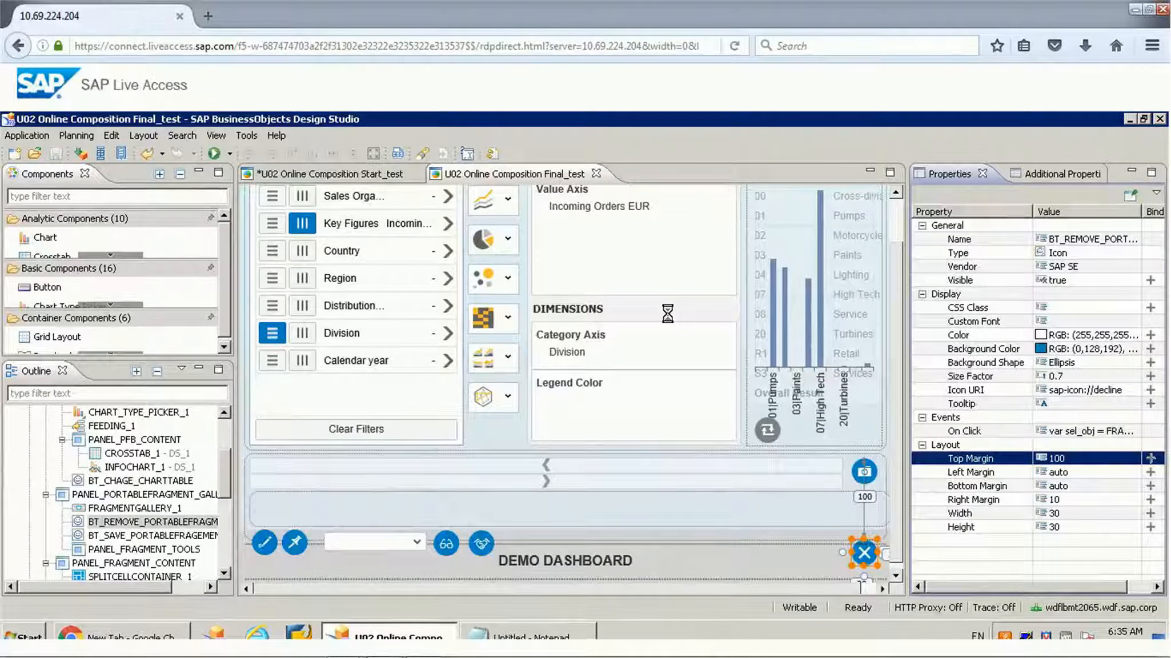
Step: Run the U02 Online Composition Final_test application locally in the browser
{"action": "left_click", "coordinate": [230, 153]}
{"action": "left_click", "coordinate": [244, 175]}
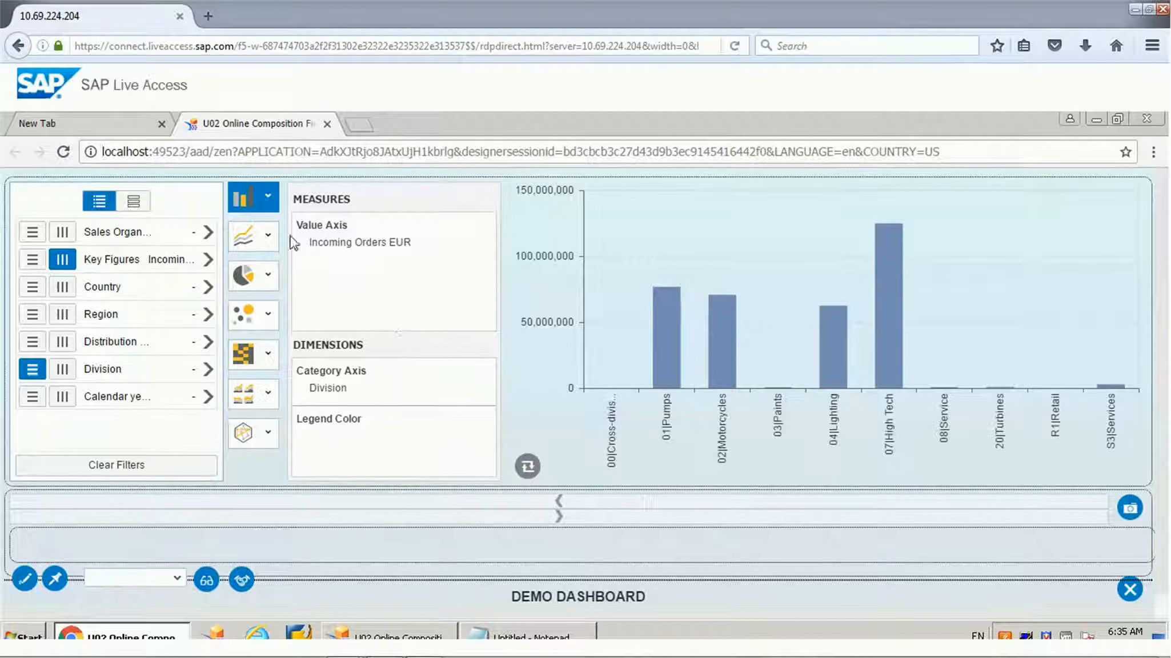
Step: Switch the chart to a horizontal bar chart, then to a Pie Chart
{"action": "left_click", "coordinate": [274, 203]}
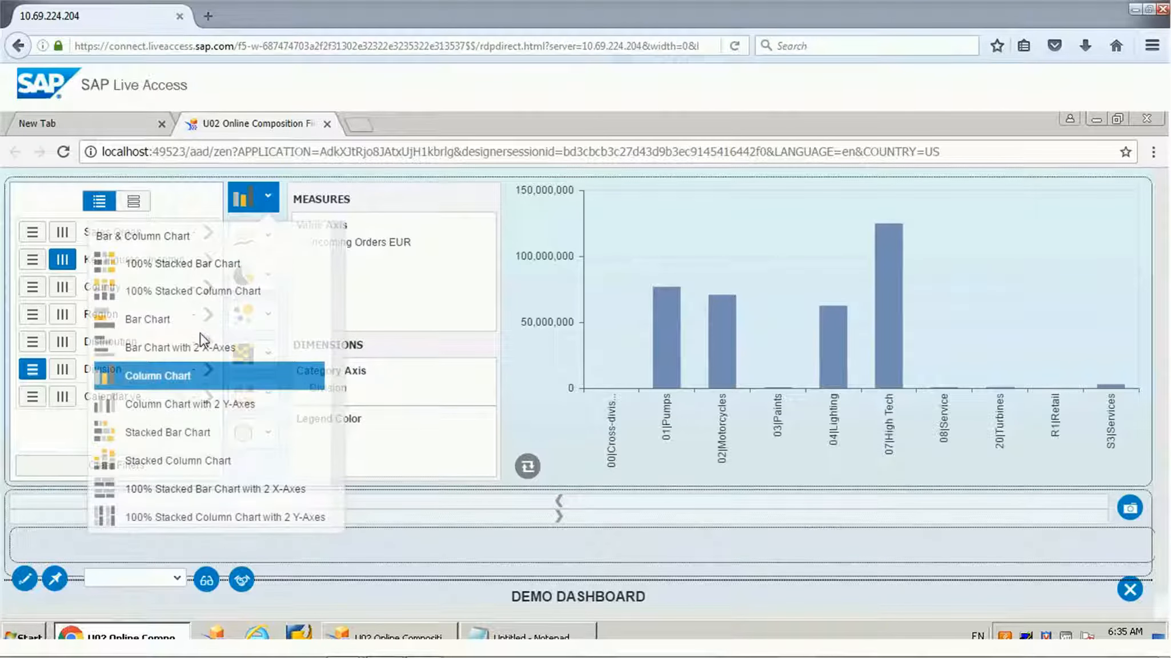
{"action": "left_click", "coordinate": [198, 323]}
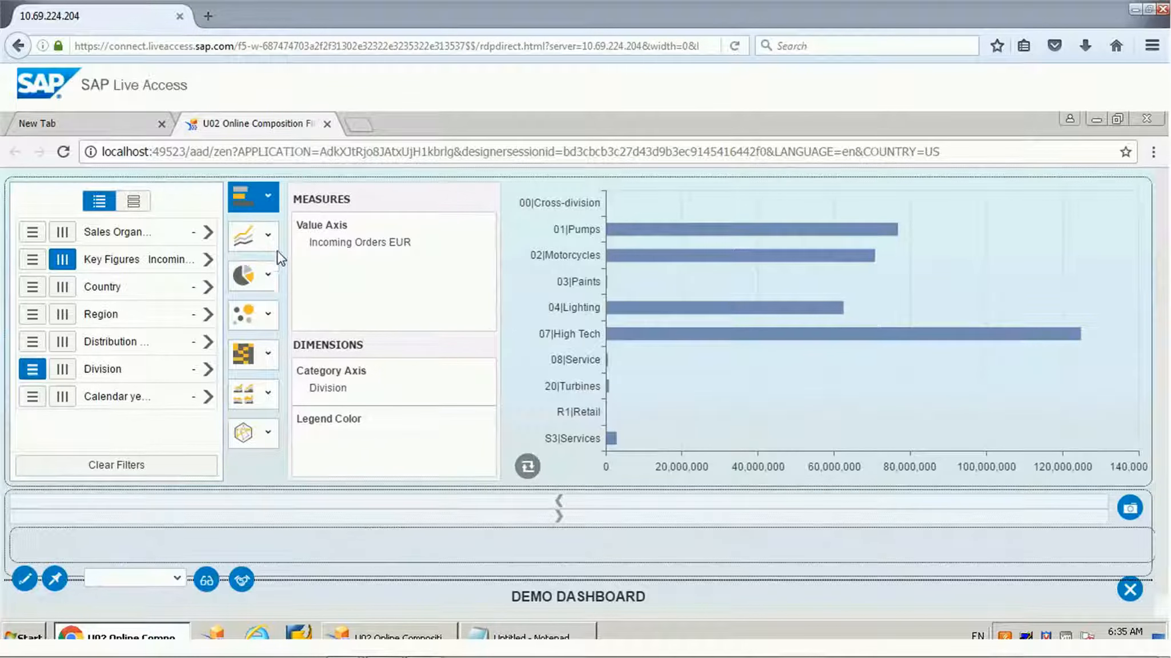
{"action": "left_click", "coordinate": [268, 277]}
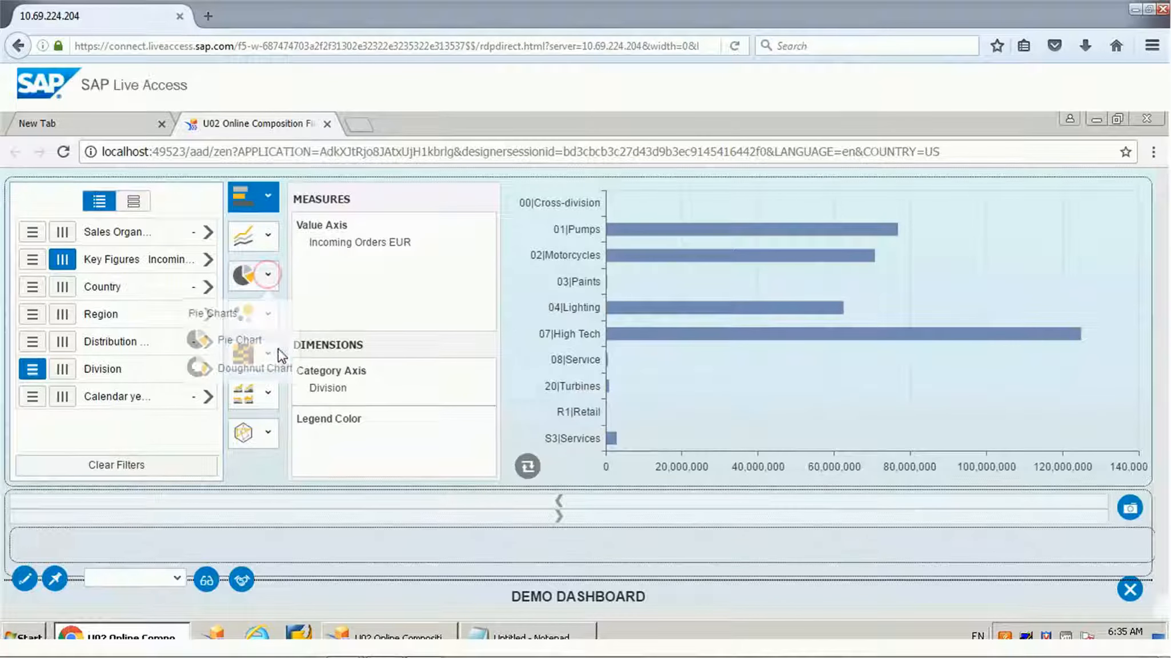
{"action": "left_click", "coordinate": [240, 346]}
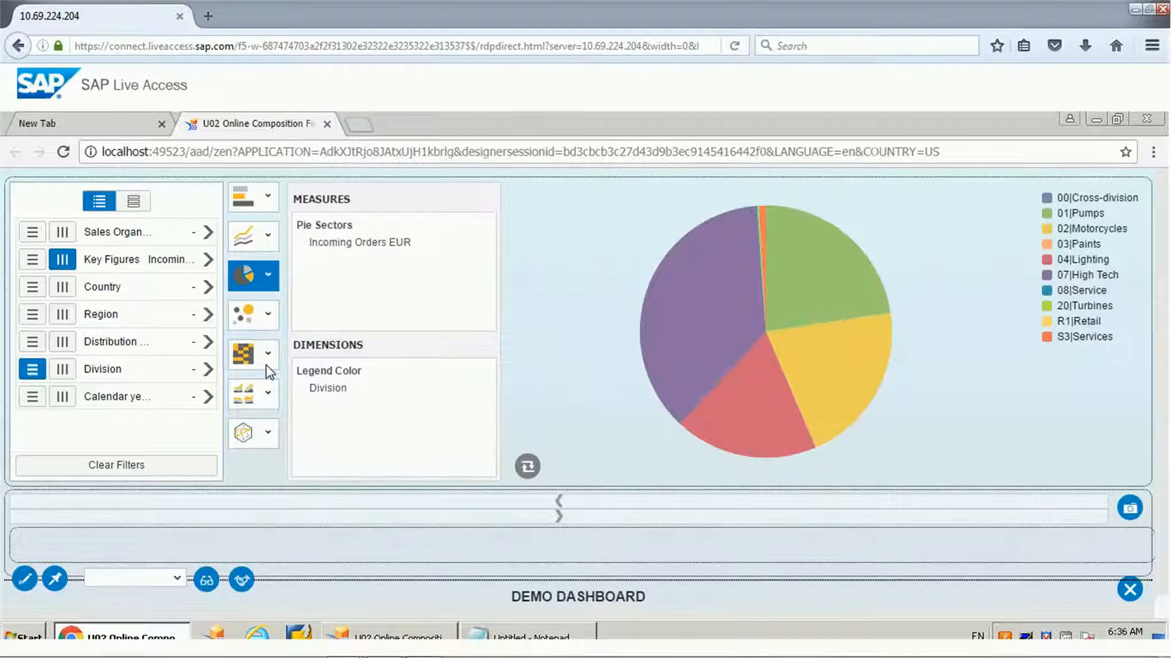
Step: Filter the Country dimension to the members Canada, Cuba and Germany and apply the filter
{"action": "left_click", "coordinate": [142, 299]}
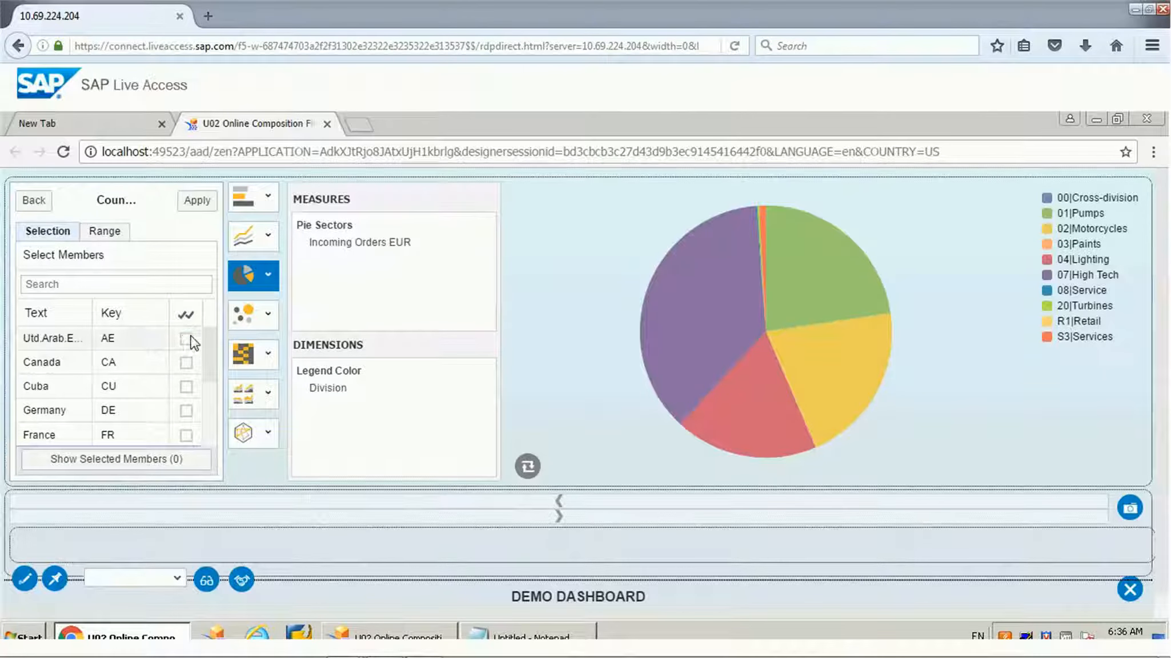
{"action": "left_click", "coordinate": [187, 362]}
{"action": "left_click", "coordinate": [187, 386]}
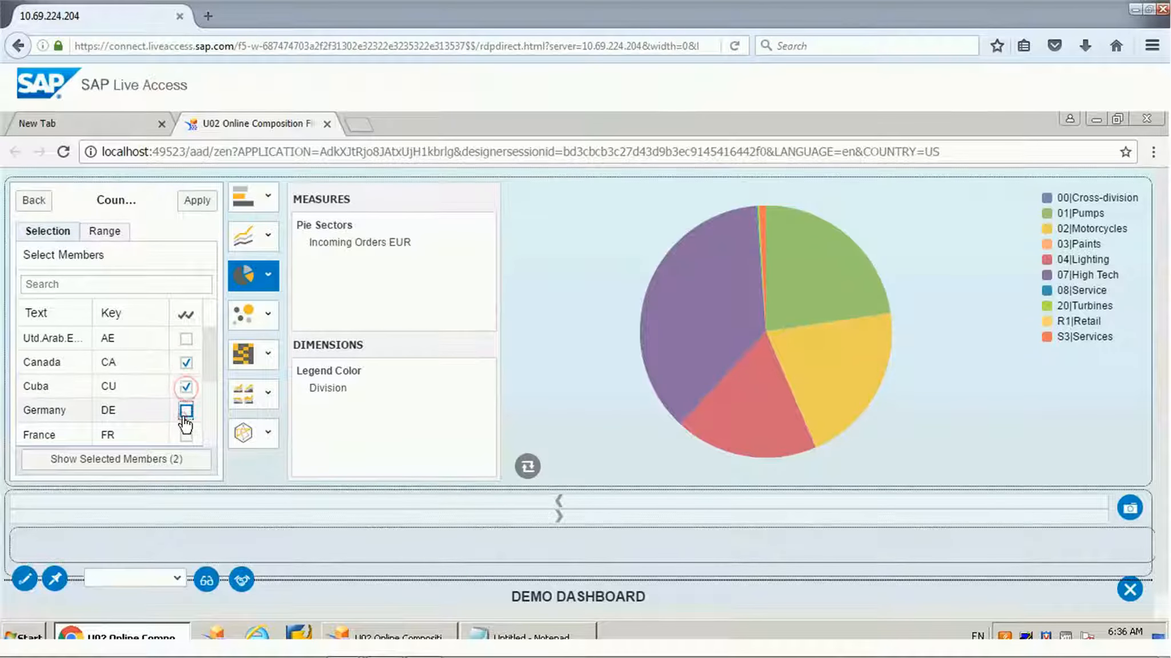
{"action": "left_click", "coordinate": [187, 410]}
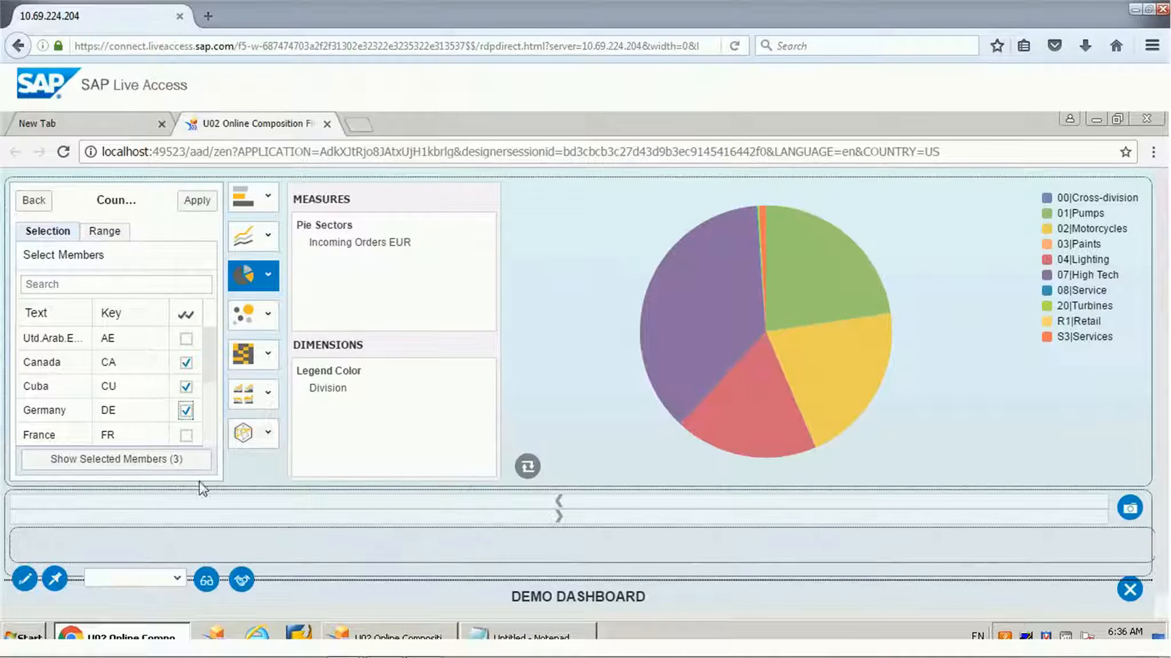
{"action": "left_click", "coordinate": [197, 200]}
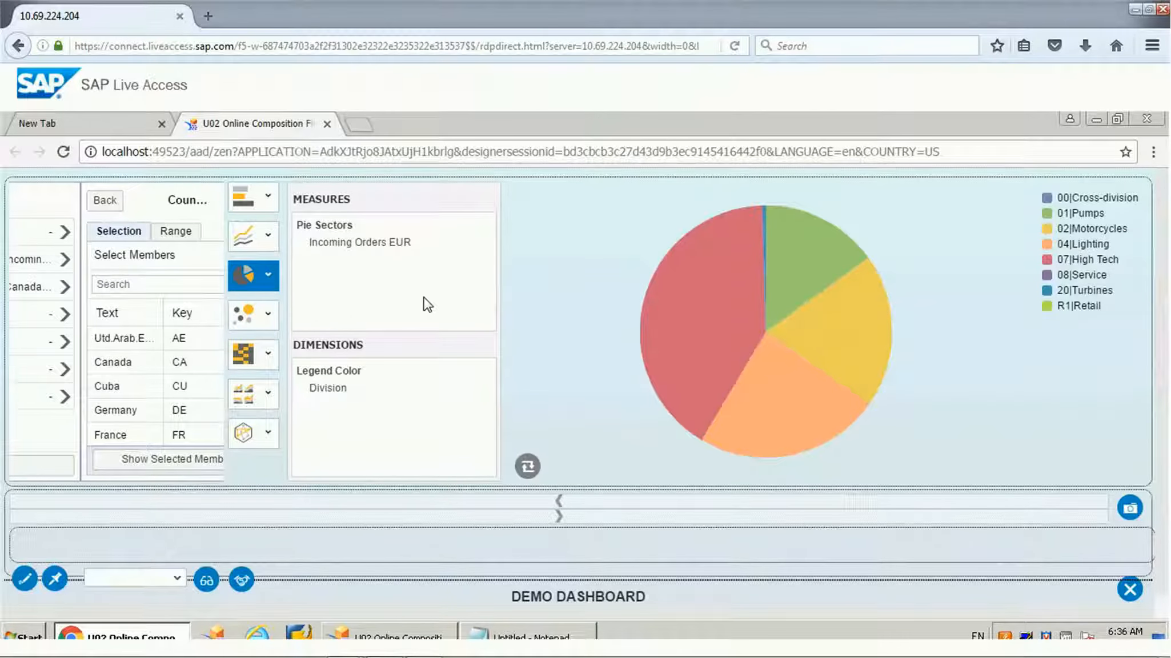
Step: Reopen the Country filter and show only its selected members
{"action": "mouse_move", "coordinate": [748, 330]}
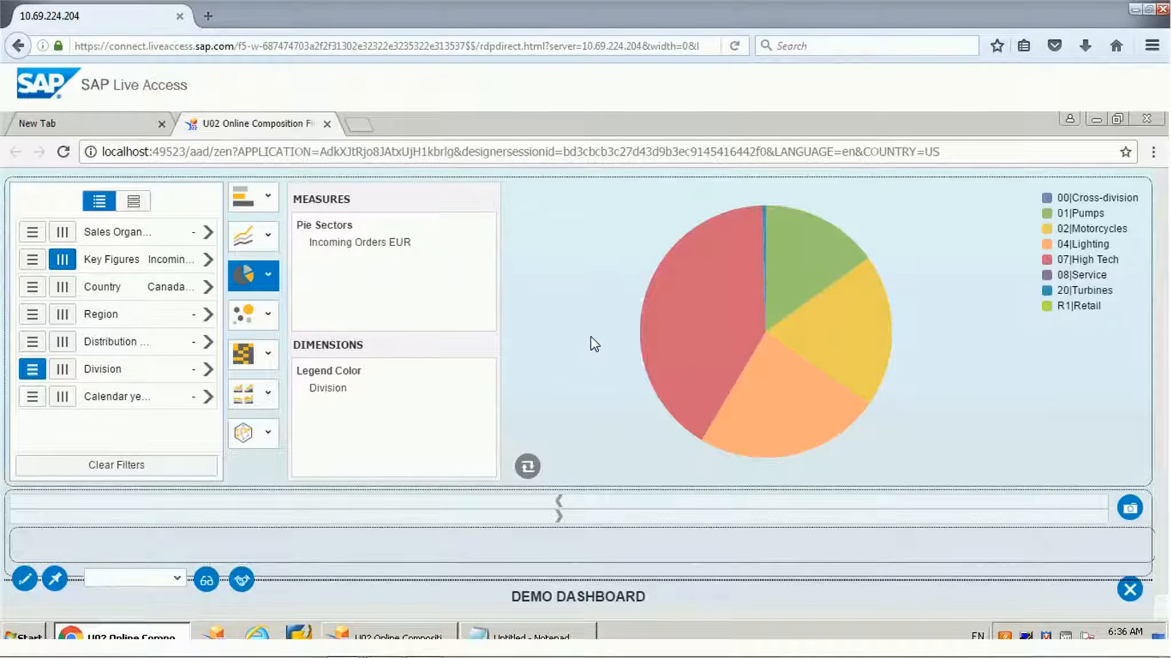
{"action": "left_click", "coordinate": [207, 287]}
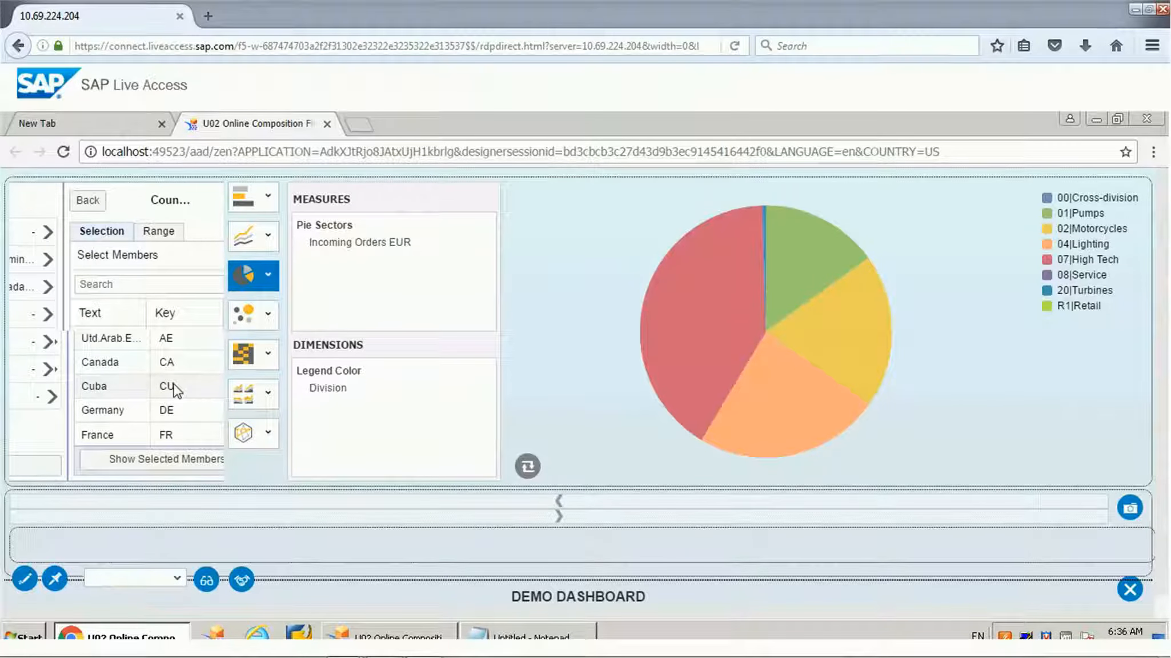
{"action": "left_click", "coordinate": [142, 461]}
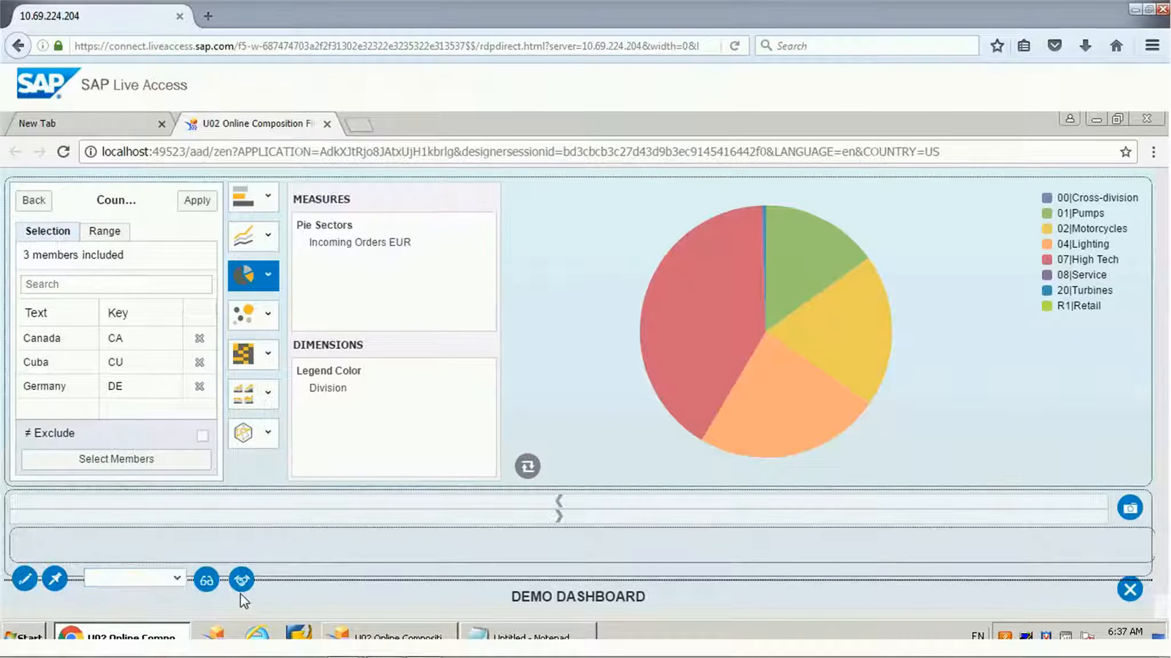
Step: Save the current chart as a fragment object named MyCountry_Data
{"action": "left_click", "coordinate": [1131, 509]}
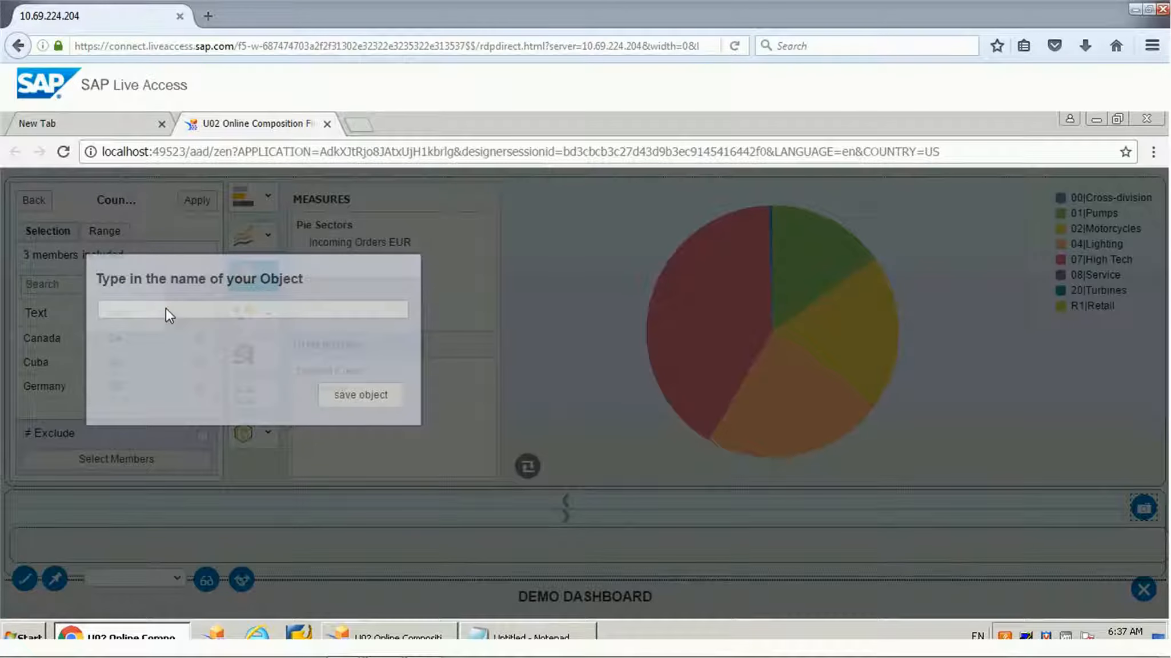
{"action": "left_click", "coordinate": [166, 308]}
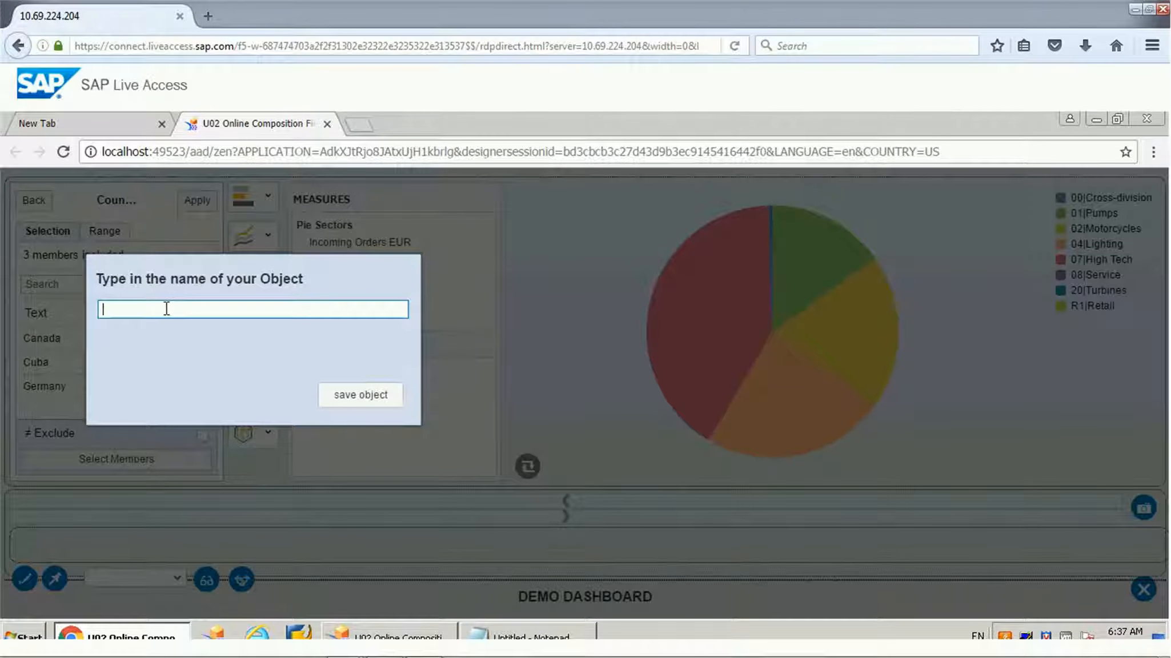
{"action": "type", "text": "MyCountry"}
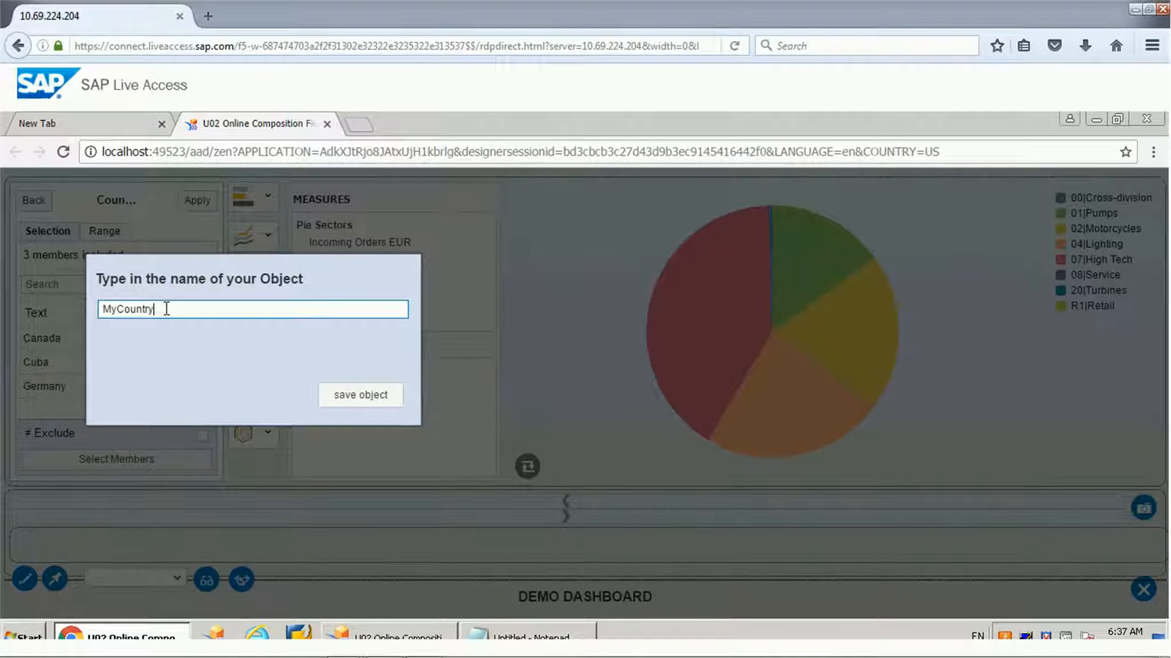
{"action": "type", "text": "_Data"}
{"action": "left_click", "coordinate": [348, 397]}
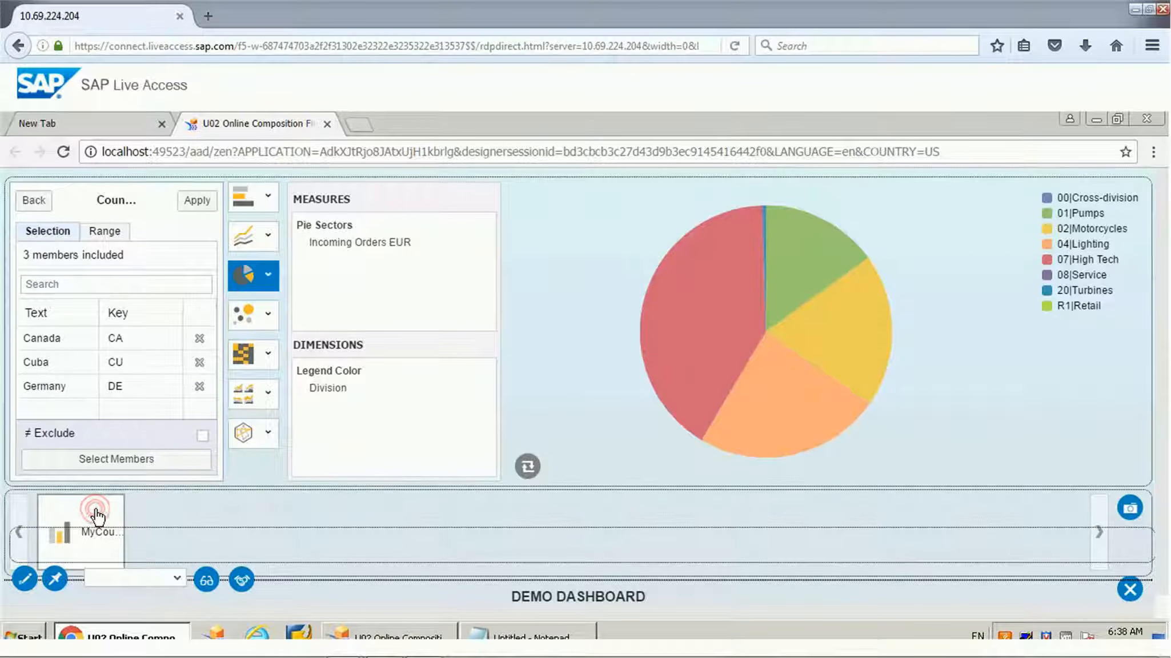
Step: Switch the chart to the bubble chart type and select the saved fragment in the gallery
{"action": "left_click", "coordinate": [95, 509]}
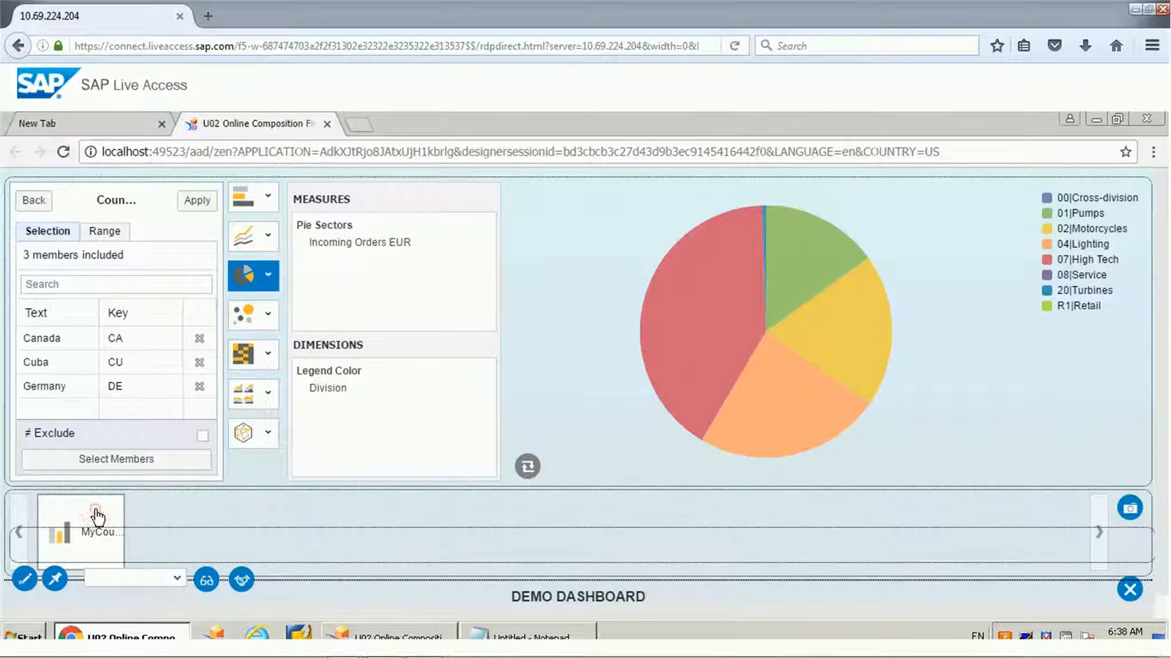
{"action": "left_click", "coordinate": [251, 314]}
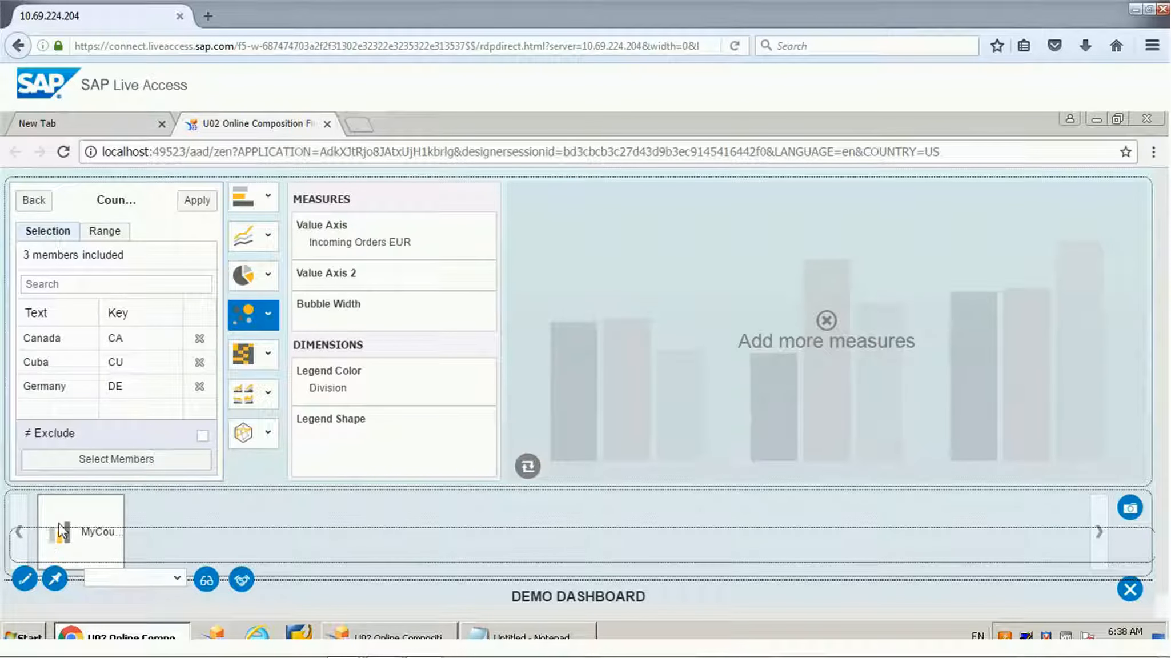
{"action": "left_click", "coordinate": [75, 512]}
Step: Rename the dashboard as Sales Data and save the title
{"action": "left_click", "coordinate": [25, 580]}
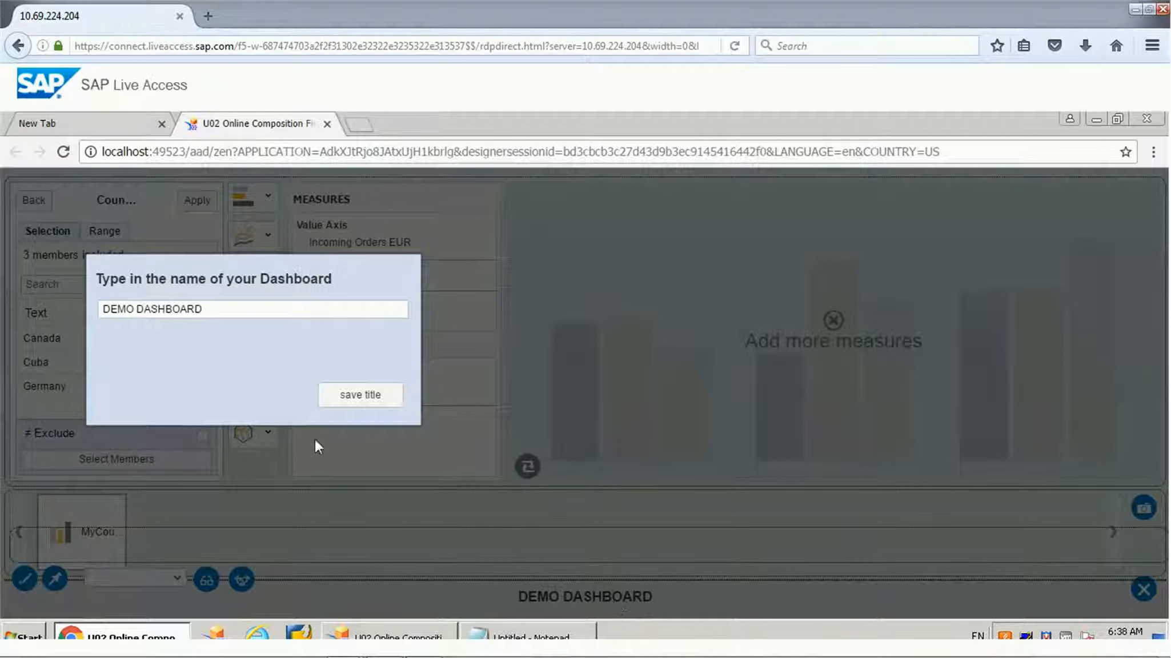
{"action": "left_click", "coordinate": [214, 309]}
{"action": "key", "text": "ctrl+a"}
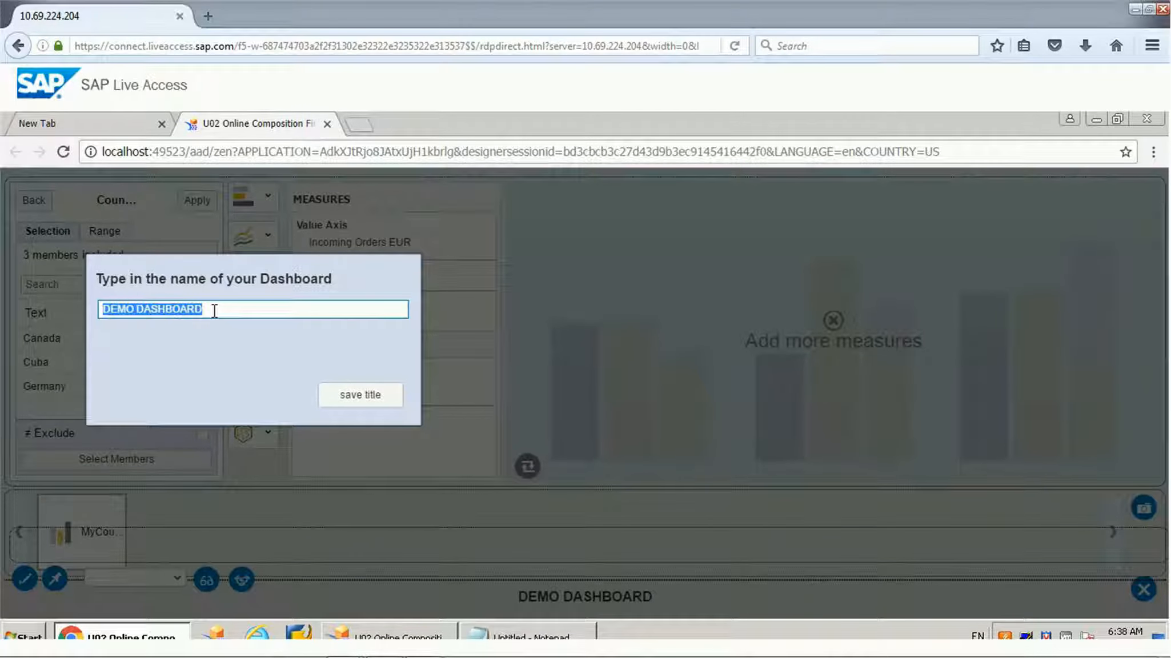
{"action": "type", "text": "Sales Data"}
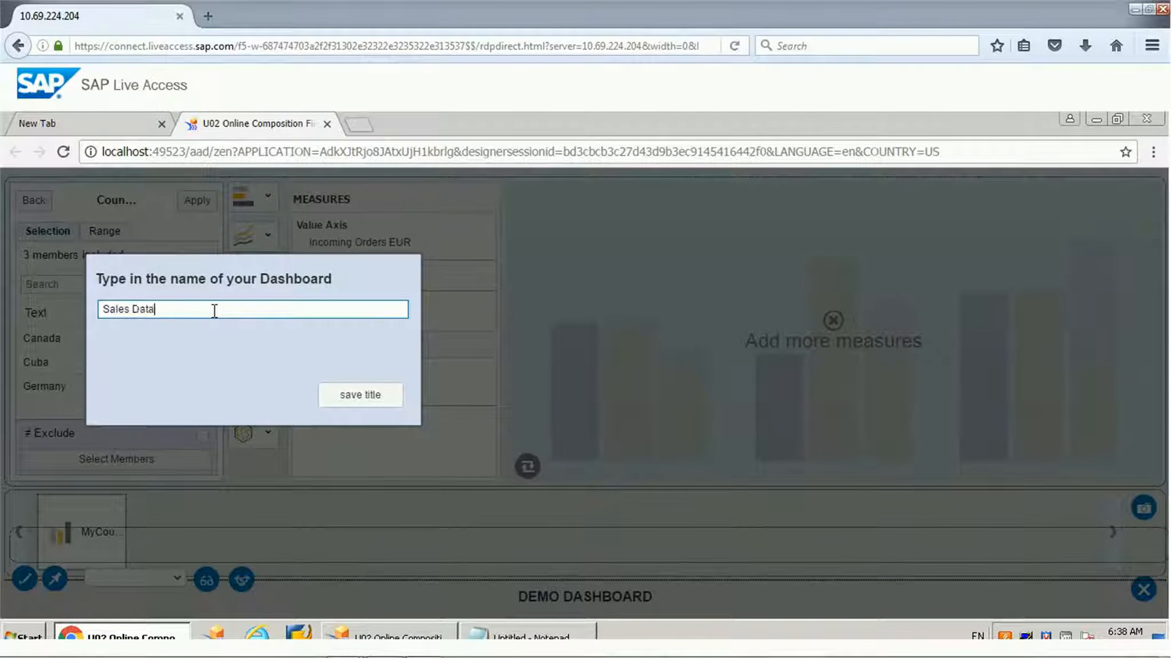
{"action": "left_click", "coordinate": [353, 392]}
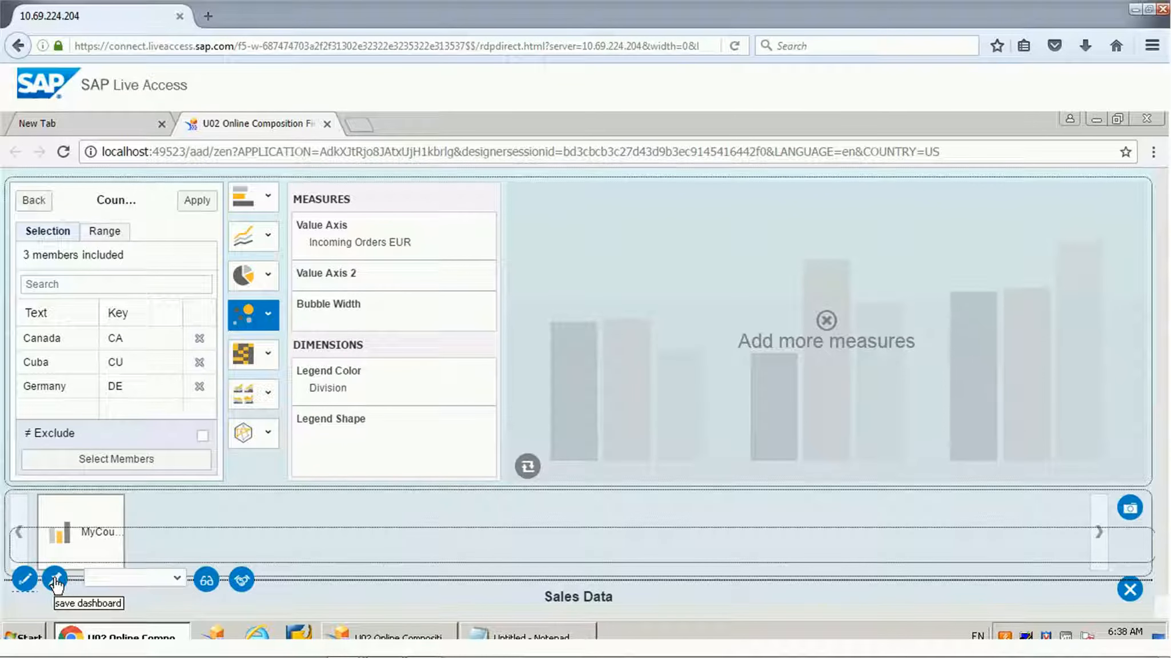
Step: Save the renamed dashboard and try to open it from the list of saved dashboards
{"action": "left_click", "coordinate": [55, 581]}
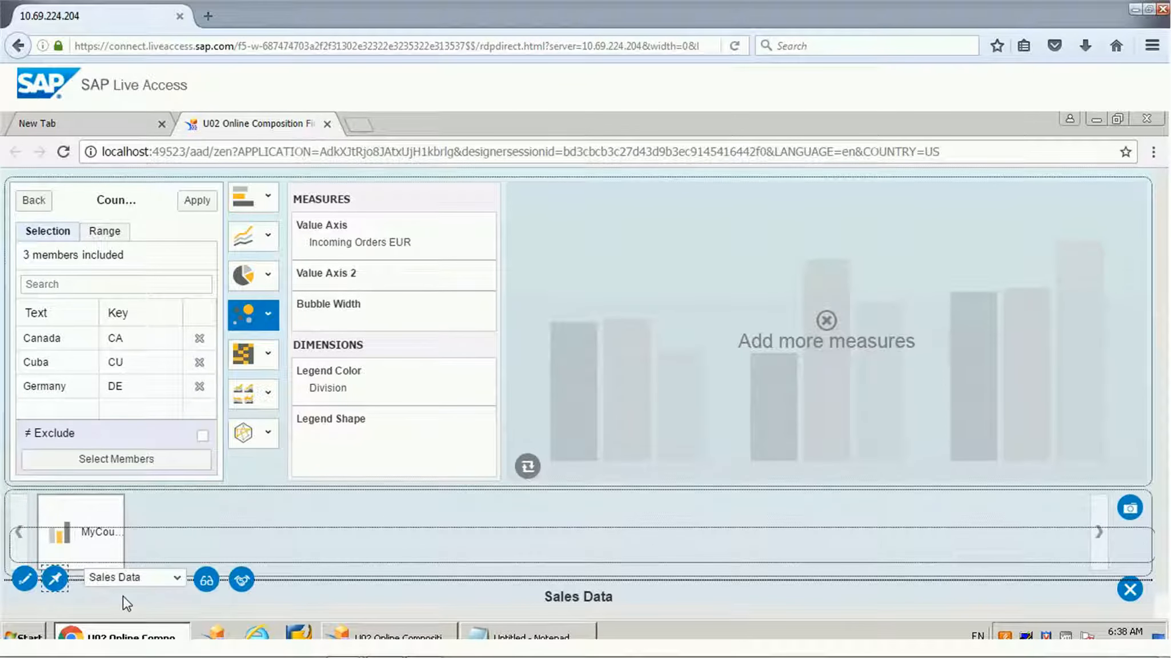
{"action": "left_click", "coordinate": [179, 580]}
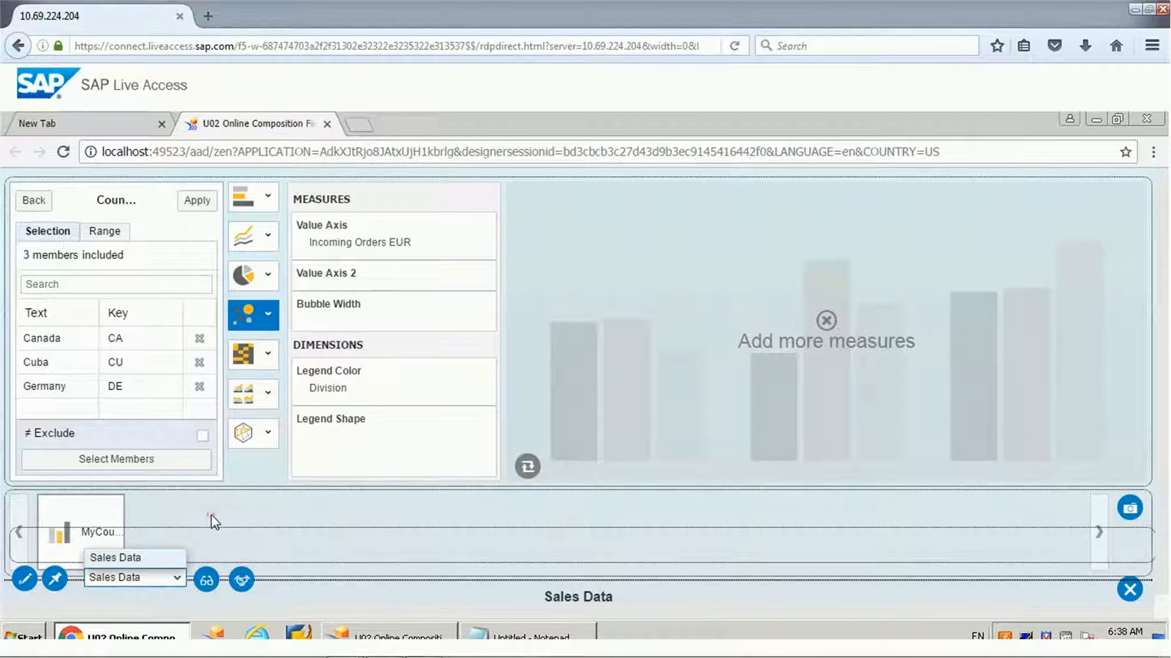
{"action": "left_click", "coordinate": [212, 518]}
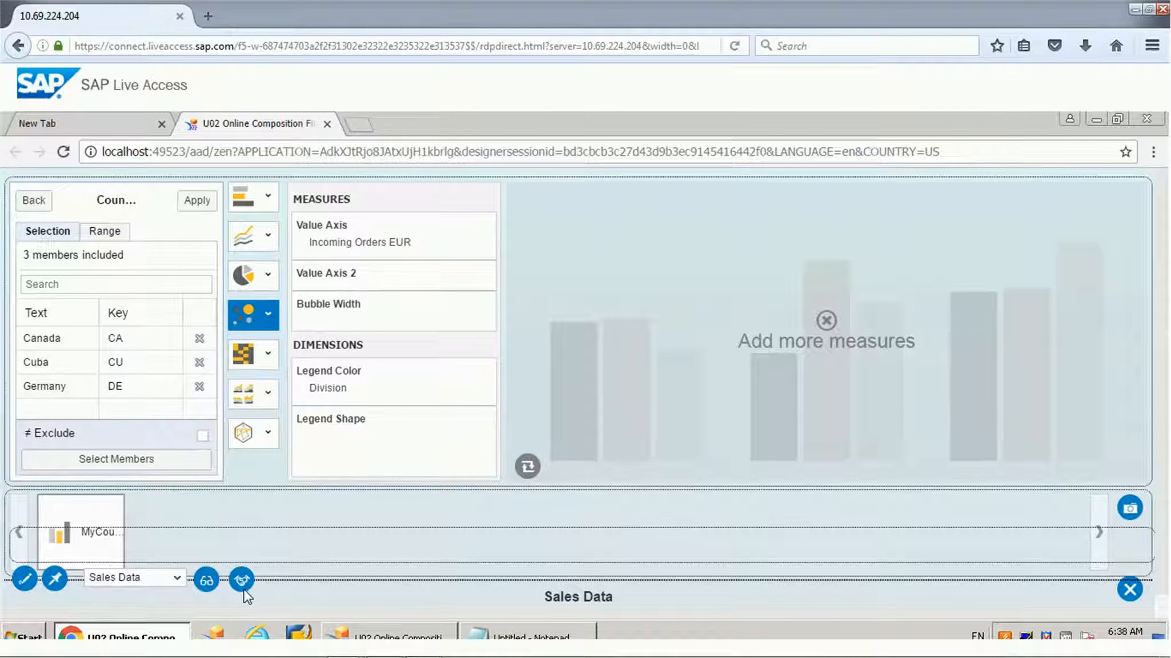
{"action": "left_click", "coordinate": [208, 583]}
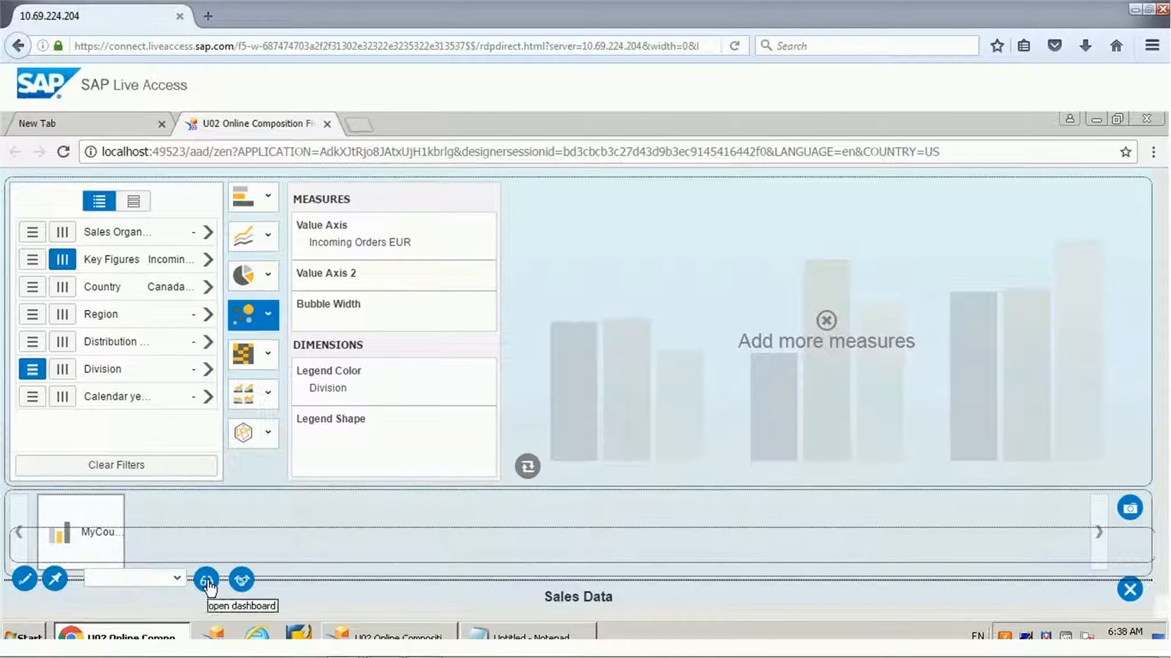
{"action": "left_click", "coordinate": [177, 579]}
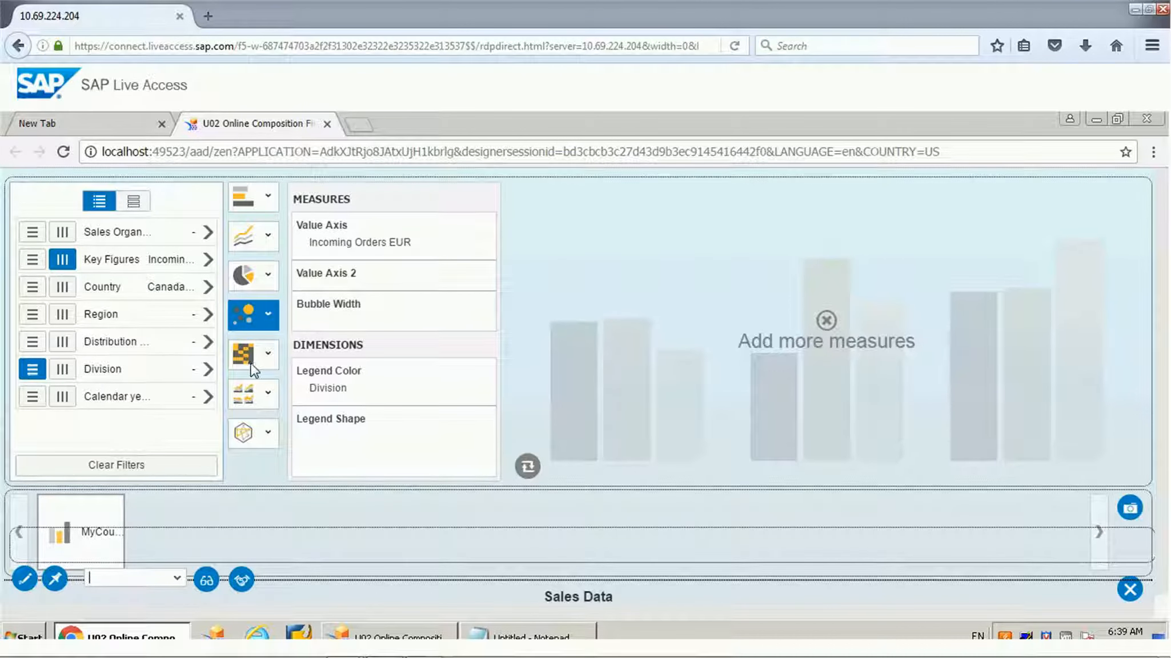
Step: Change the chart to a Heat Map and save it as a fragment object named MyCountry_Test
{"action": "left_click", "coordinate": [267, 354]}
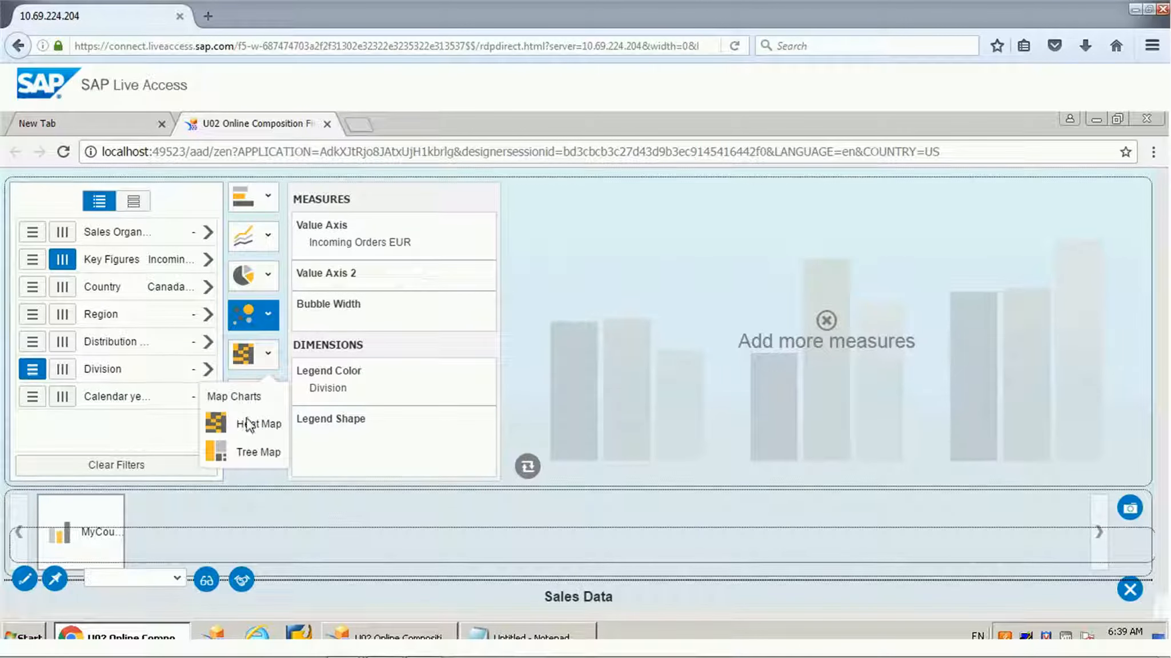
{"action": "left_click", "coordinate": [258, 451]}
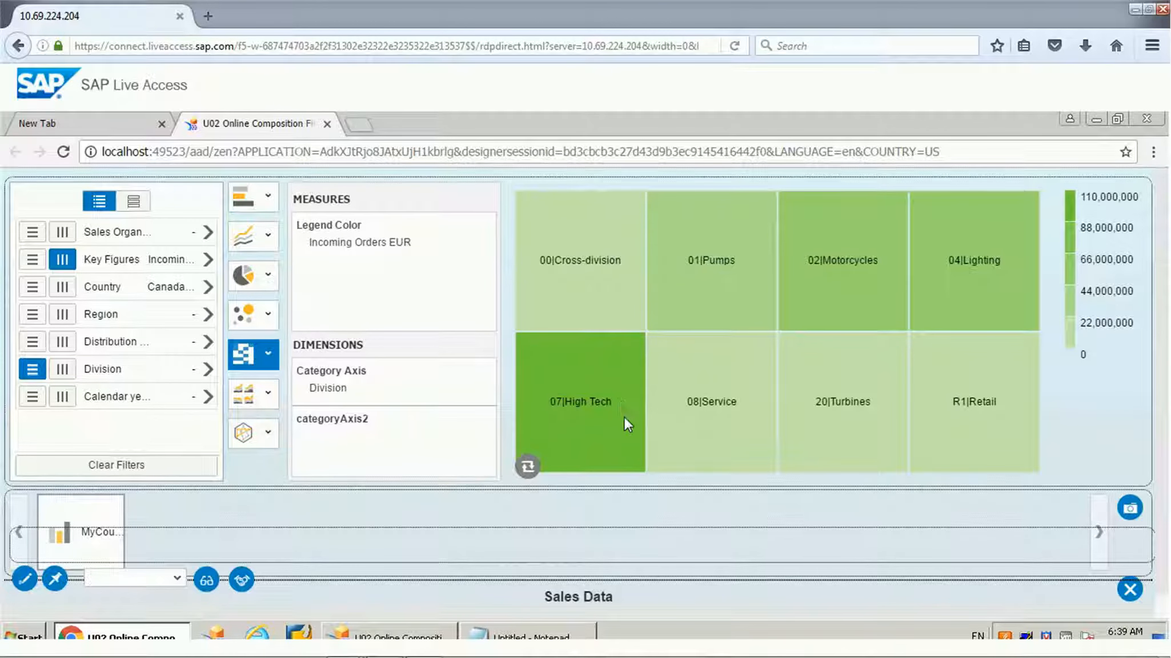
{"action": "left_click", "coordinate": [1130, 510]}
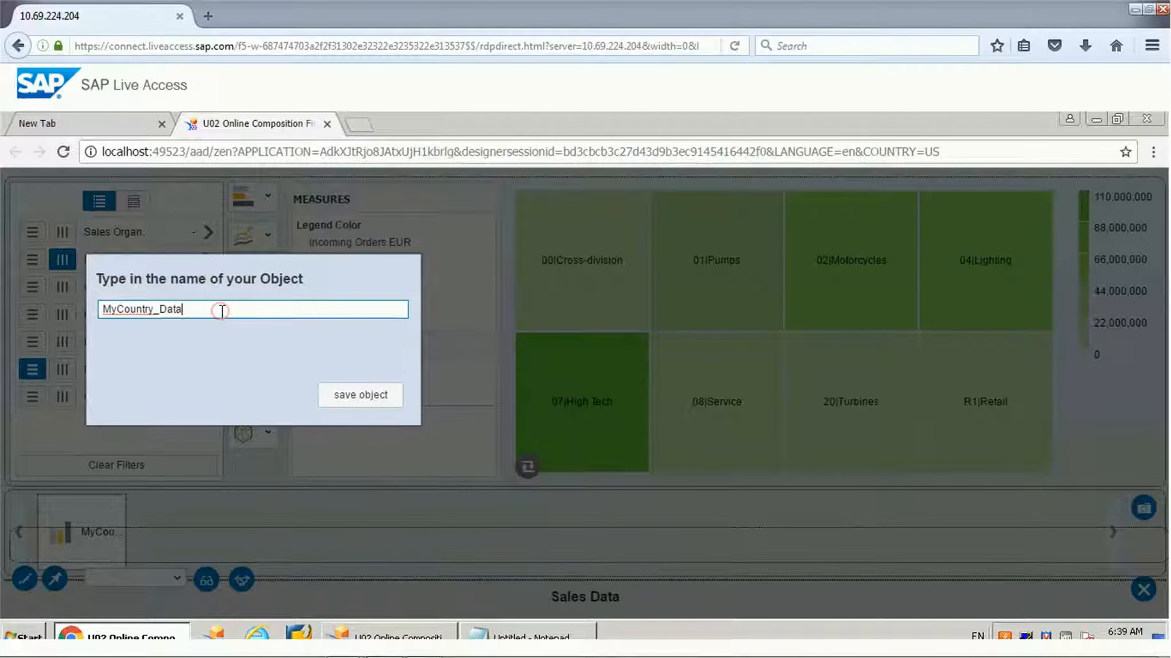
{"action": "key", "text": "BackSpace"}
{"action": "key", "text": "BackSpace"}
{"action": "type", "text": "Test"}
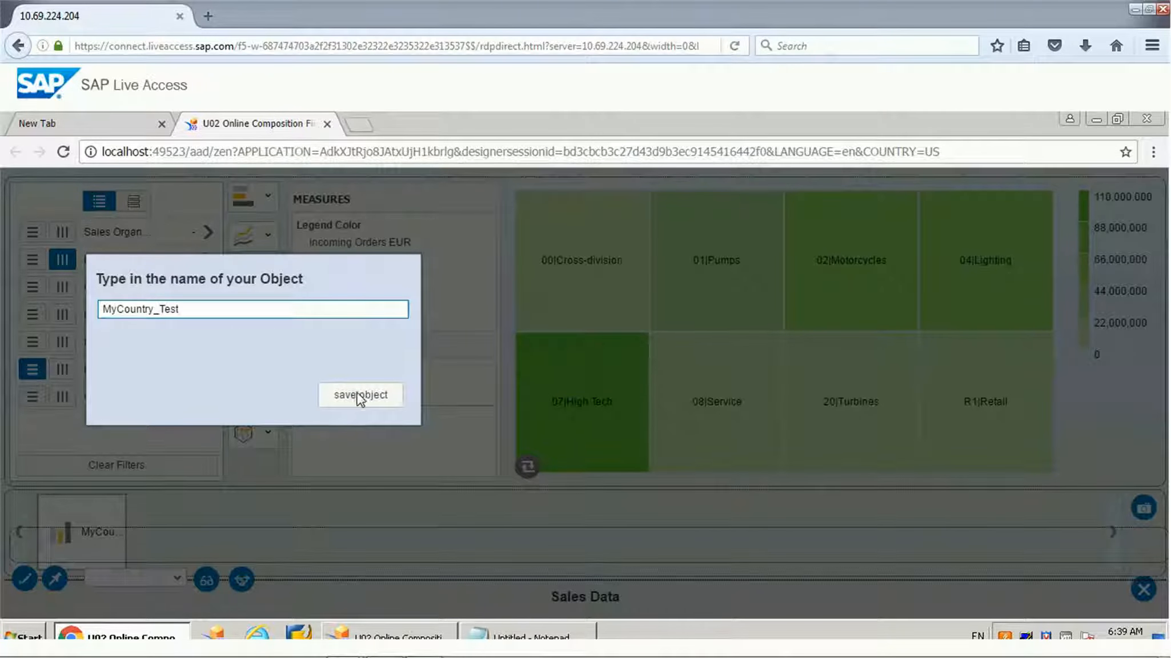
{"action": "left_click", "coordinate": [360, 395]}
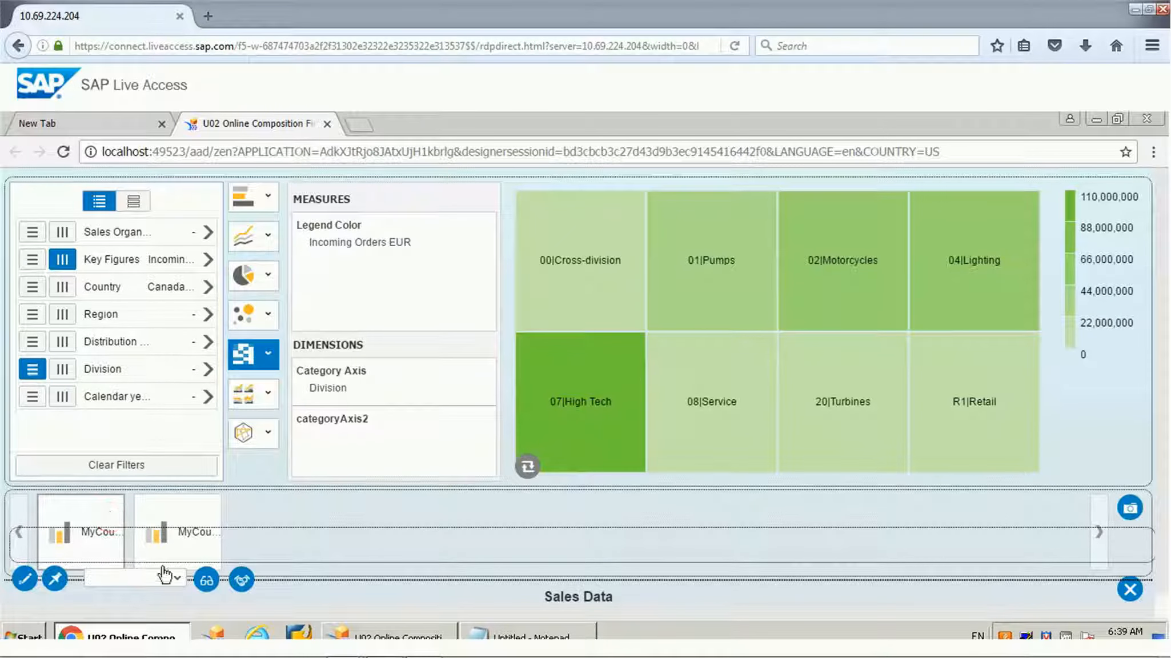
Step: Save the dashboard again, check the saved dashboards list, and select the second fragment in the gallery
{"action": "left_click", "coordinate": [55, 583]}
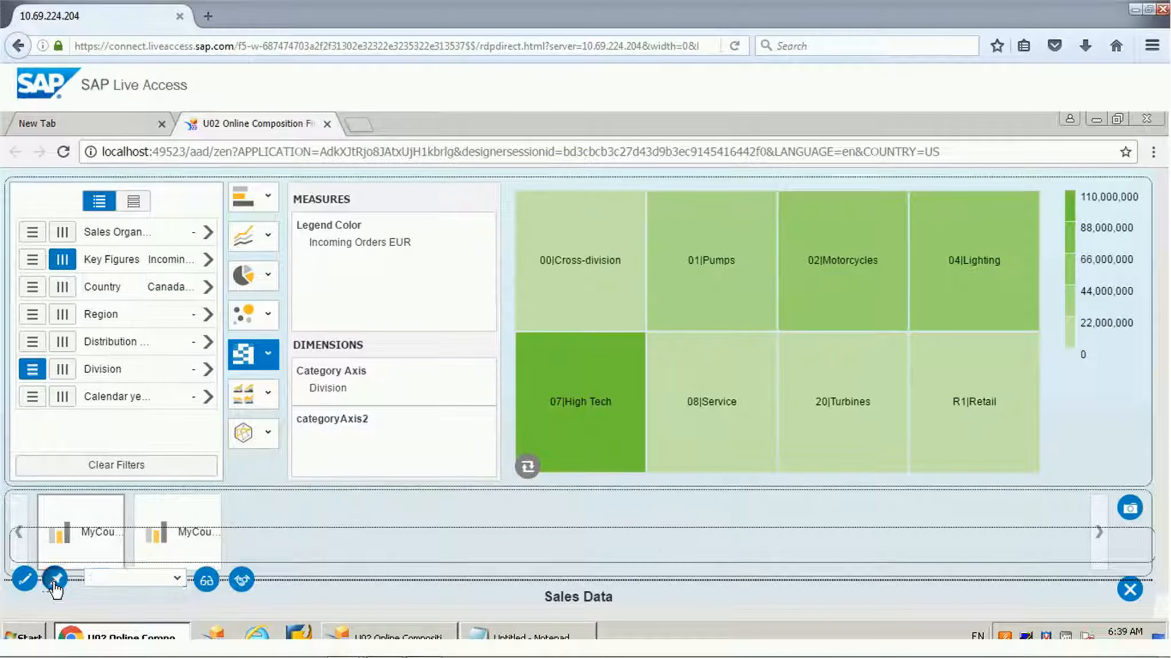
{"action": "left_click", "coordinate": [178, 580]}
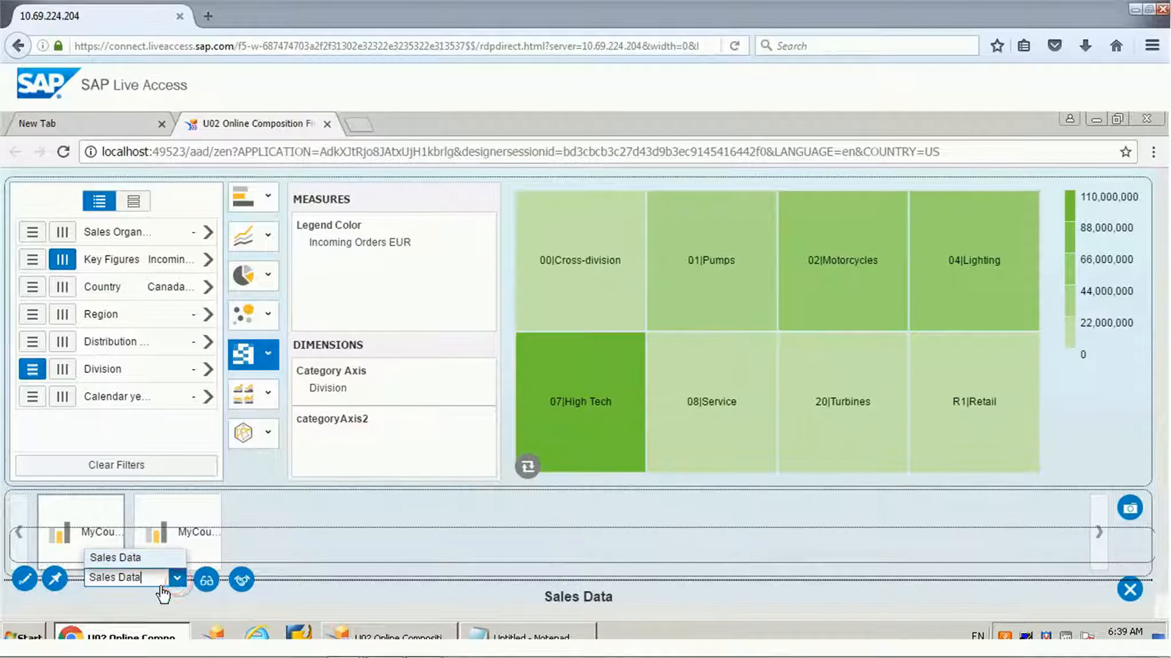
{"action": "left_click", "coordinate": [290, 521]}
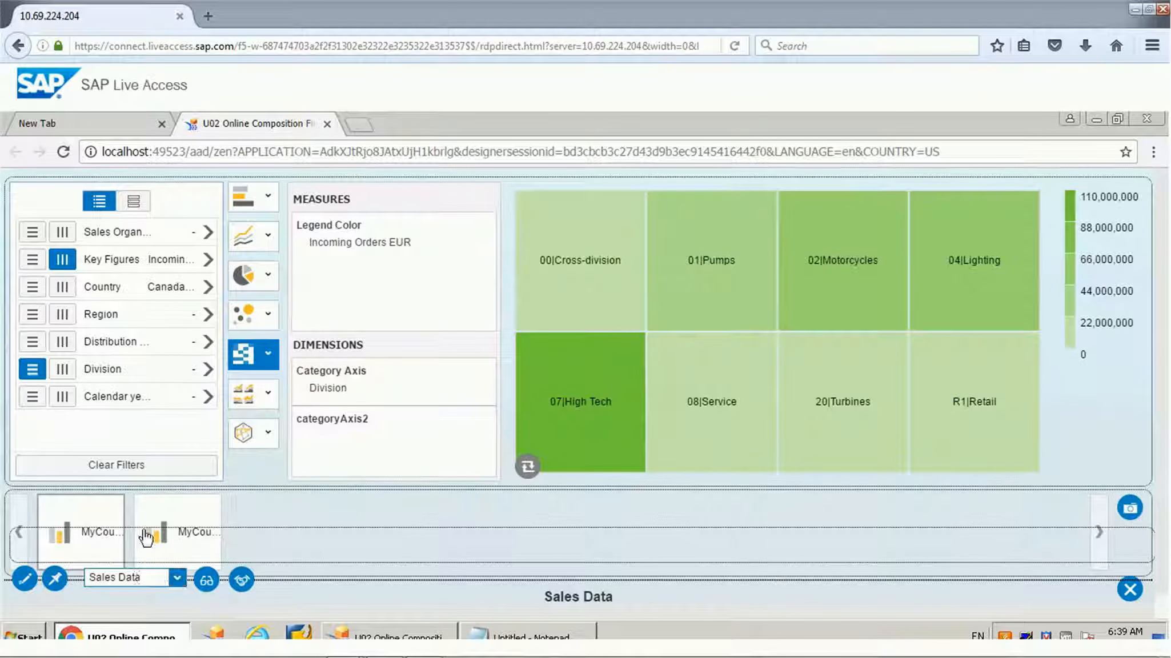
{"action": "left_click", "coordinate": [192, 511]}
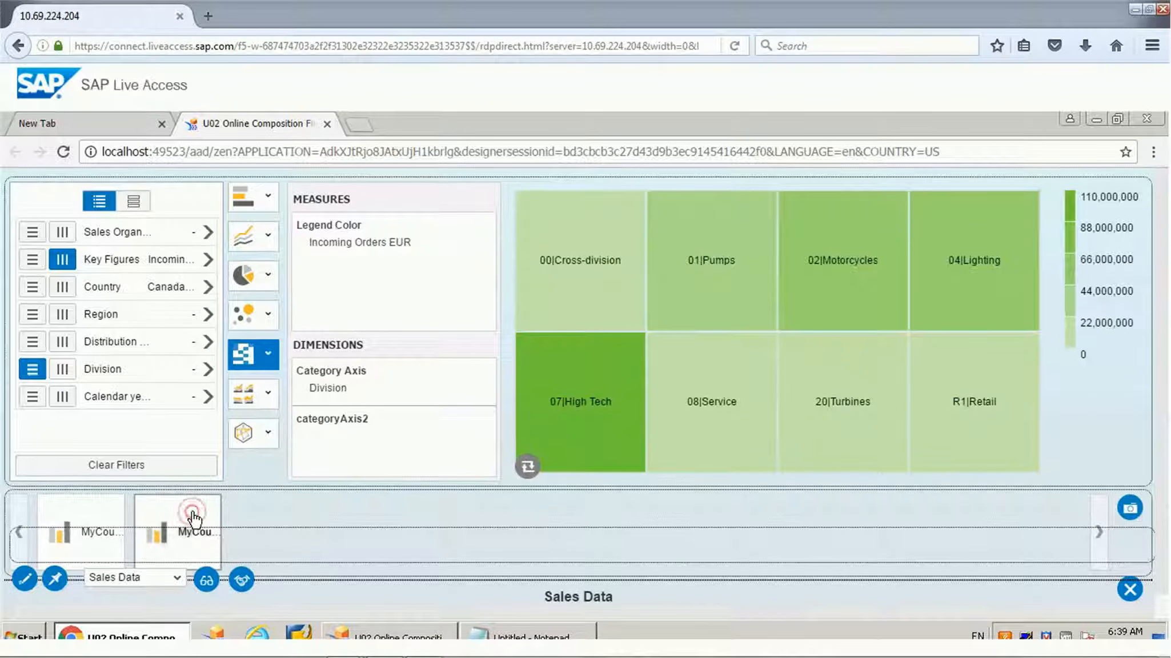
Step: Select the first fragment in the gallery, then switch to Design Studio and bring up the start of the application's component outline
{"action": "left_click", "coordinate": [73, 519]}
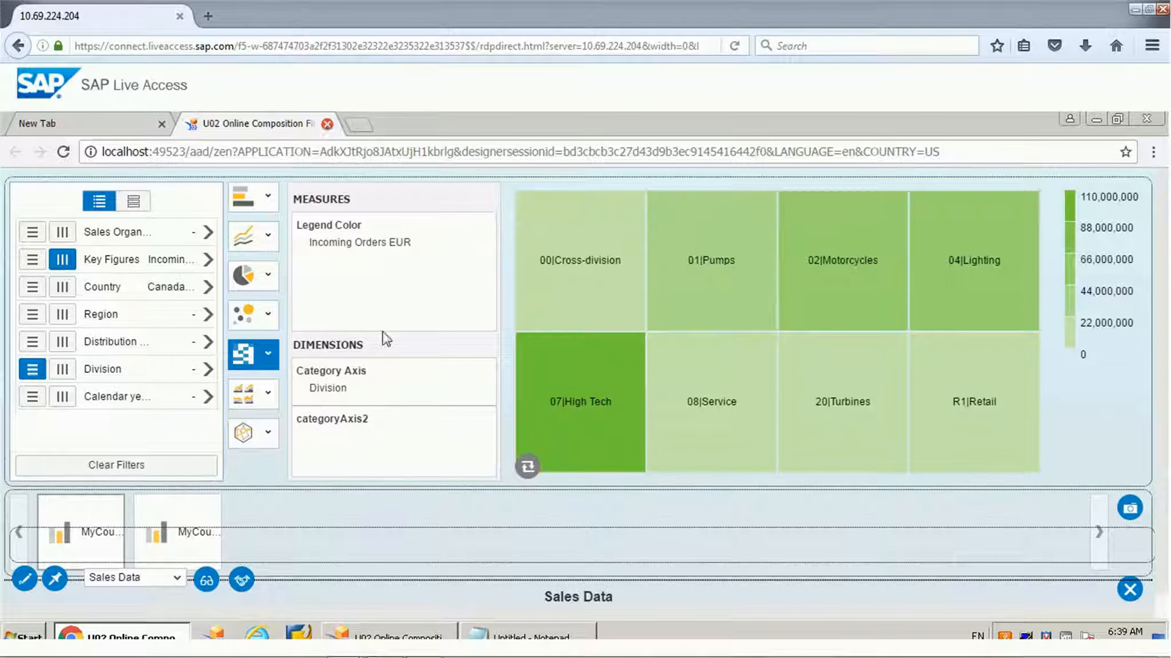
{"action": "left_click", "coordinate": [423, 633]}
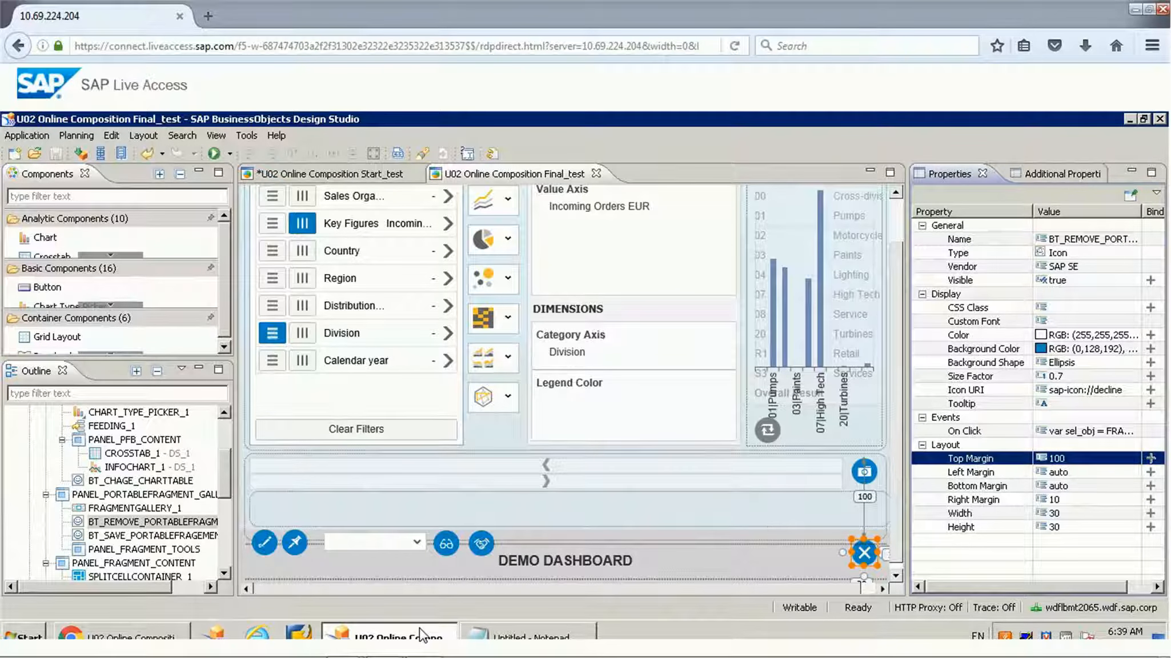
{"action": "left_click", "coordinate": [860, 473]}
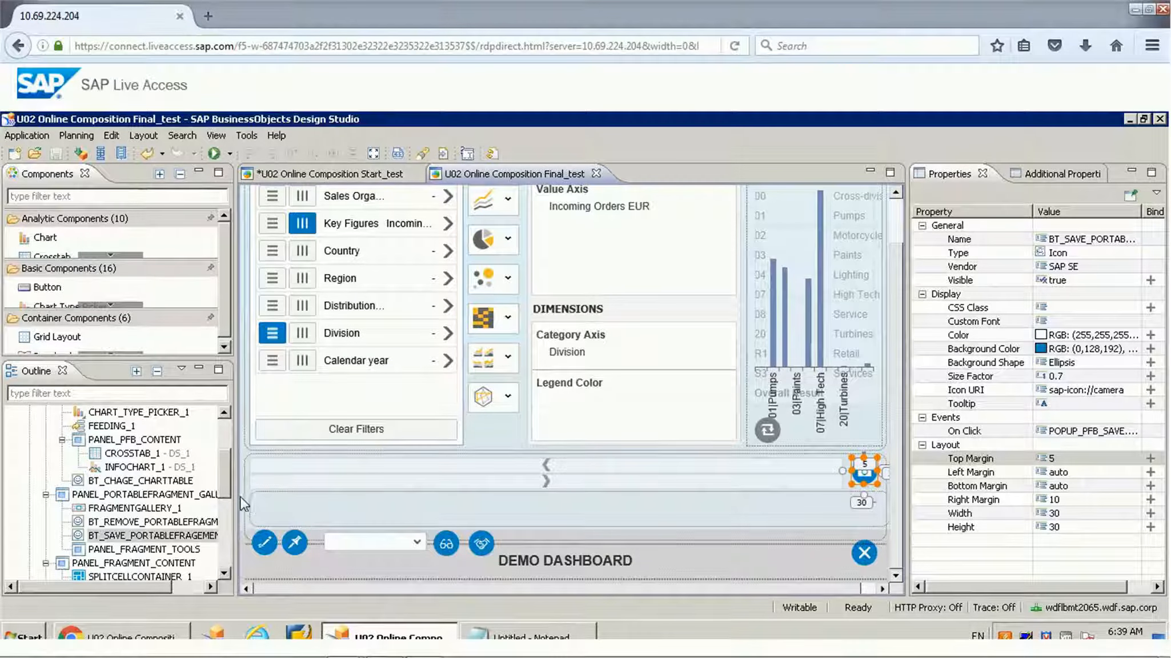
{"action": "left_click", "coordinate": [227, 484]}
{"action": "left_click_drag", "start_coordinate": [226, 484], "coordinate": [223, 444]}
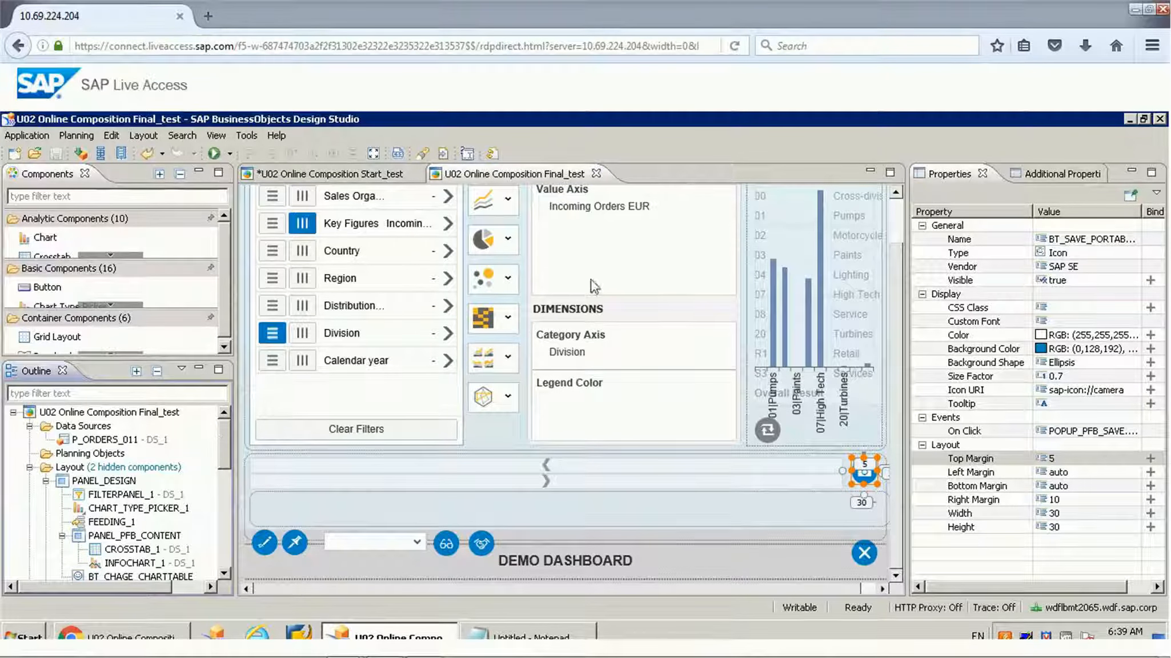
Step: Examine the properties of the feeding, chart type picker, filter panel, crosstab and info chart components inside PANEL_DESIGN
{"action": "left_click", "coordinate": [651, 256]}
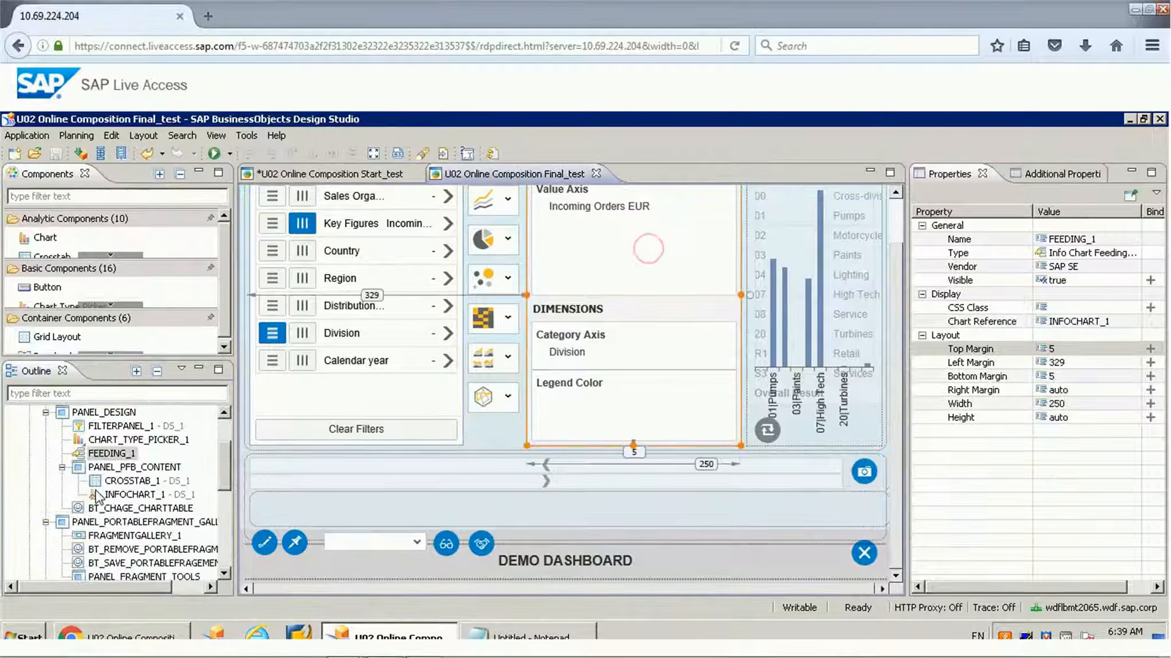
{"action": "left_click", "coordinate": [127, 438]}
{"action": "left_click", "coordinate": [122, 426]}
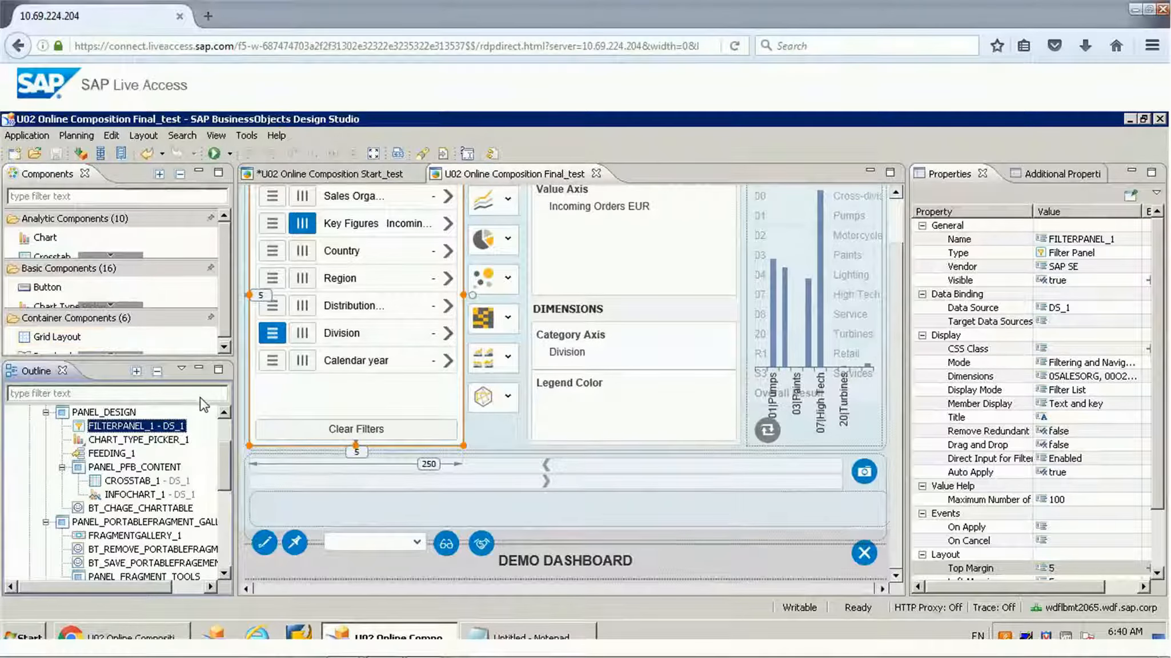
{"action": "left_click", "coordinate": [161, 439]}
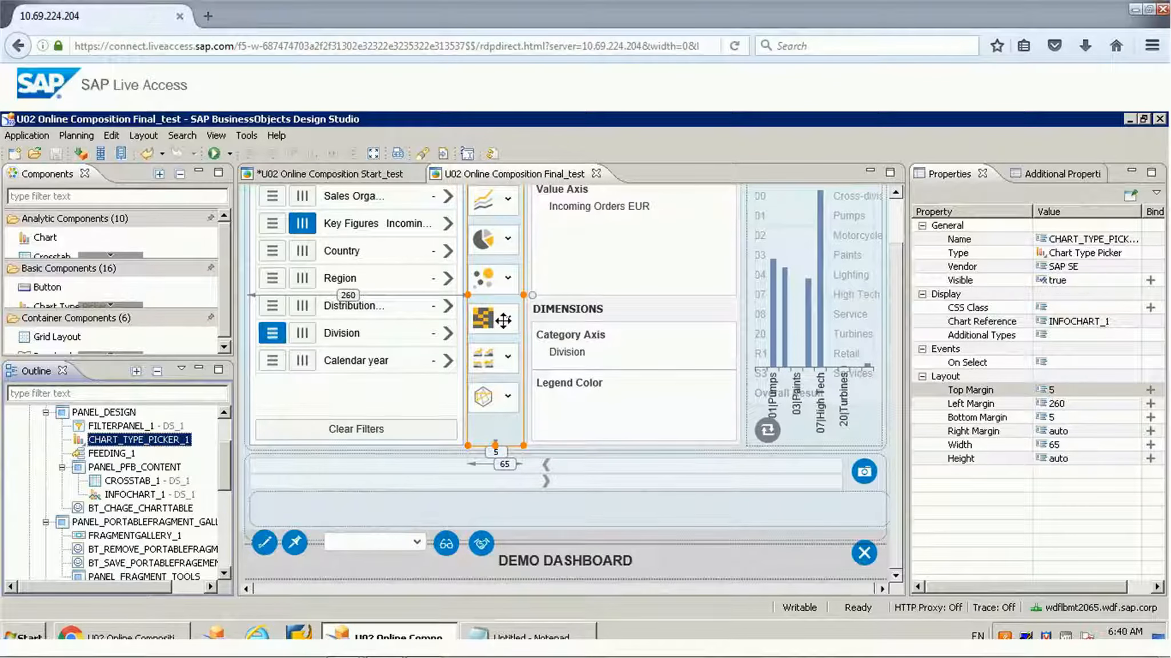
{"action": "left_click", "coordinate": [121, 453]}
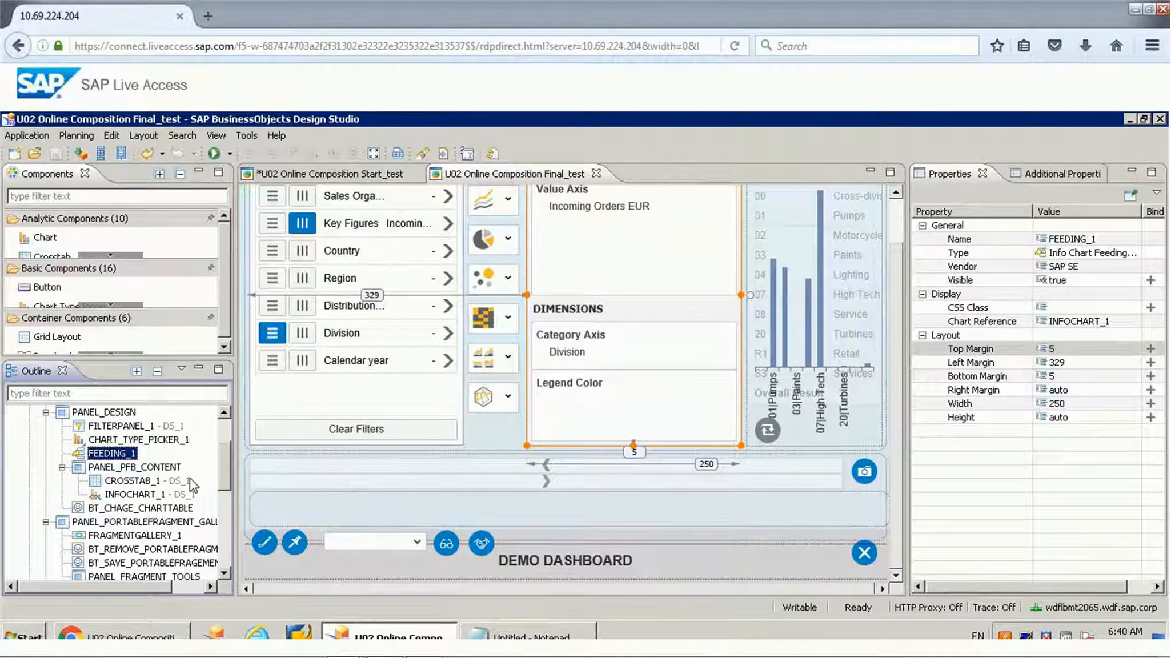
{"action": "left_click", "coordinate": [140, 481]}
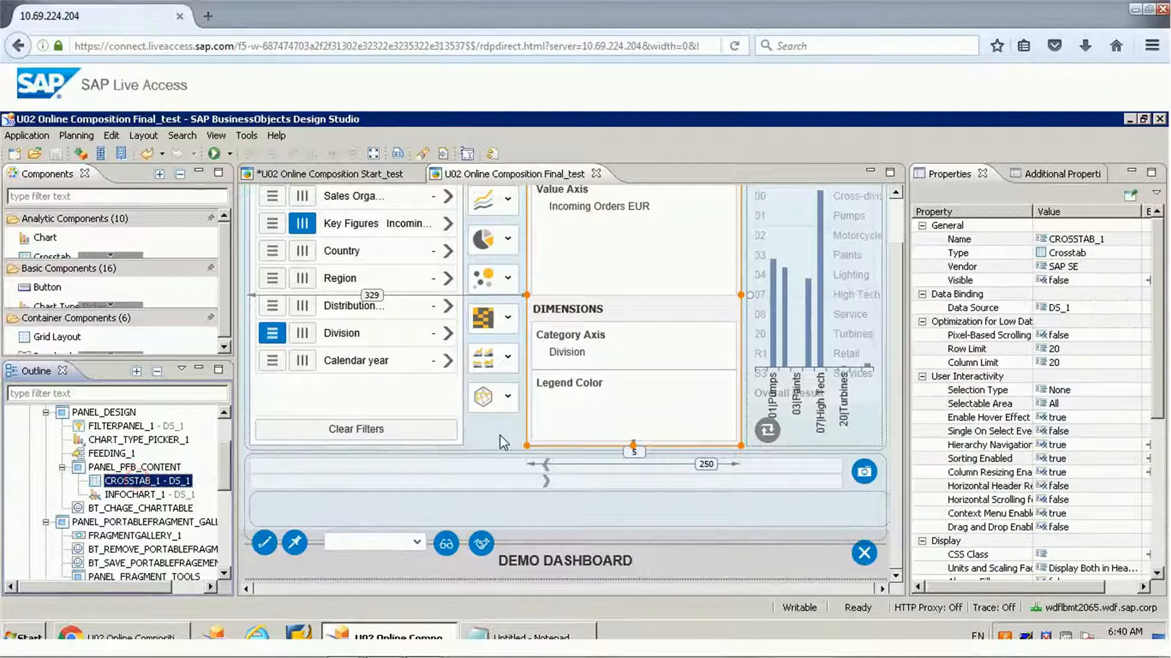
{"action": "left_click", "coordinate": [150, 495]}
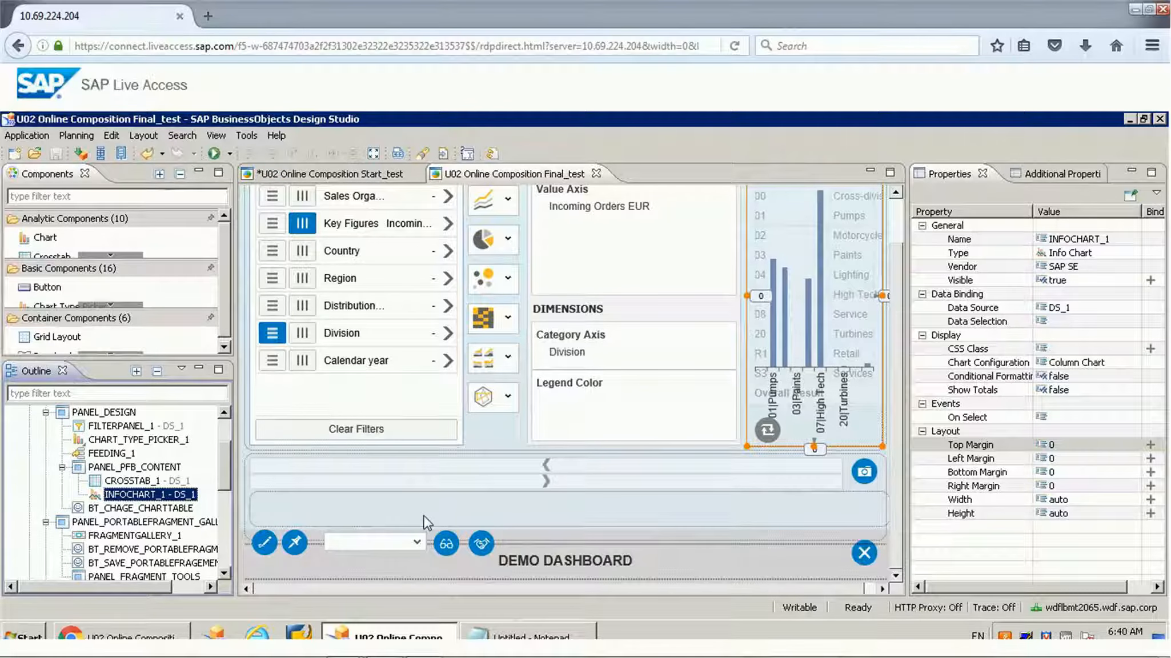
Step: Examine the portable fragment gallery panel and its remove button, fragment tools panel and FRAGMENTGALLERY_1 component
{"action": "left_click_drag", "start_coordinate": [228, 479], "coordinate": [228, 509]}
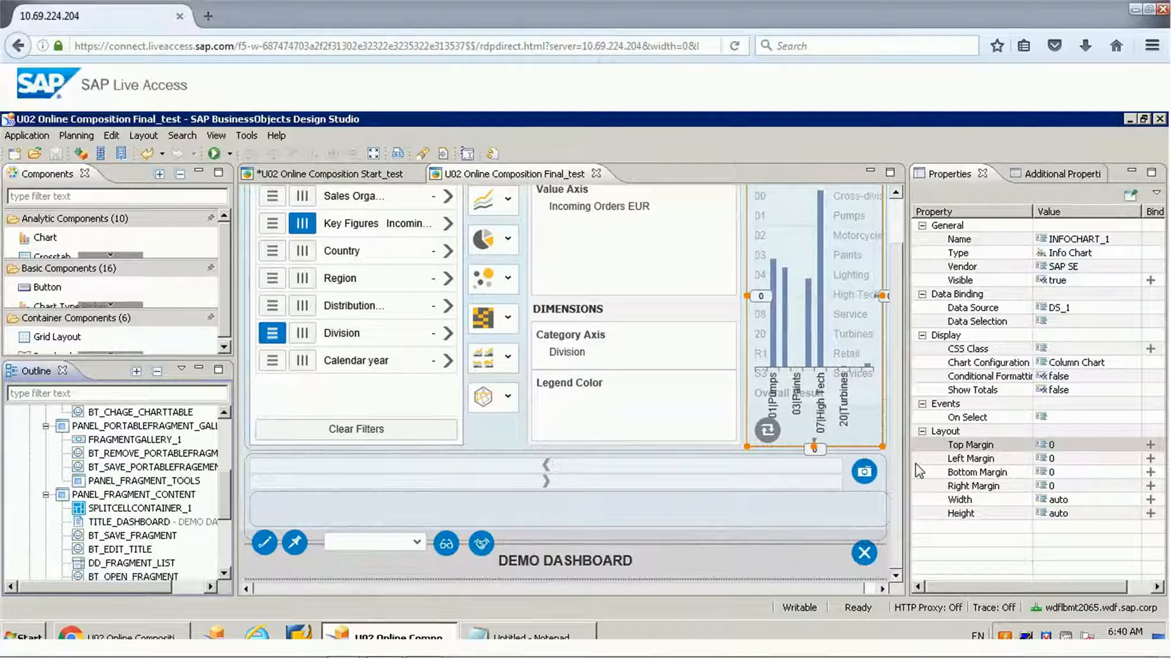
{"action": "left_click", "coordinate": [863, 473]}
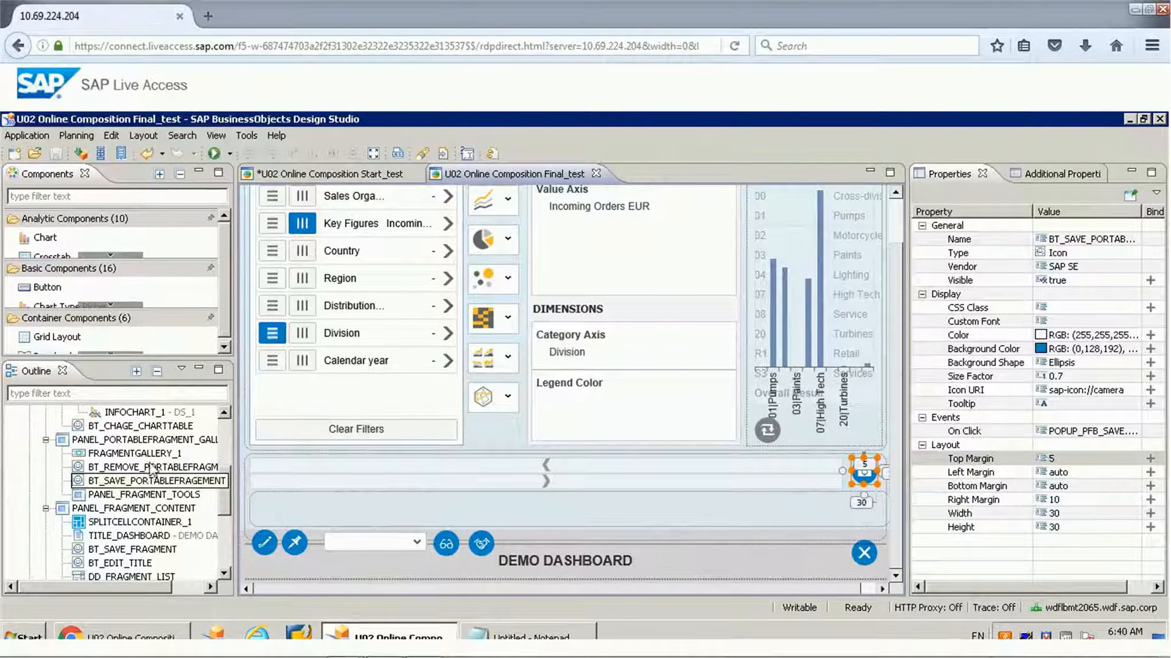
{"action": "left_click", "coordinate": [143, 439]}
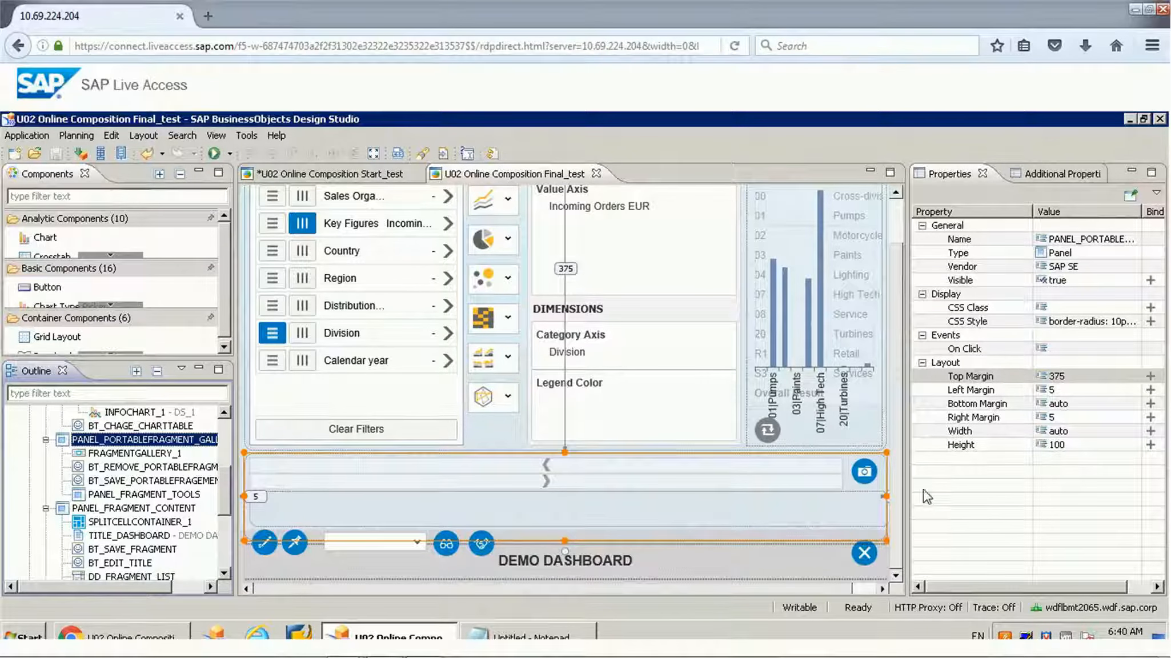
{"action": "left_click", "coordinate": [137, 467]}
{"action": "left_click", "coordinate": [129, 495]}
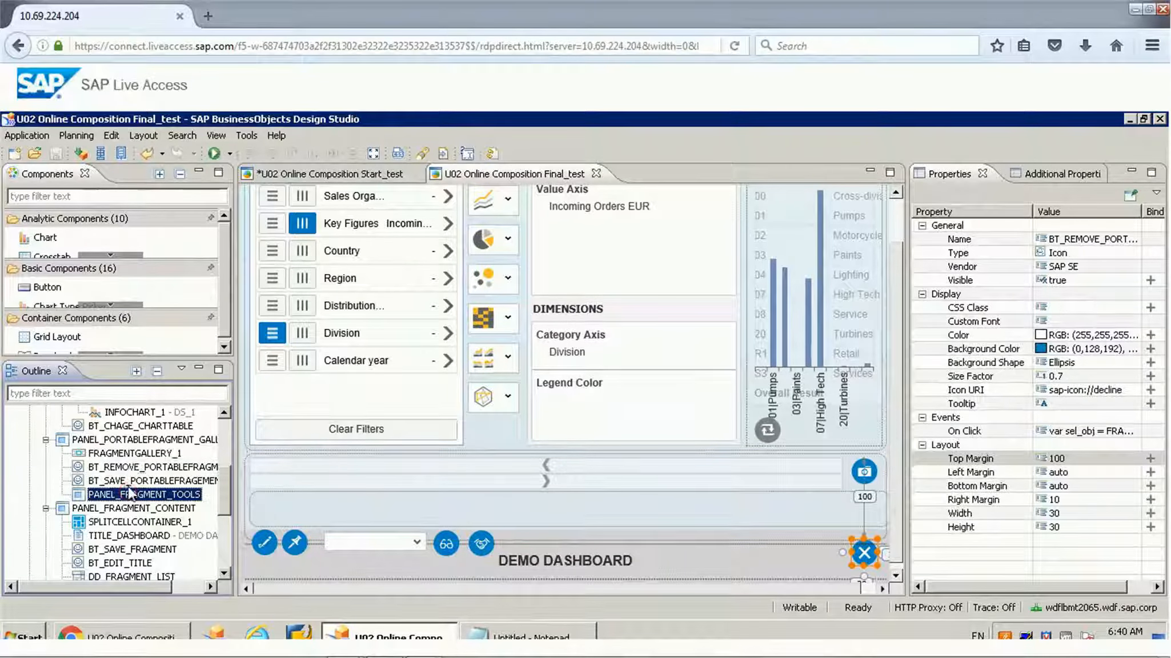
{"action": "left_click", "coordinate": [135, 454]}
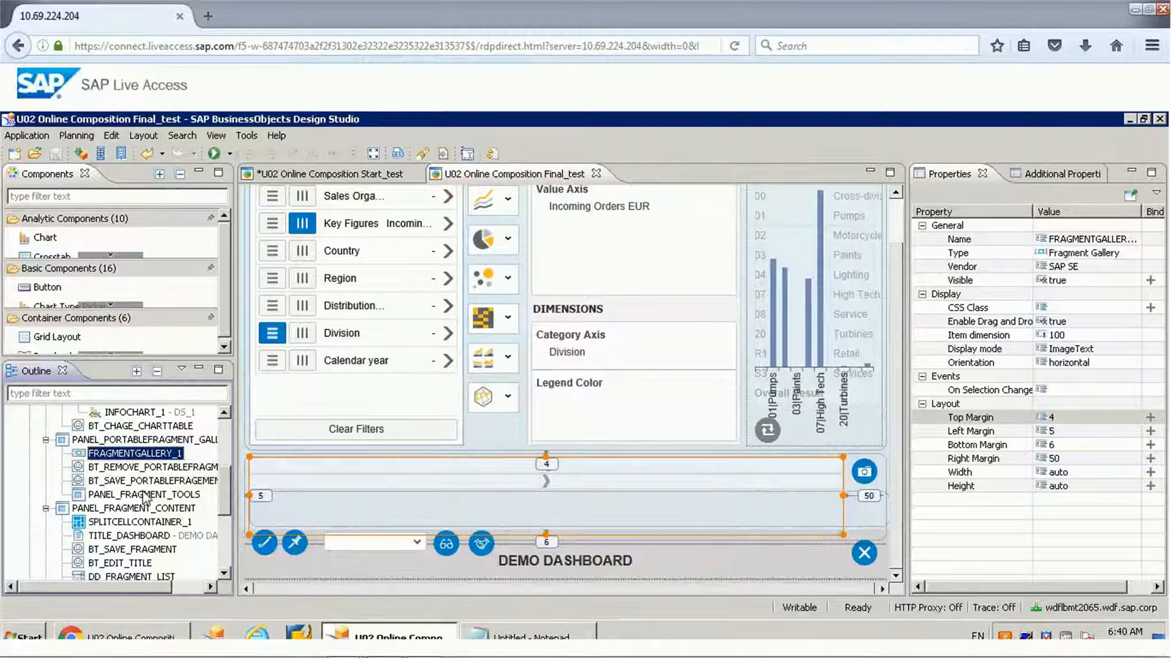
{"action": "left_click", "coordinate": [866, 471]}
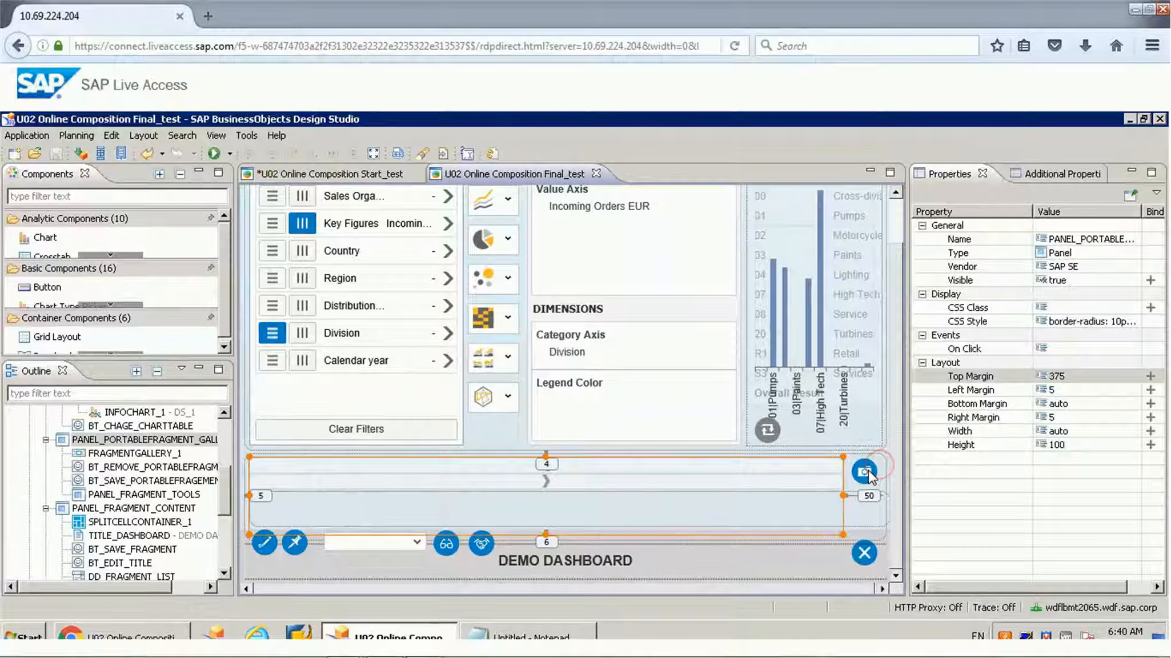
Step: Review the On Click script of the camera icon that saves portable fragments, and close the editor without changes
{"action": "left_click", "coordinate": [867, 470]}
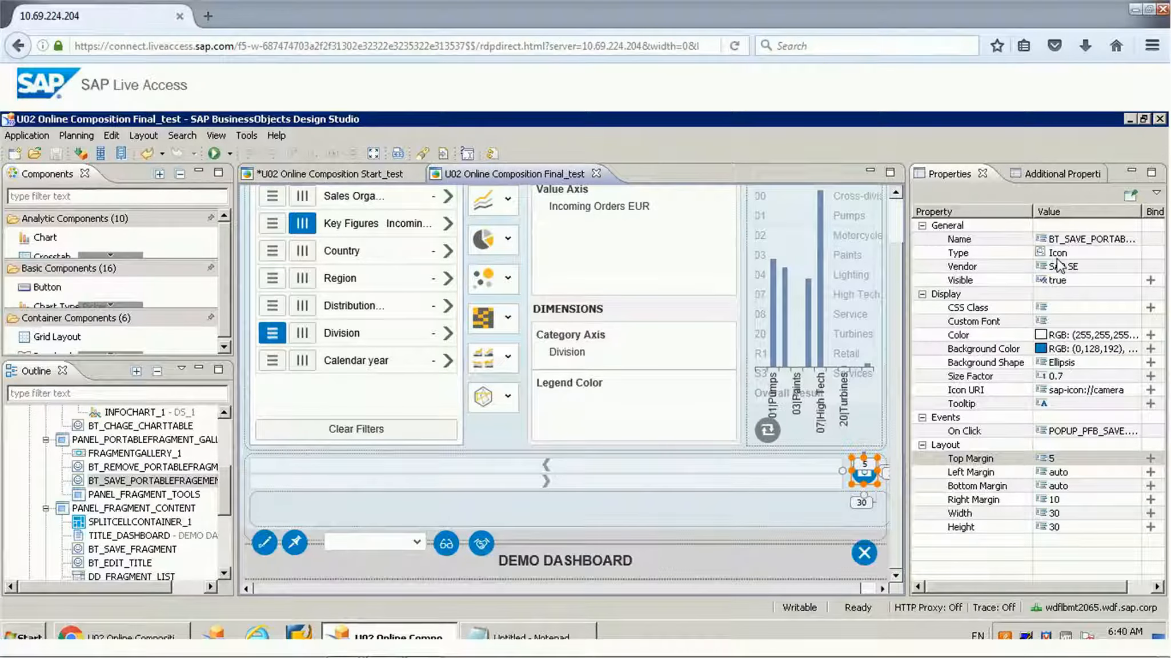
{"action": "left_click", "coordinate": [1085, 432]}
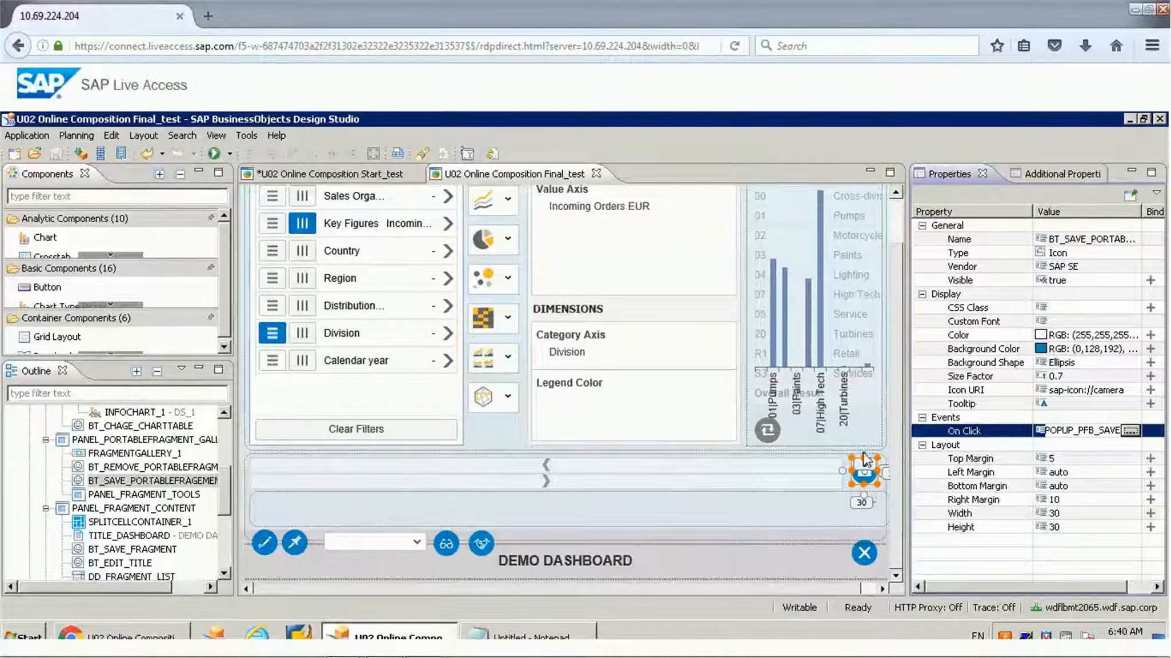
{"action": "left_click", "coordinate": [1126, 431]}
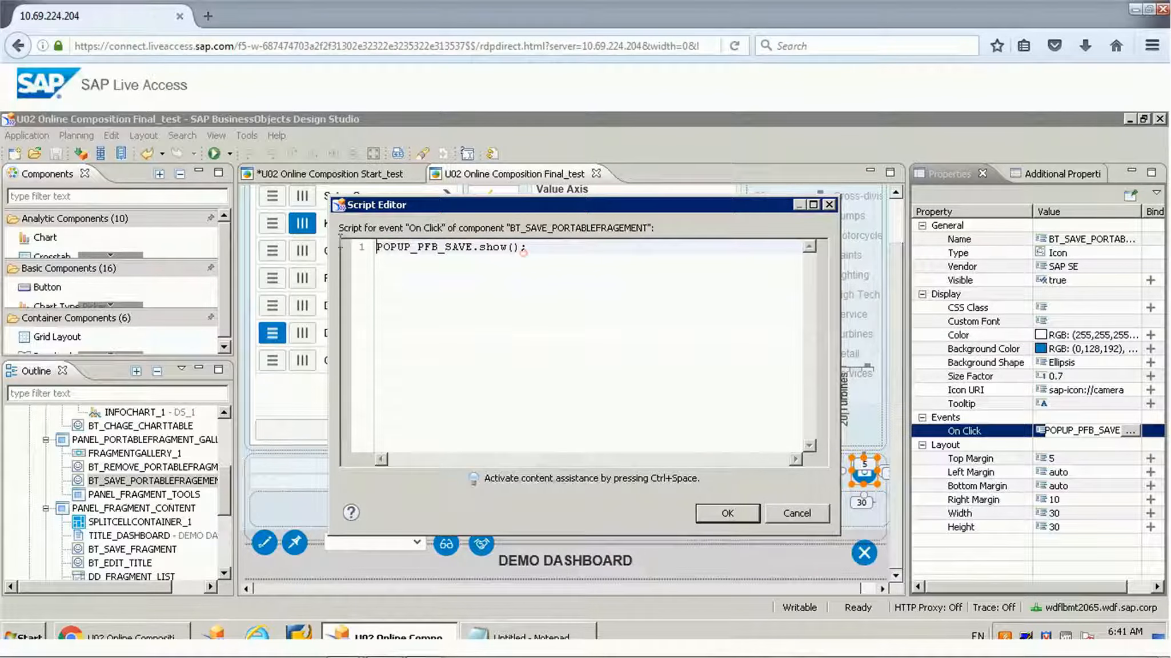
{"action": "left_click_drag", "start_coordinate": [523, 252], "coordinate": [340, 242]}
{"action": "left_click", "coordinate": [489, 297]}
{"action": "key", "text": "ctrl+a"}
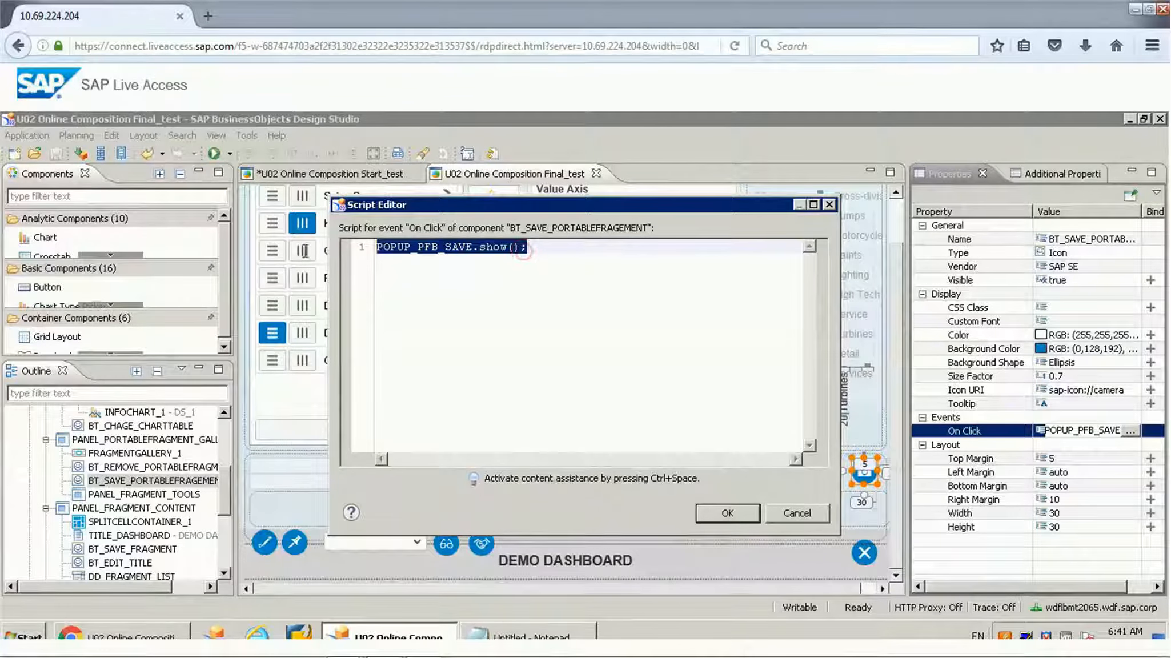
{"action": "left_click", "coordinate": [800, 514]}
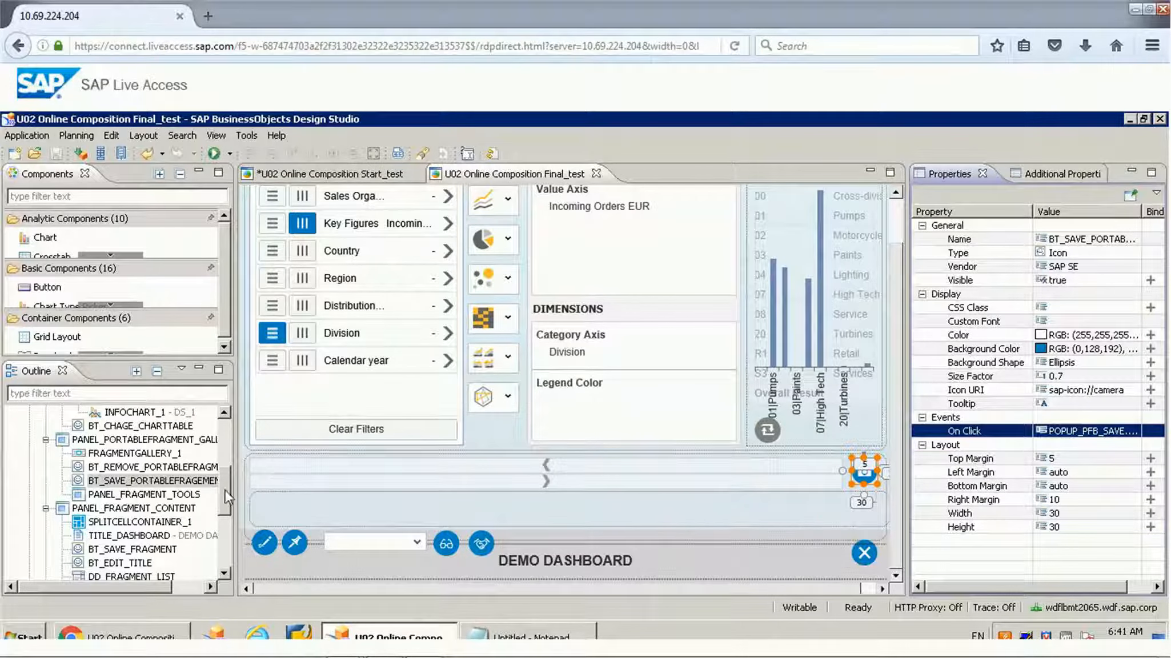
Step: Examine the POPUP_PFB_SAVE popup and its text label, IN_PFB_NAME input field and BT_SAVE_PFB button
{"action": "left_click_drag", "start_coordinate": [223, 488], "coordinate": [219, 542]}
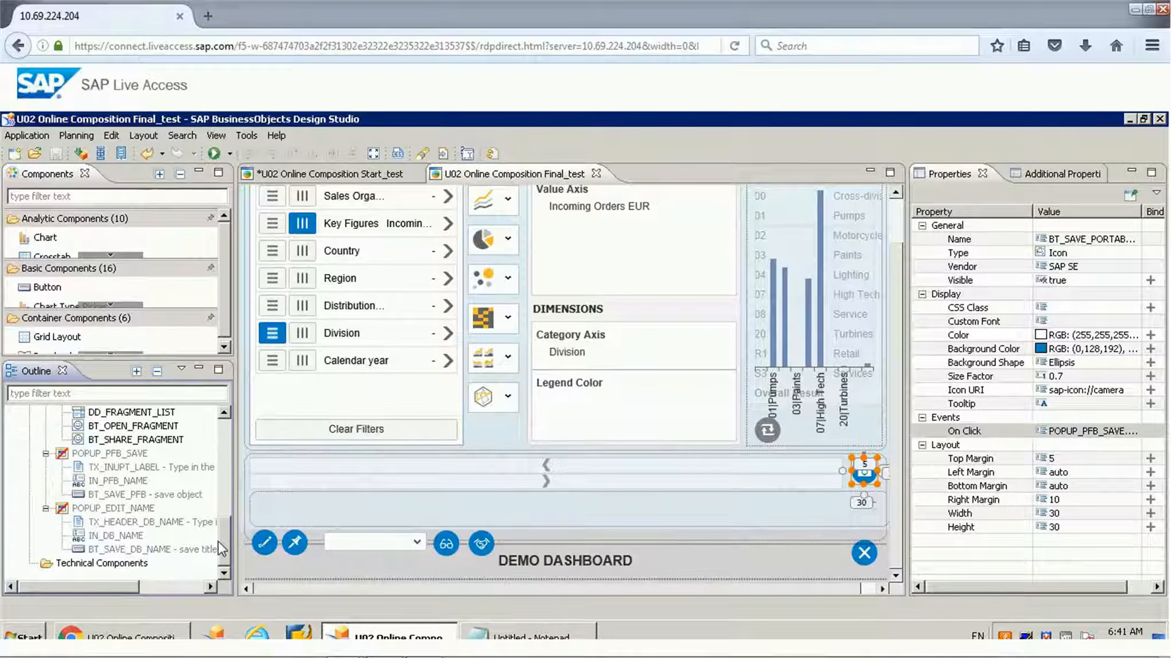
{"action": "left_click", "coordinate": [130, 454]}
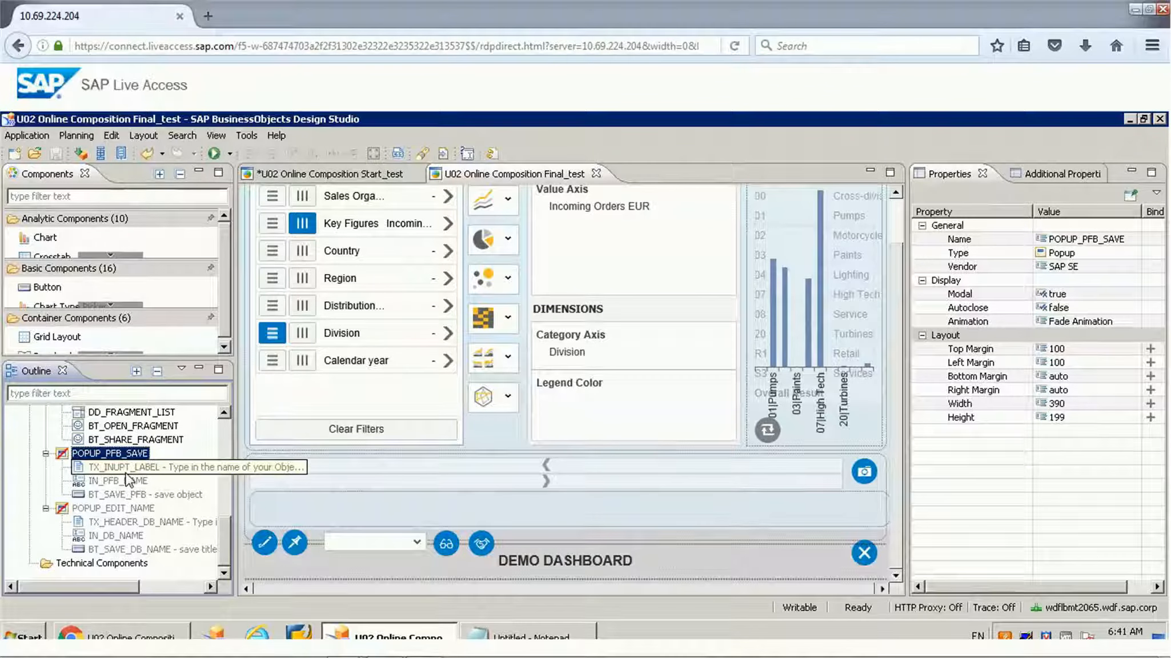
{"action": "left_click", "coordinate": [127, 472]}
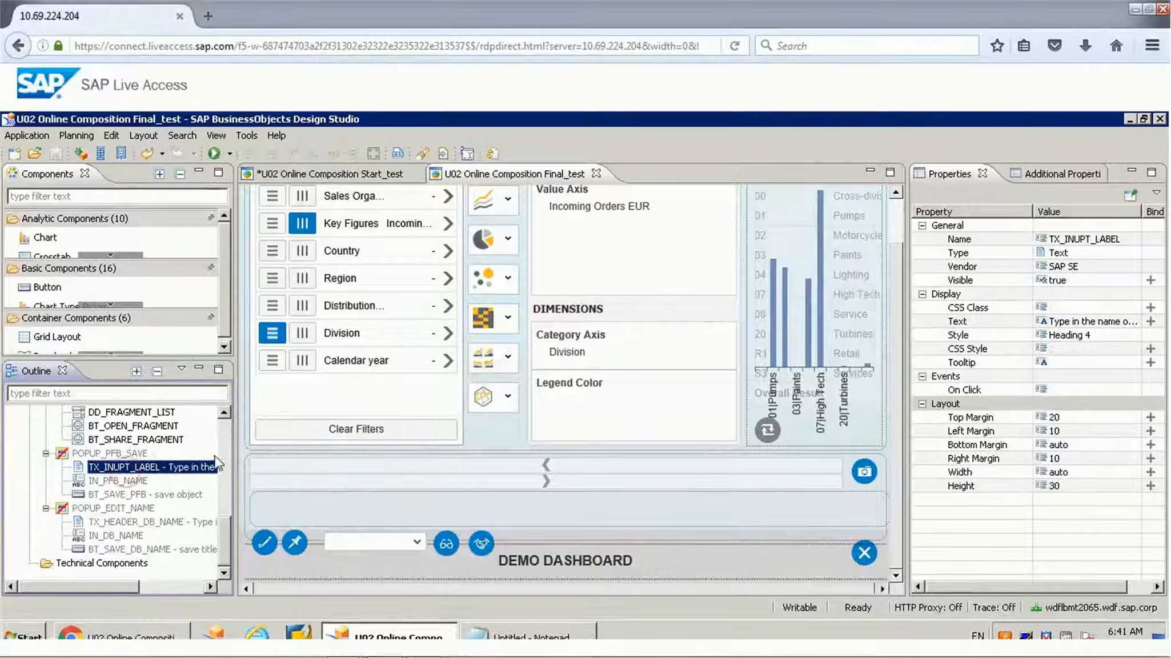
{"action": "left_click", "coordinate": [99, 482]}
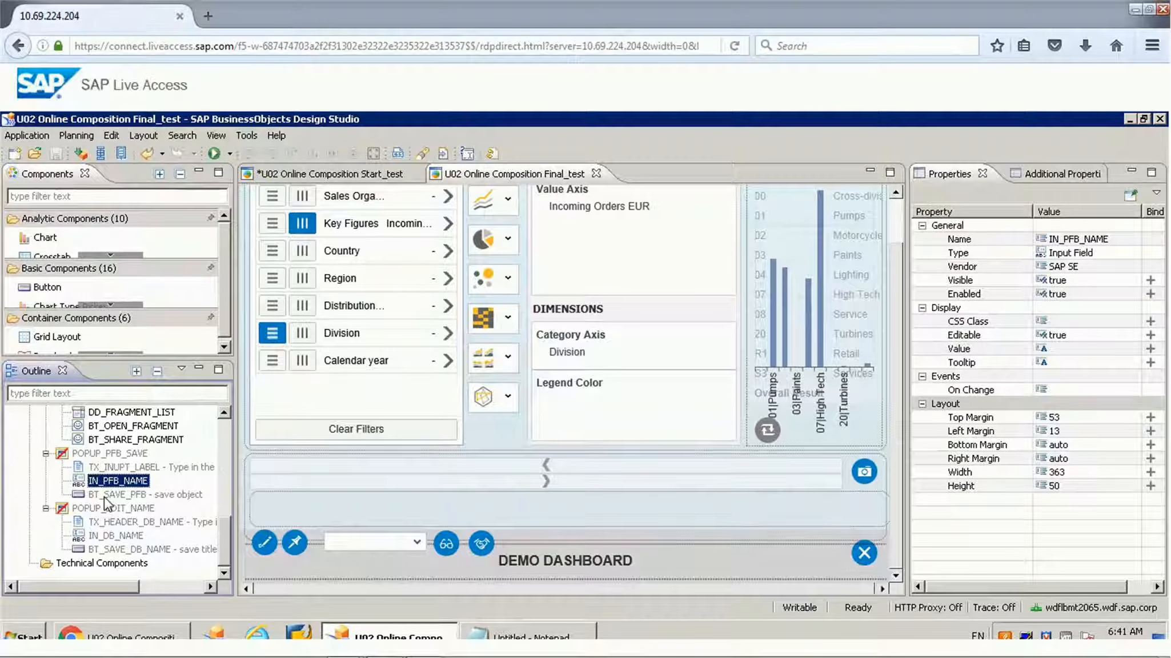
{"action": "left_click", "coordinate": [107, 494]}
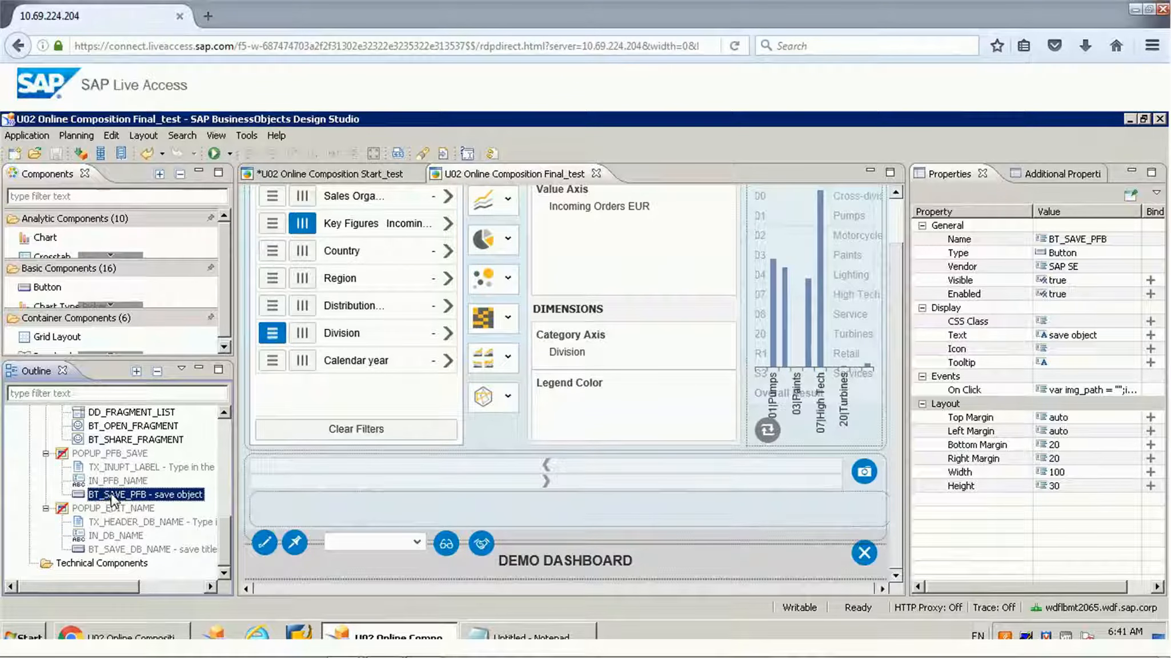
Step: Open the On Click script of BT_SAVE_PFB and examine the image path variable and the INFOCHART_1 visibility condition
{"action": "left_click", "coordinate": [1109, 390]}
{"action": "left_click", "coordinate": [1129, 389]}
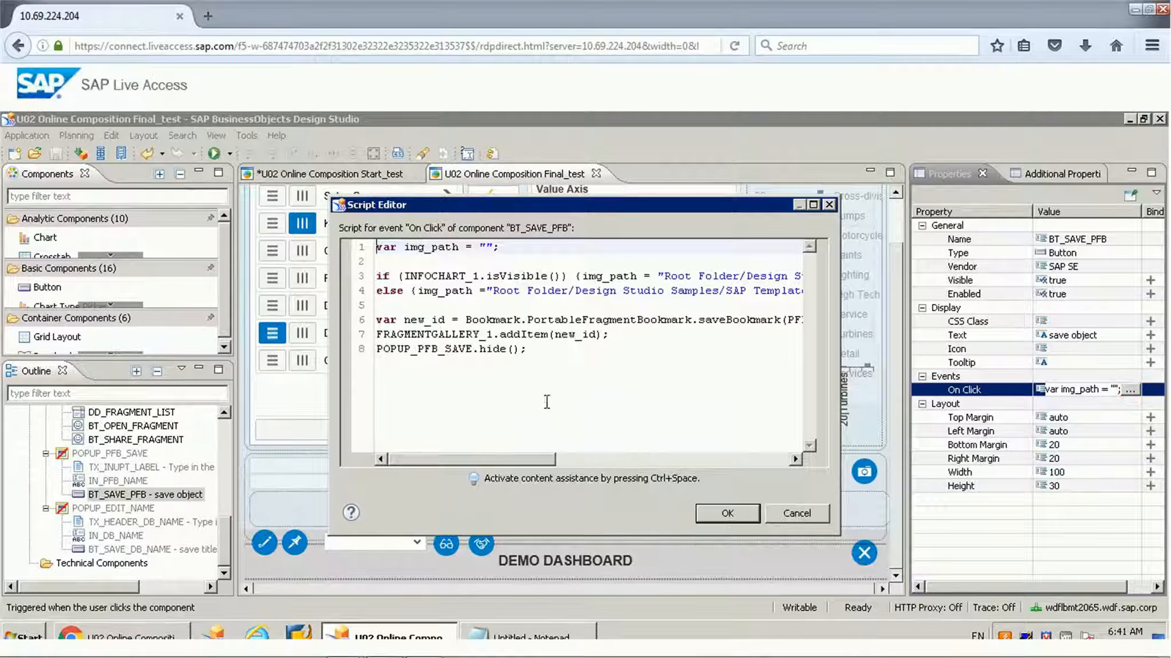
{"action": "left_click", "coordinate": [549, 393]}
{"action": "key", "text": "Up"}
{"action": "key", "text": "Up"}
{"action": "key", "text": "Up"}
{"action": "key", "text": "Up"}
{"action": "key", "text": "Up"}
{"action": "key", "text": "Up"}
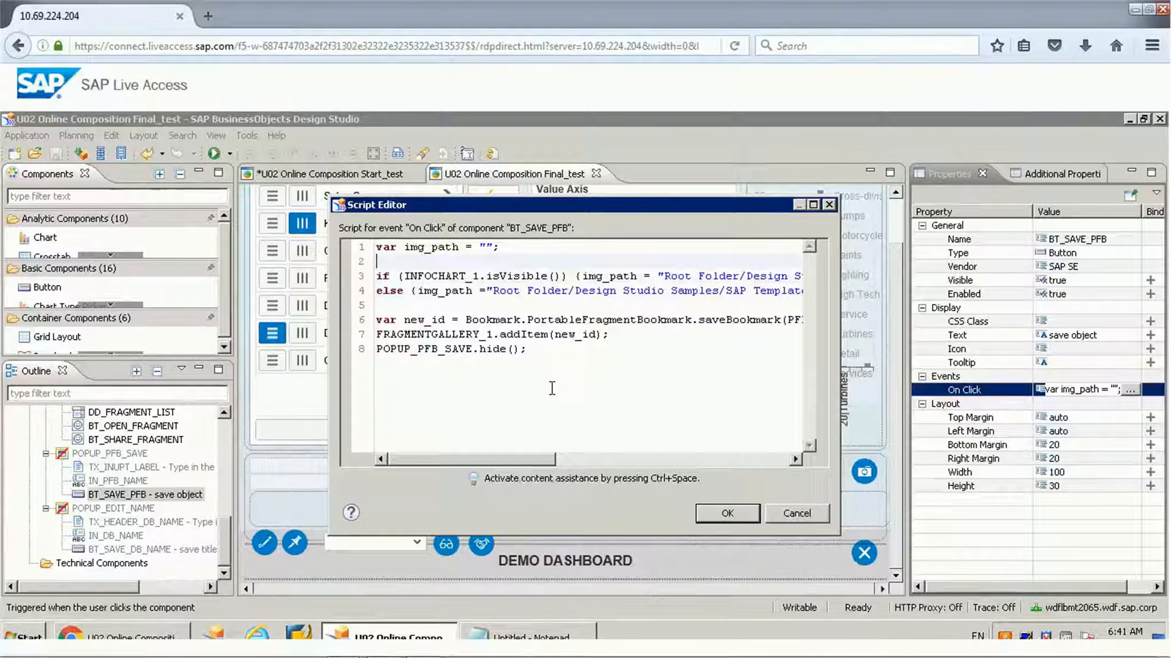
{"action": "key", "text": "Up"}
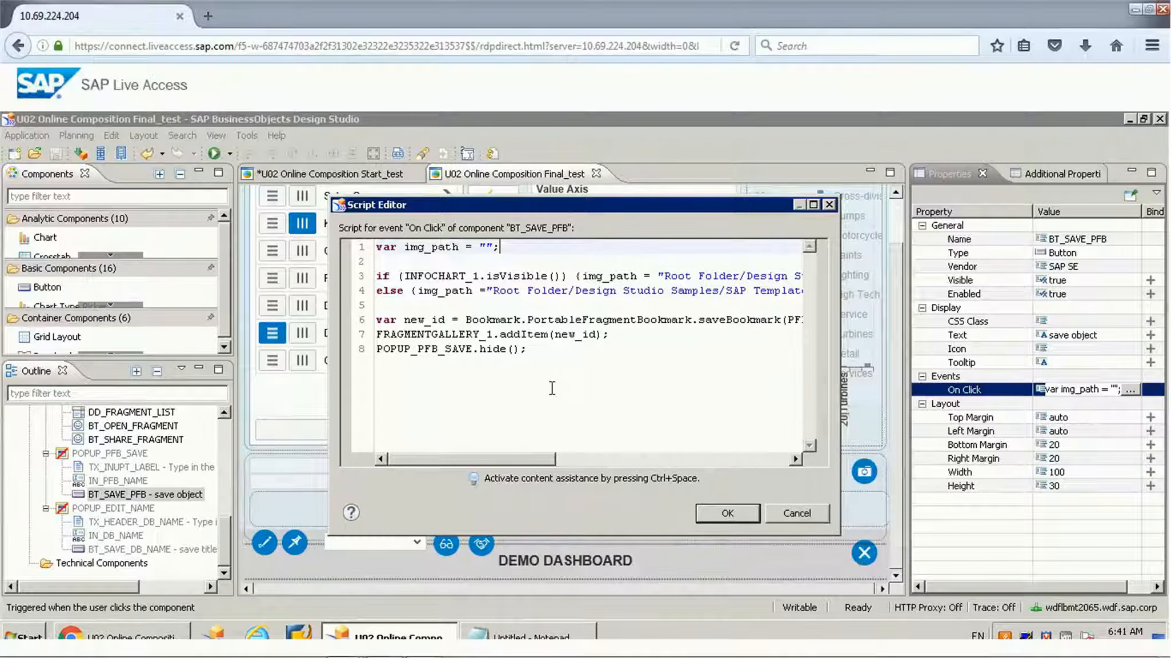
{"action": "double_click", "coordinate": [451, 276]}
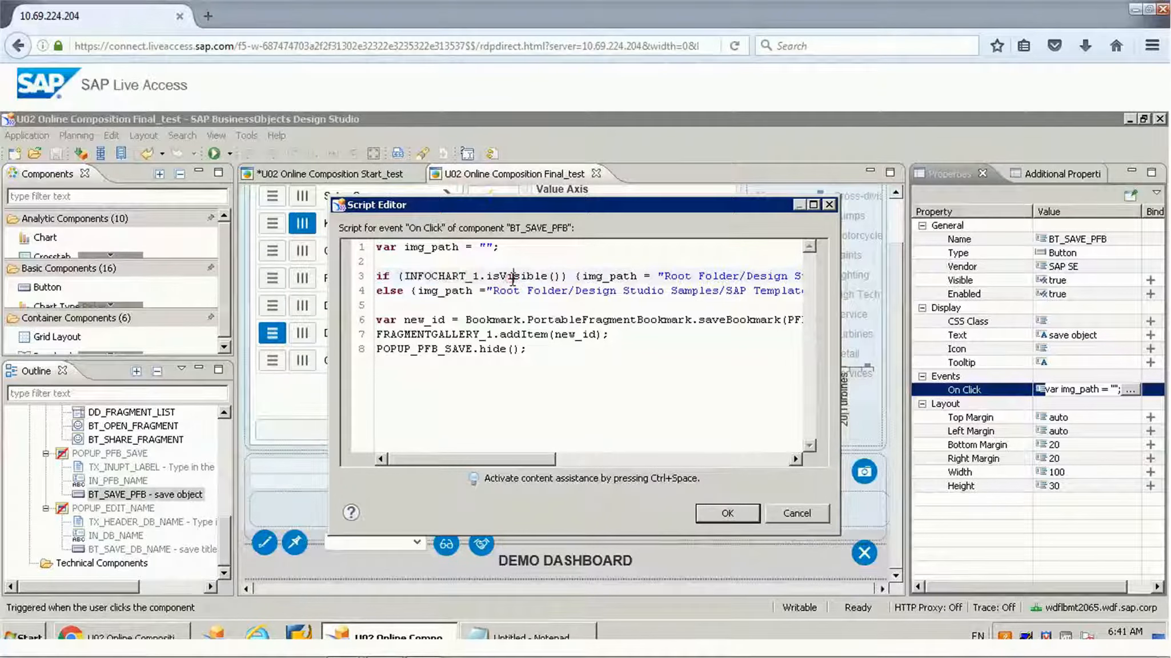
{"action": "double_click", "coordinate": [516, 276]}
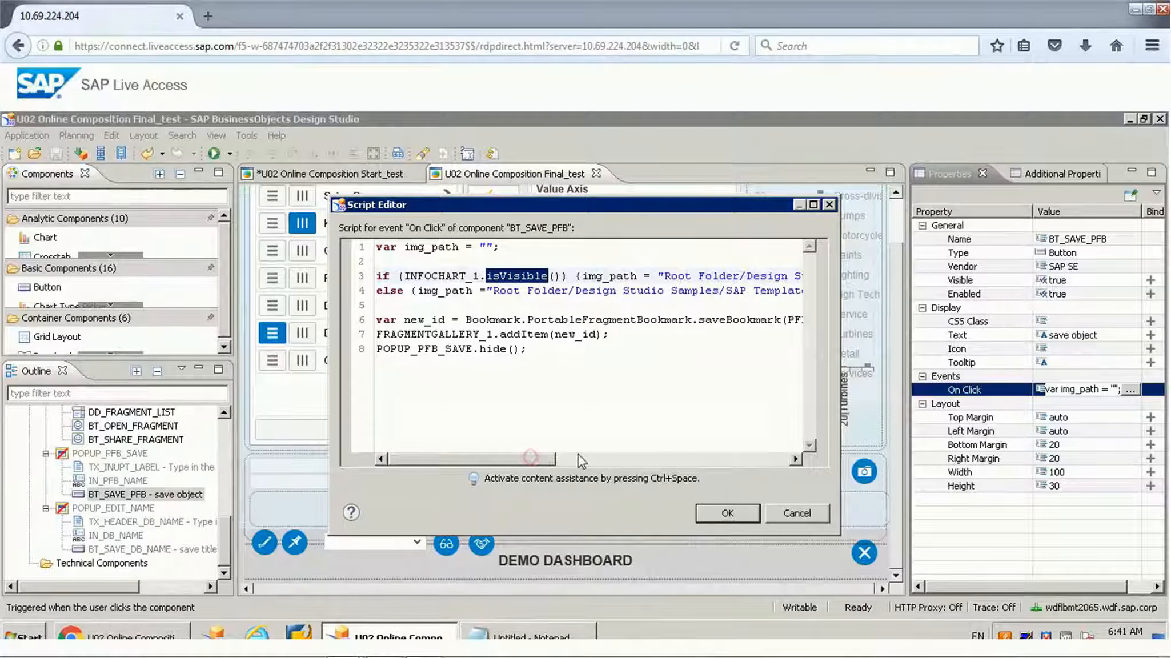
Step: Examine the image path in the INFOCHART_1 visibility branch of the script, up to the vizgal_column.svg file name
{"action": "left_click", "coordinate": [633, 461]}
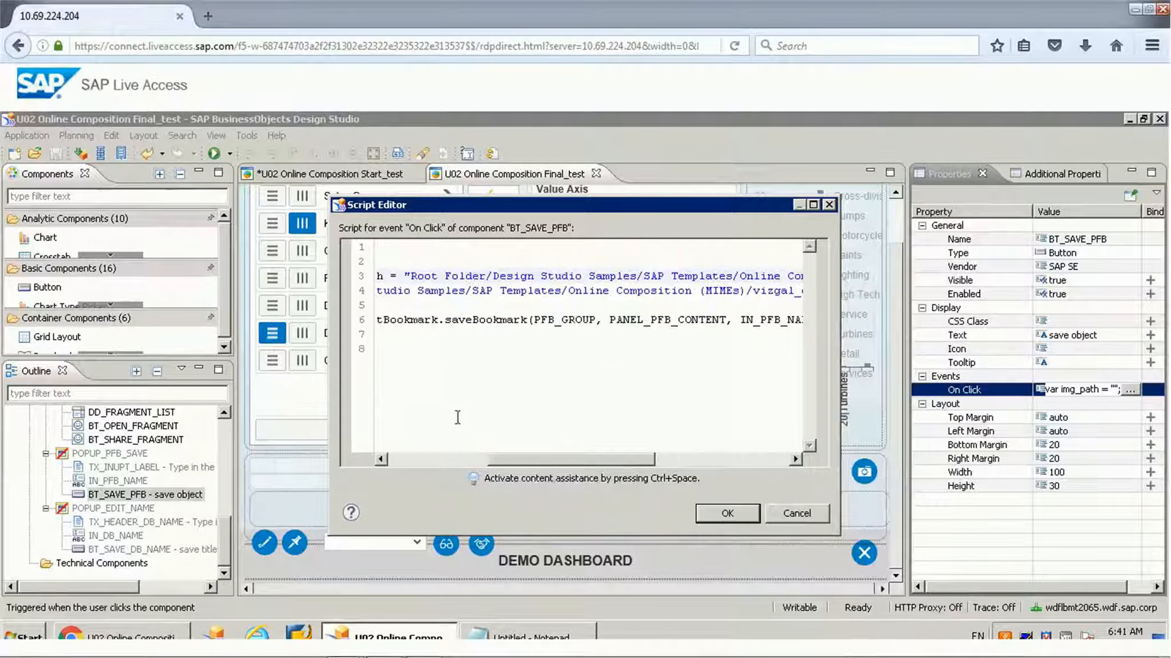
{"action": "left_click", "coordinate": [398, 459]}
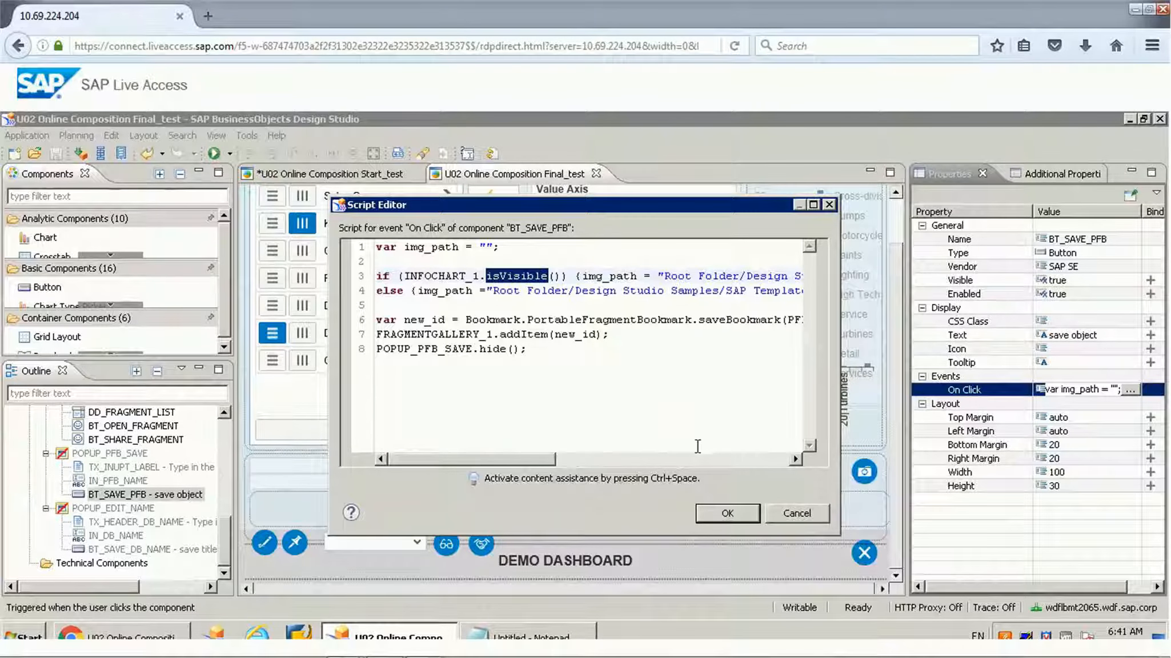
{"action": "left_click", "coordinate": [732, 459]}
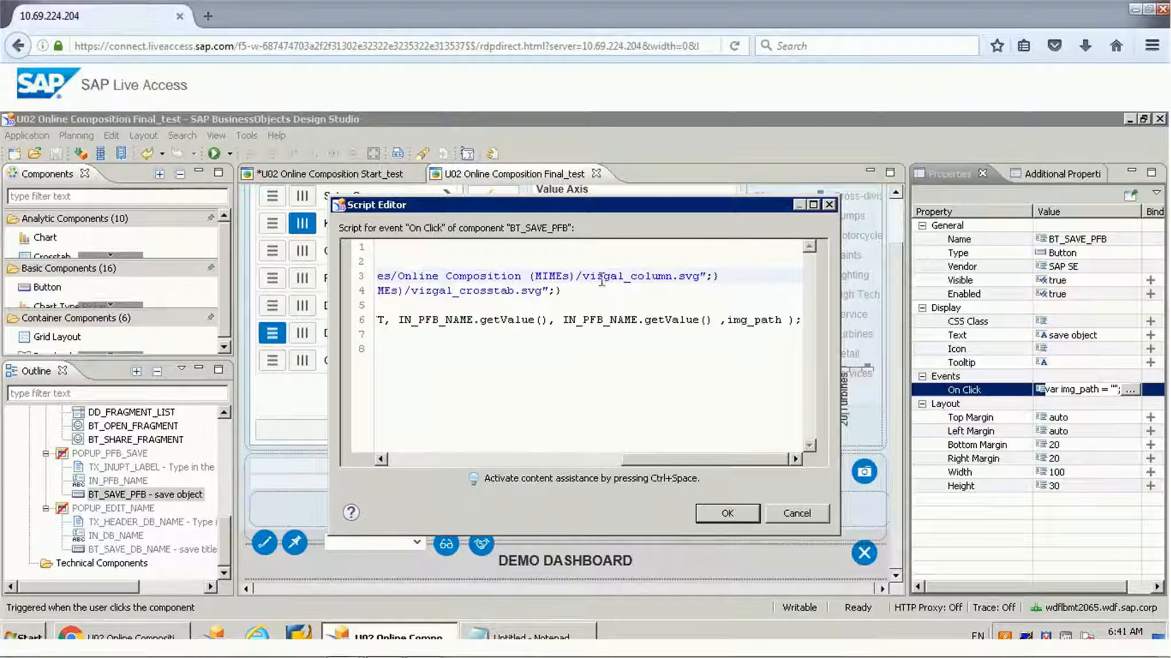
{"action": "left_click_drag", "start_coordinate": [703, 277], "coordinate": [468, 277]}
{"action": "left_click", "coordinate": [489, 354]}
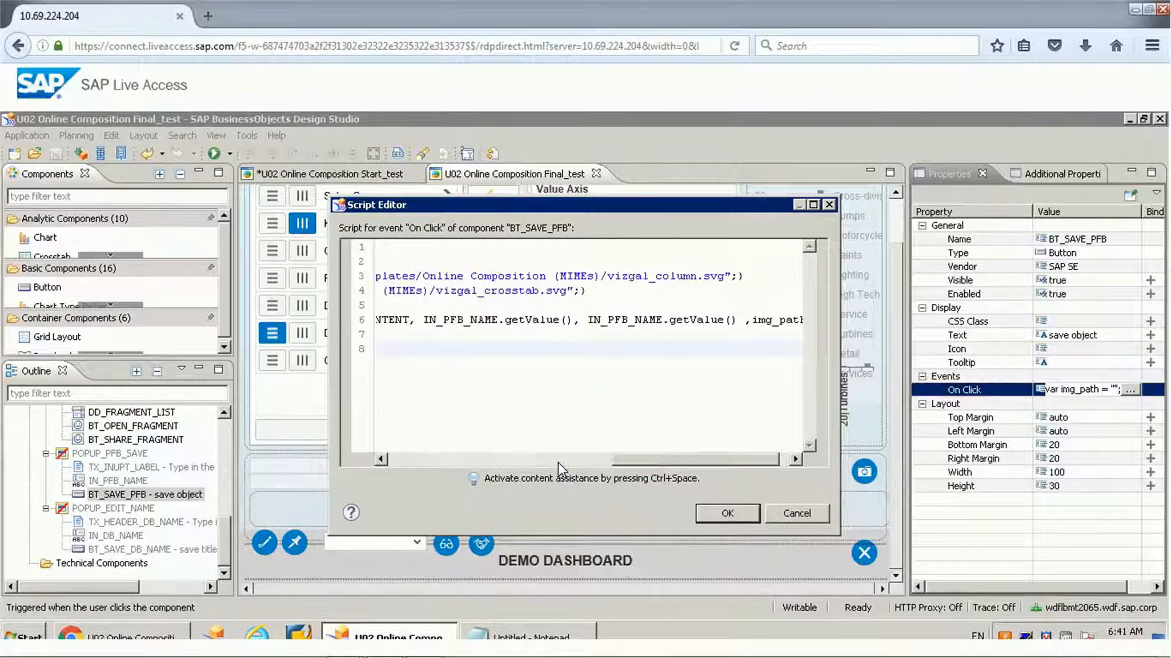
{"action": "left_click", "coordinate": [486, 459]}
{"action": "left_click", "coordinate": [402, 460]}
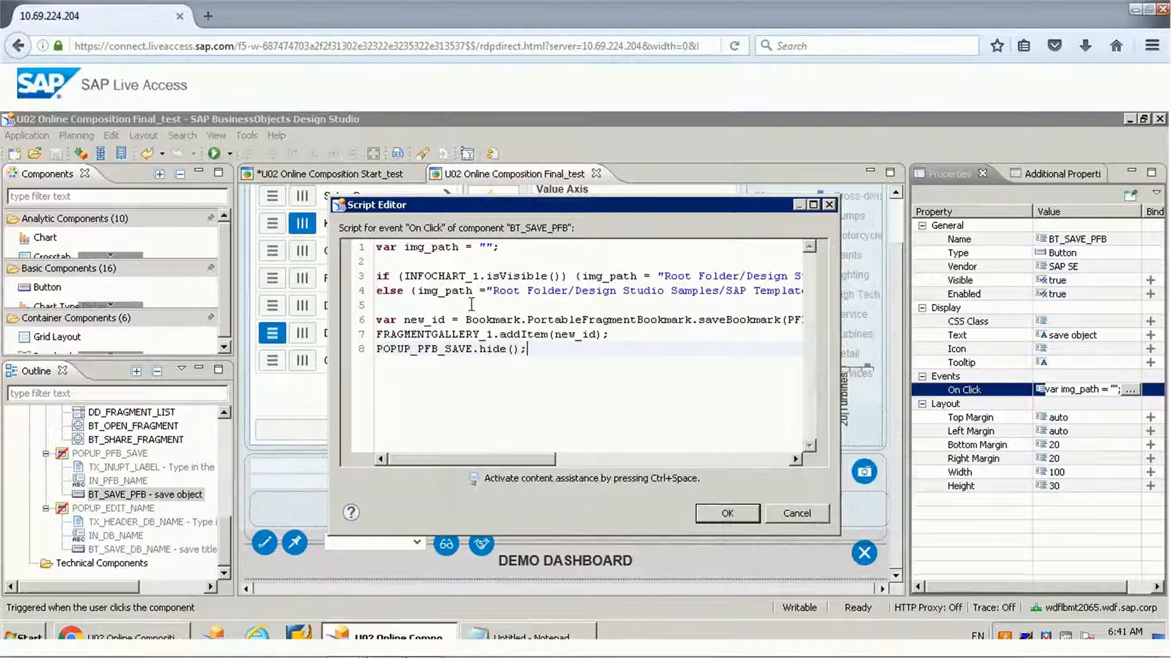
Step: Compare the image file names in the if and else branches, vizgal_column.svg and vizgal_crosstab.svg
{"action": "left_click", "coordinate": [714, 459]}
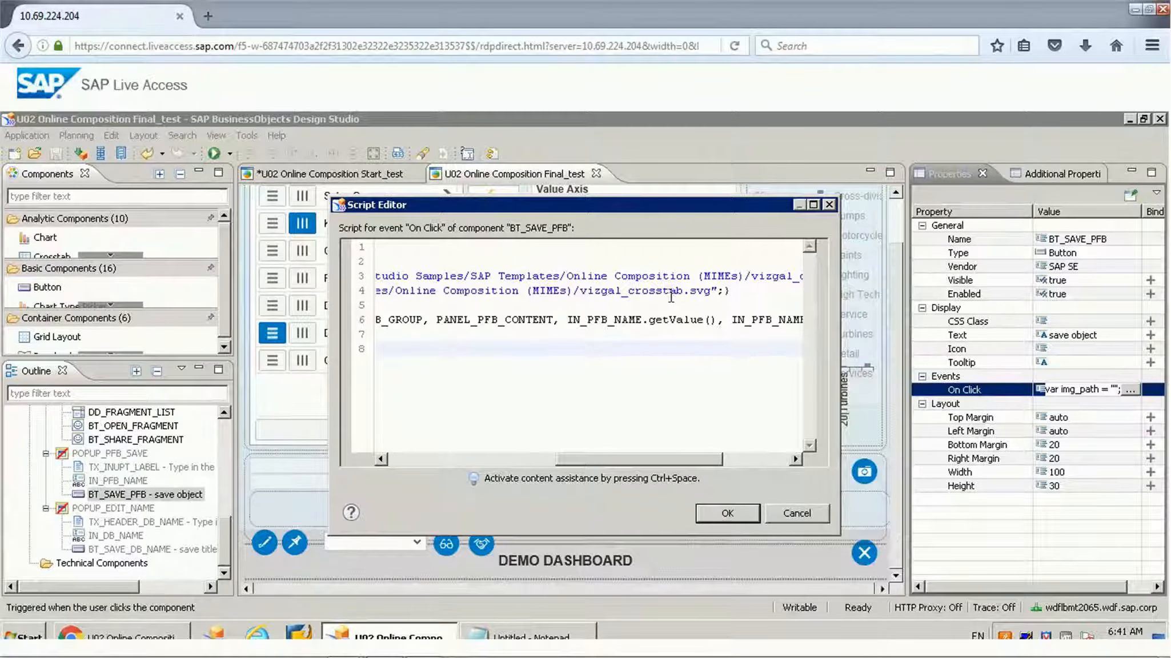
{"action": "left_click", "coordinate": [769, 459]}
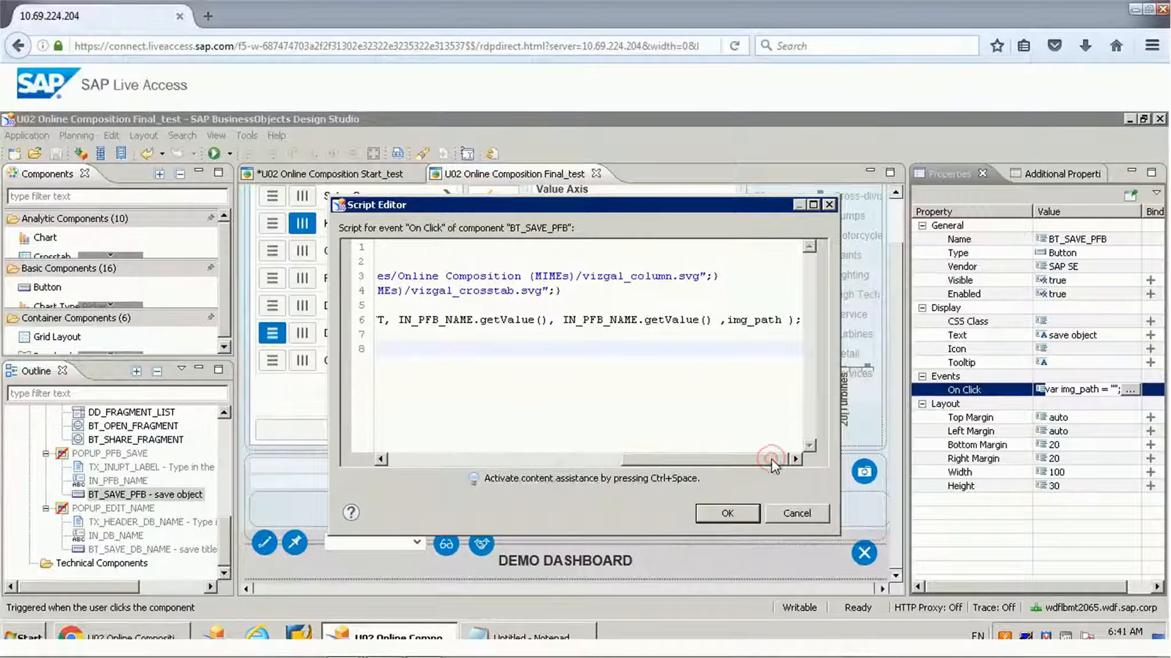
{"action": "double_click", "coordinate": [647, 276]}
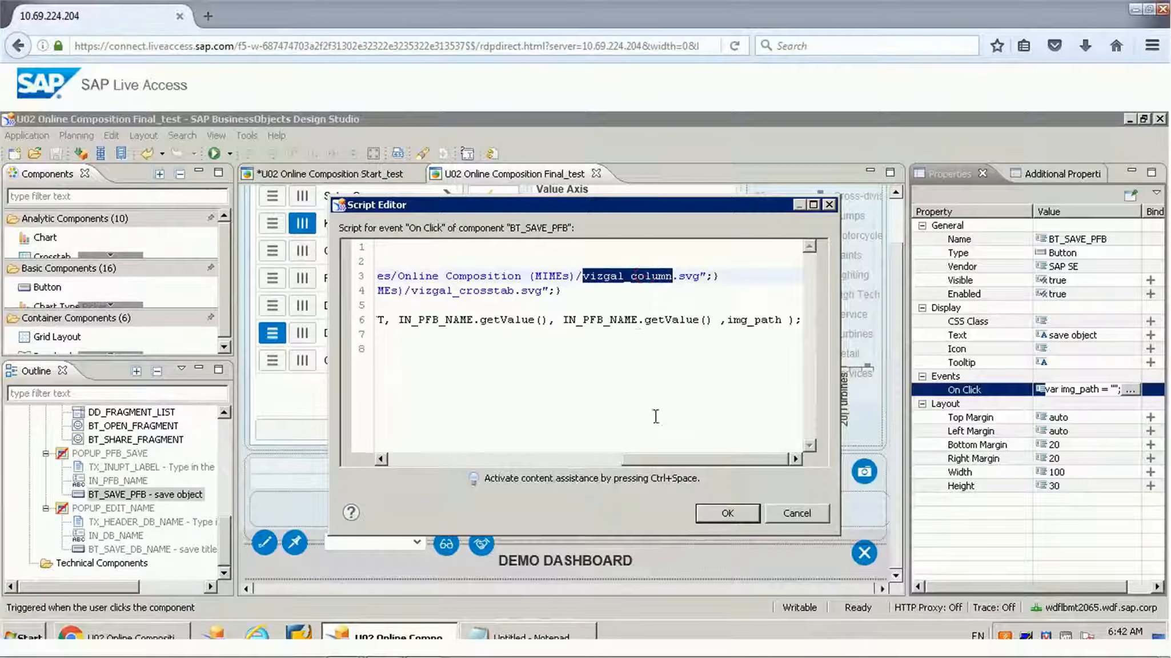
{"action": "double_click", "coordinate": [688, 276]}
{"action": "left_click", "coordinate": [516, 291]}
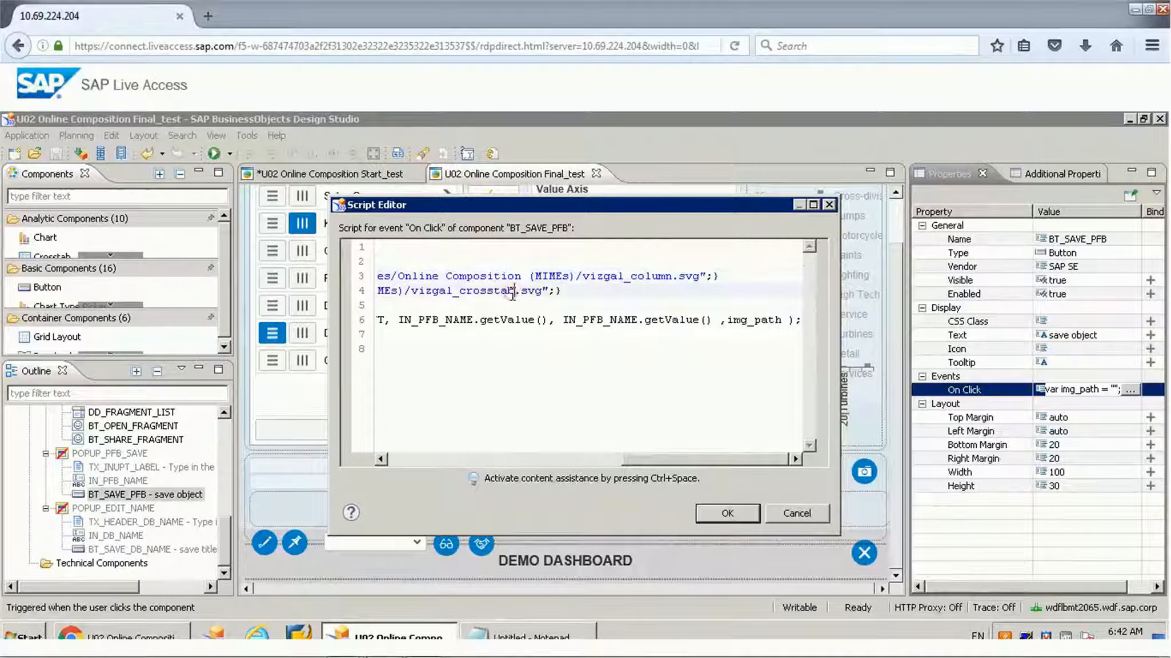
{"action": "left_click", "coordinate": [439, 460]}
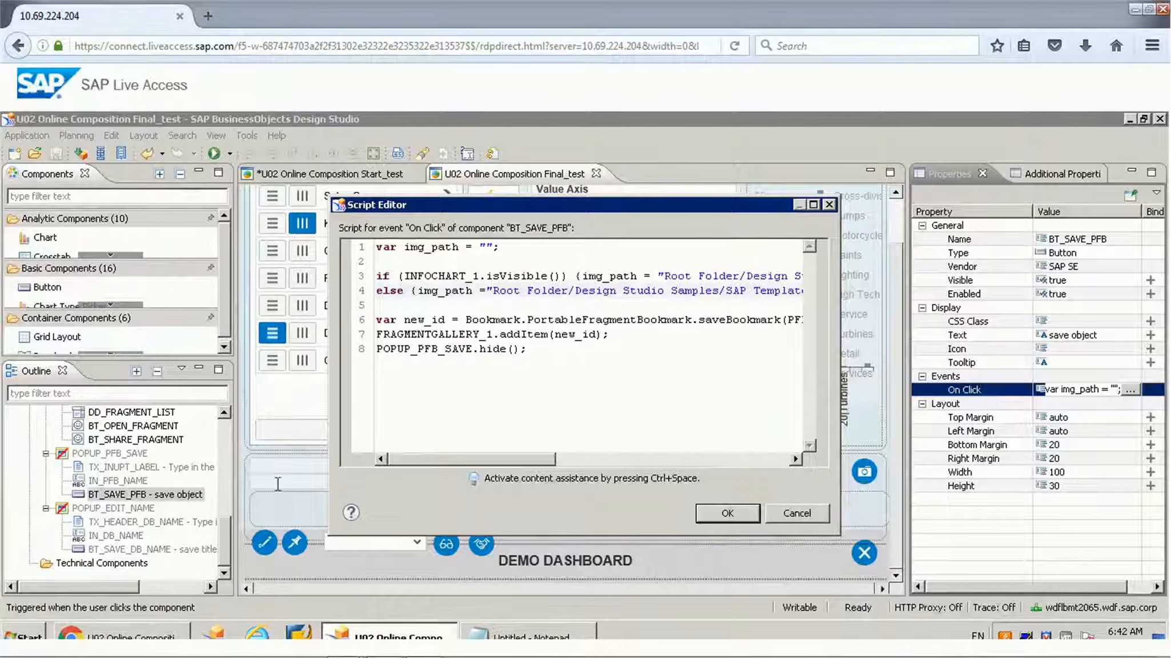
Step: In the running browser application, switch the chart to a crosstab and save it as an object named MyCountry_crosstab
{"action": "left_click", "coordinate": [113, 635]}
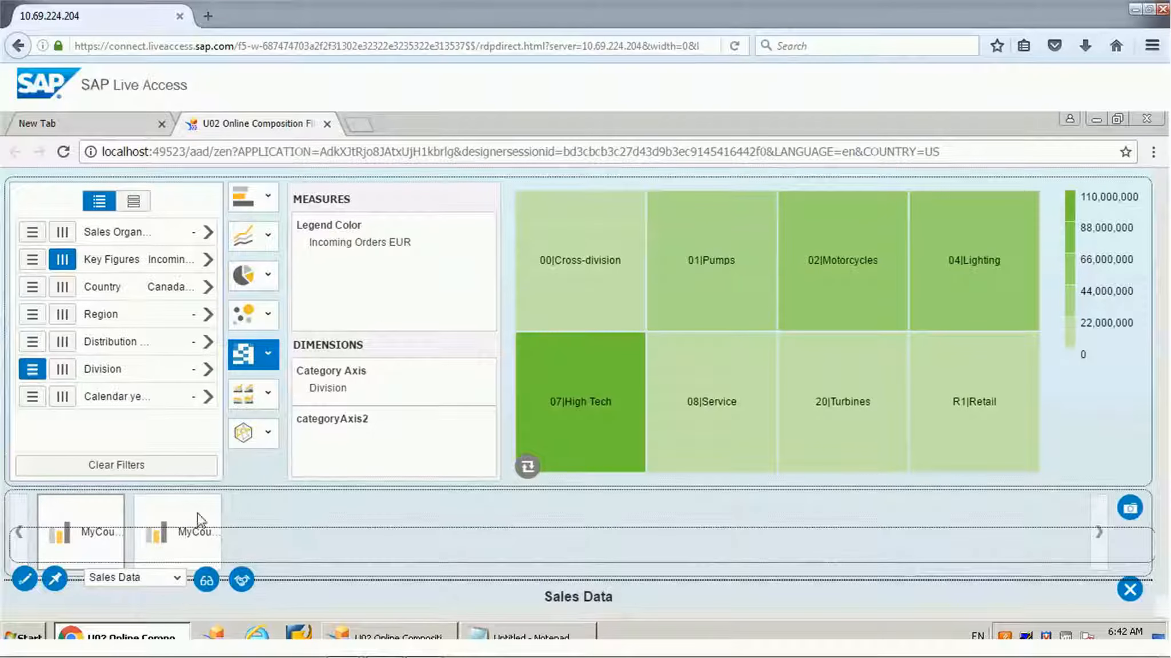
{"action": "left_click", "coordinate": [527, 467]}
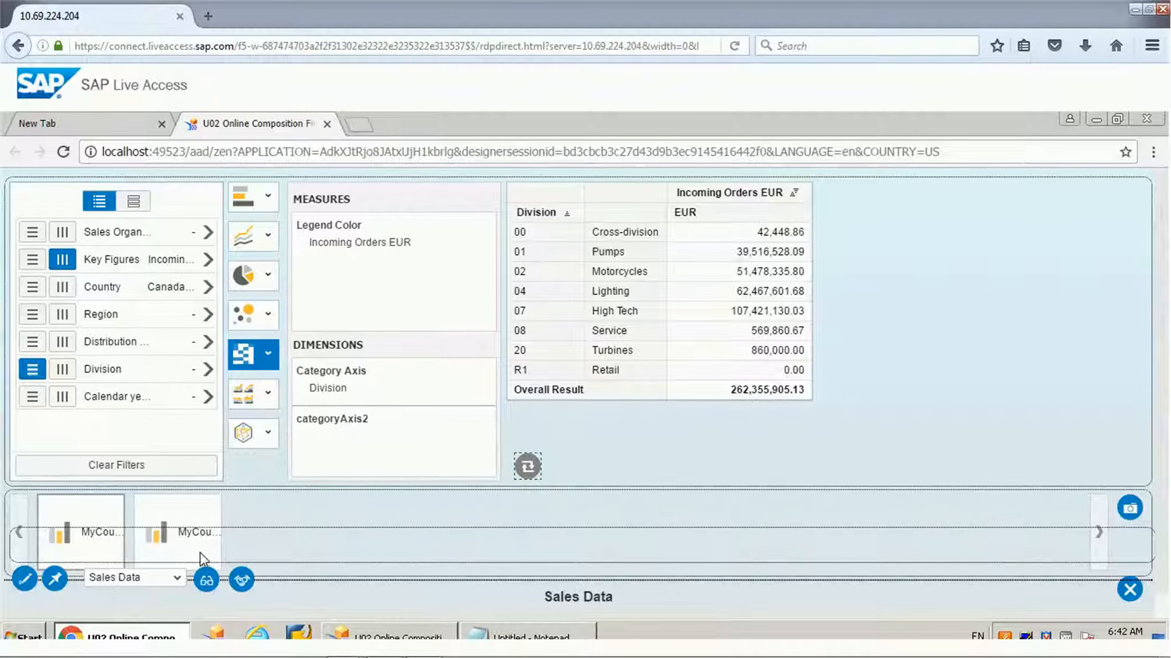
{"action": "left_click", "coordinate": [1135, 510]}
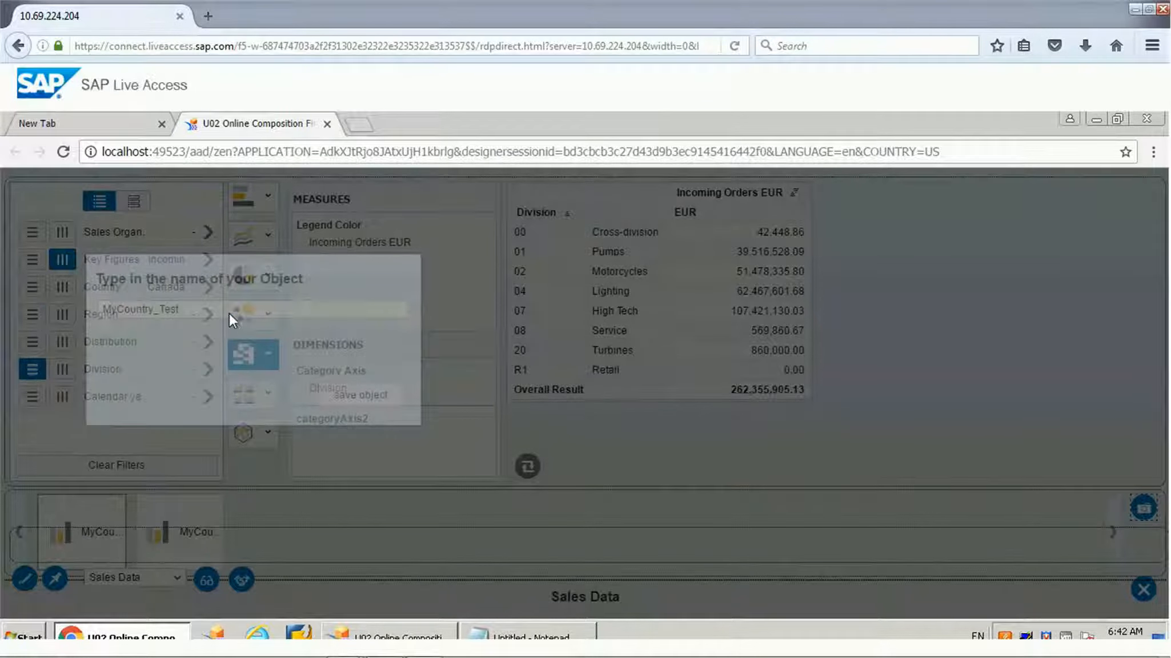
{"action": "double_click", "coordinate": [233, 316]}
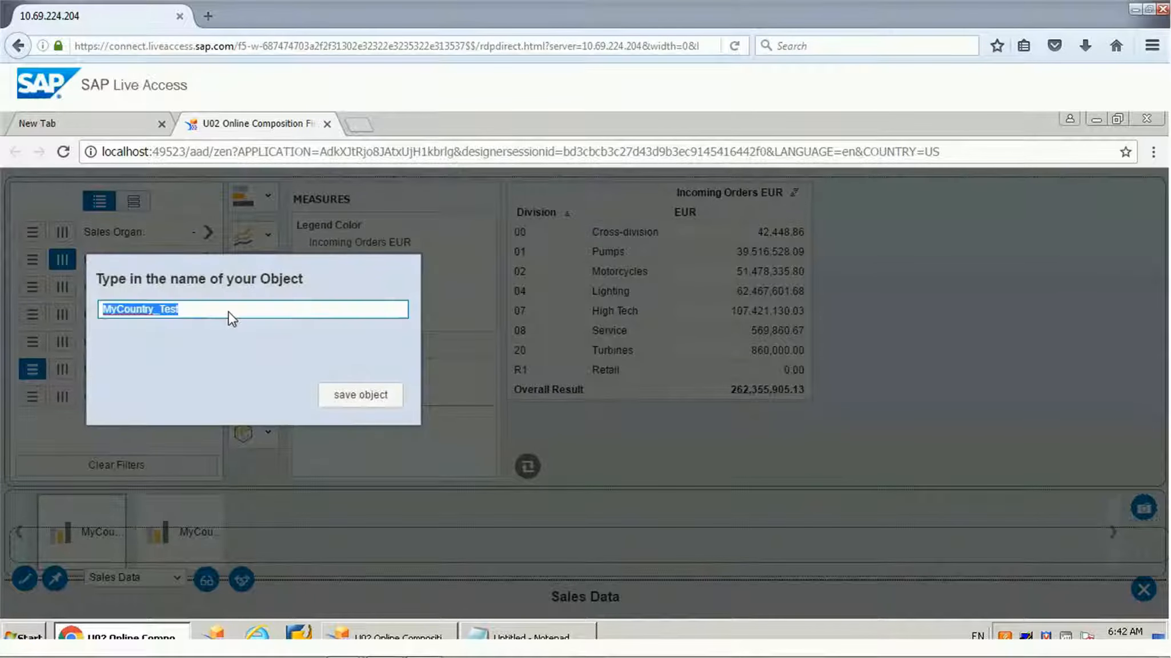
{"action": "left_click", "coordinate": [230, 311]}
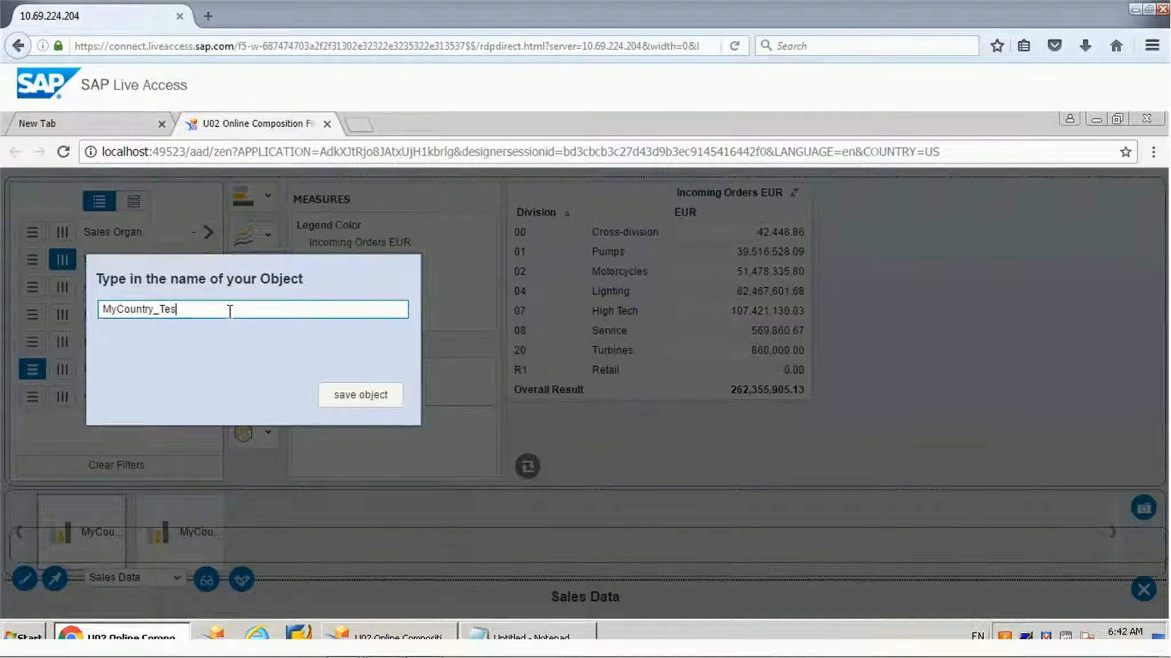
{"action": "key", "text": "BackSpace"}
{"action": "key", "text": "BackSpace"}
{"action": "key", "text": "BackSpace"}
{"action": "type", "text": "crosstab"}
{"action": "left_click", "coordinate": [342, 395]}
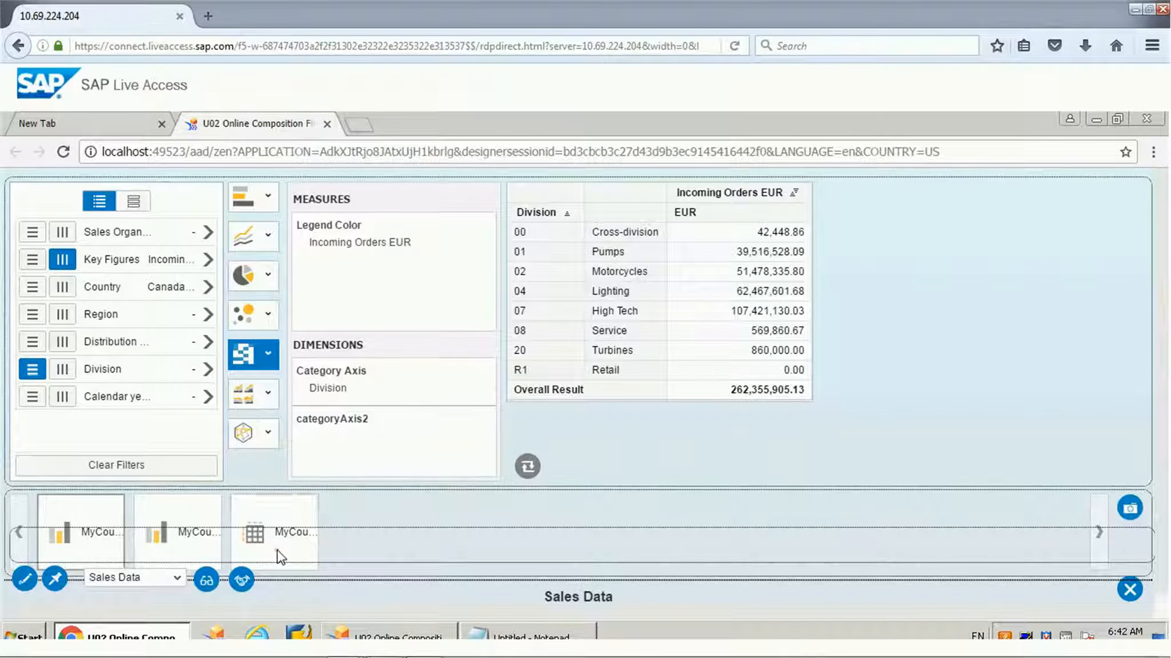
Step: Return to the BT_SAVE_PFB script in Design Studio and recheck the chart visibility condition against the column and crosstab image paths
{"action": "left_click", "coordinate": [400, 637]}
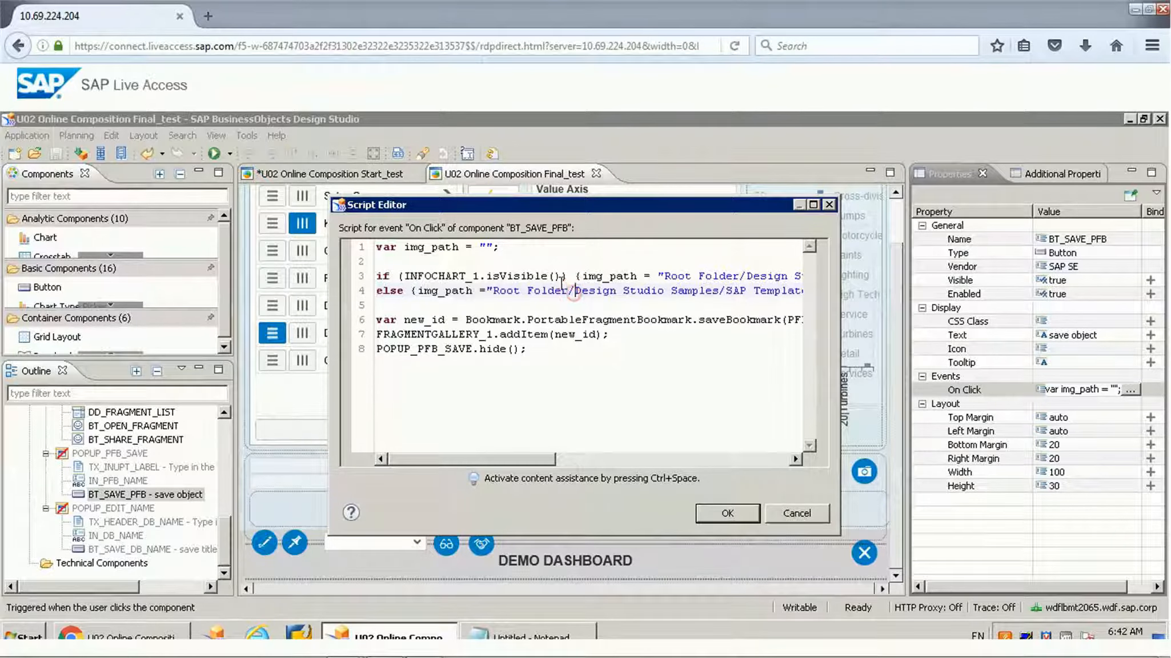
{"action": "left_click_drag", "start_coordinate": [557, 277], "coordinate": [467, 277]}
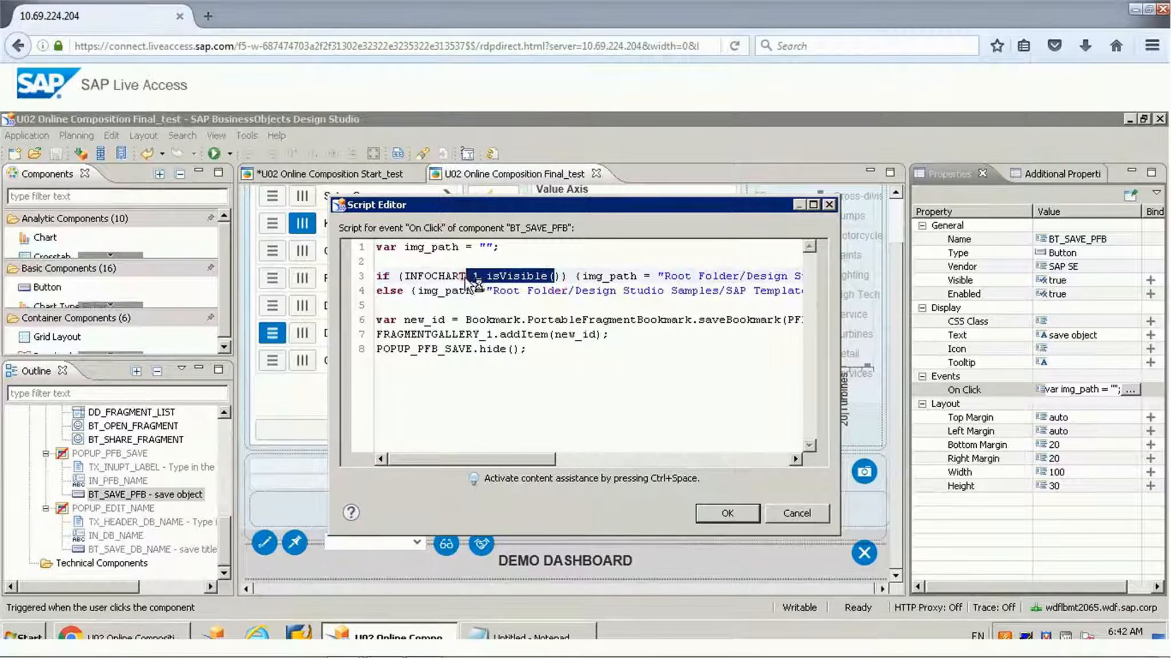
{"action": "left_click", "coordinate": [694, 279]}
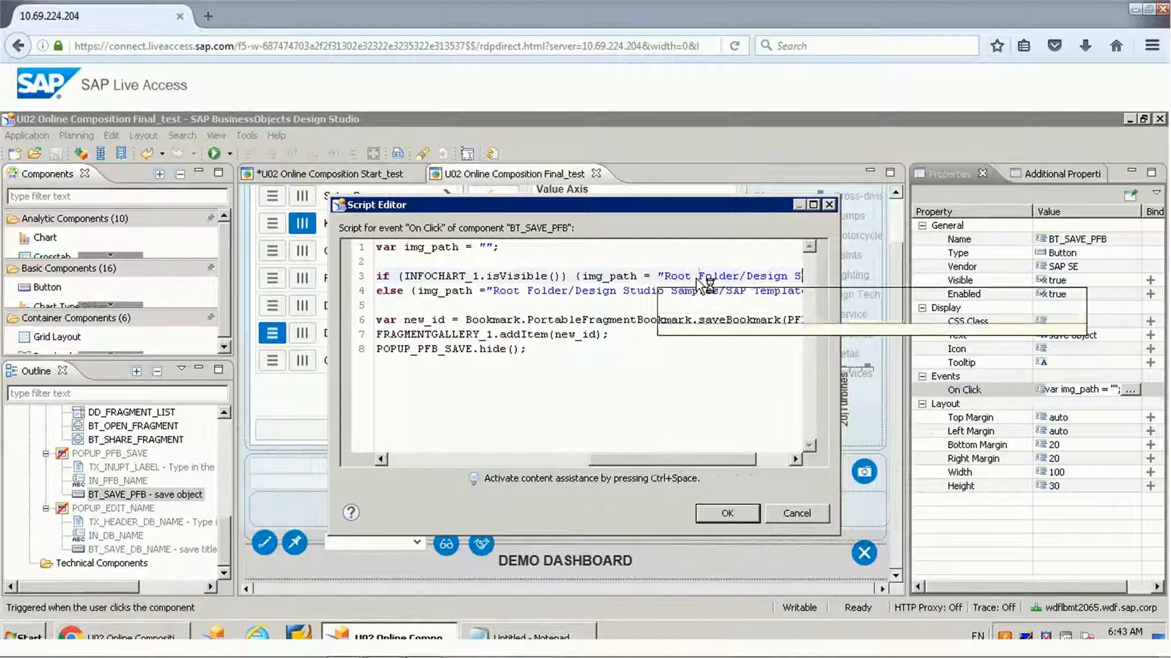
{"action": "key", "text": "End"}
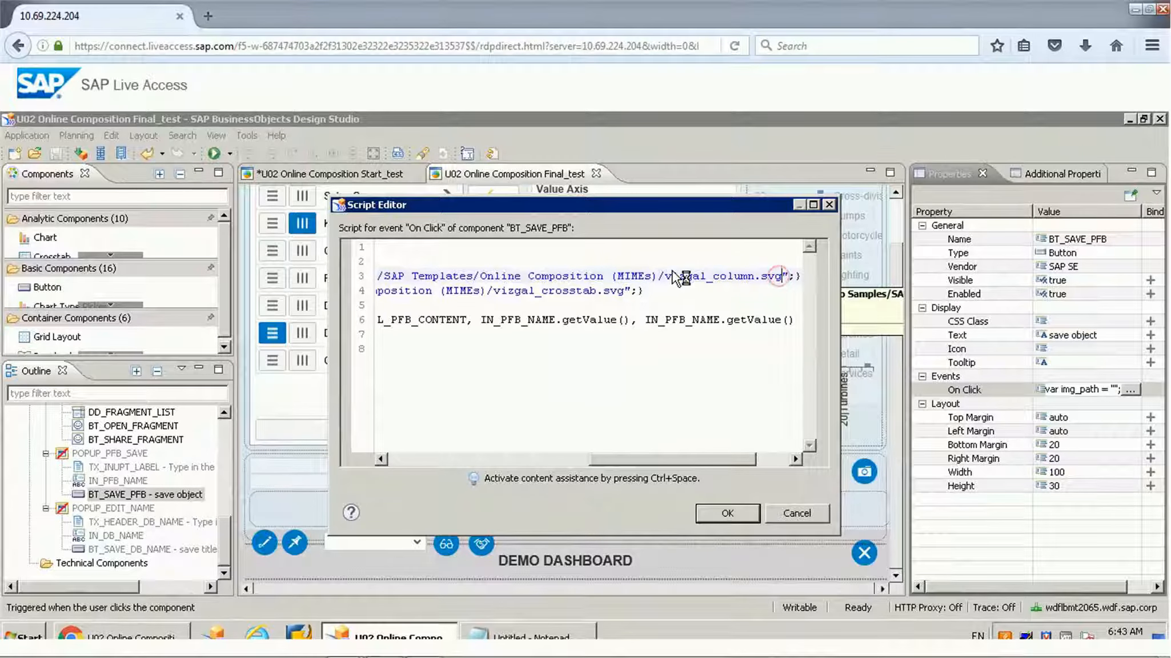
{"action": "left_click_drag", "start_coordinate": [782, 277], "coordinate": [673, 276]}
{"action": "left_click", "coordinate": [677, 297]}
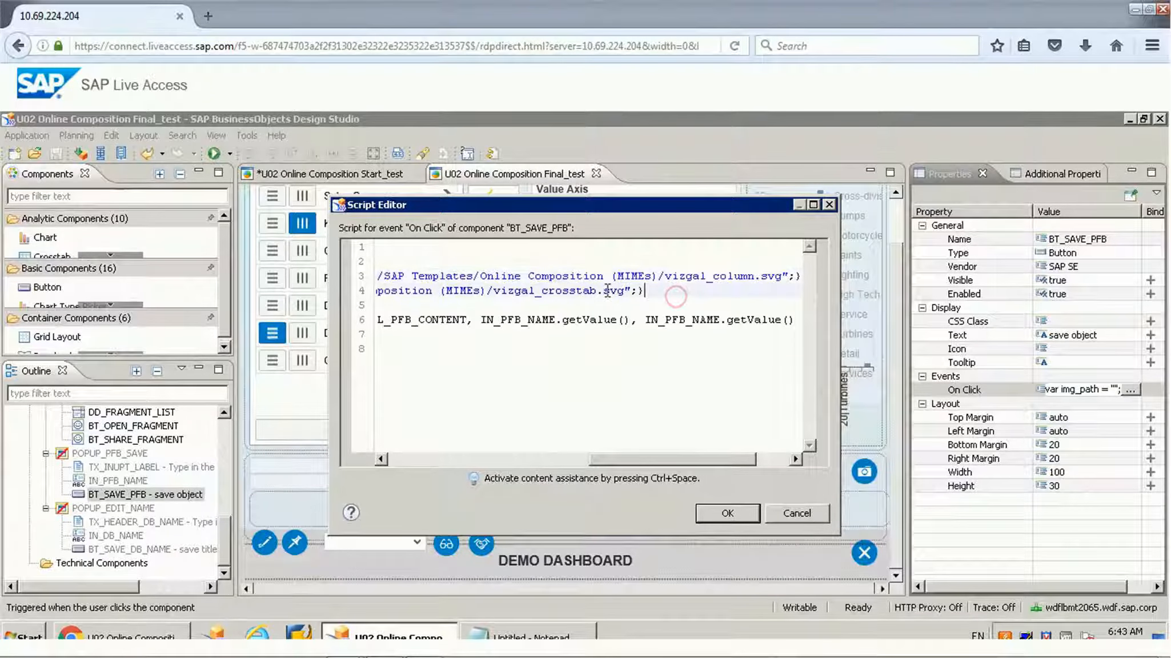
{"action": "double_click", "coordinate": [546, 291]}
{"action": "left_click", "coordinate": [563, 291]}
{"action": "key", "text": "Home"}
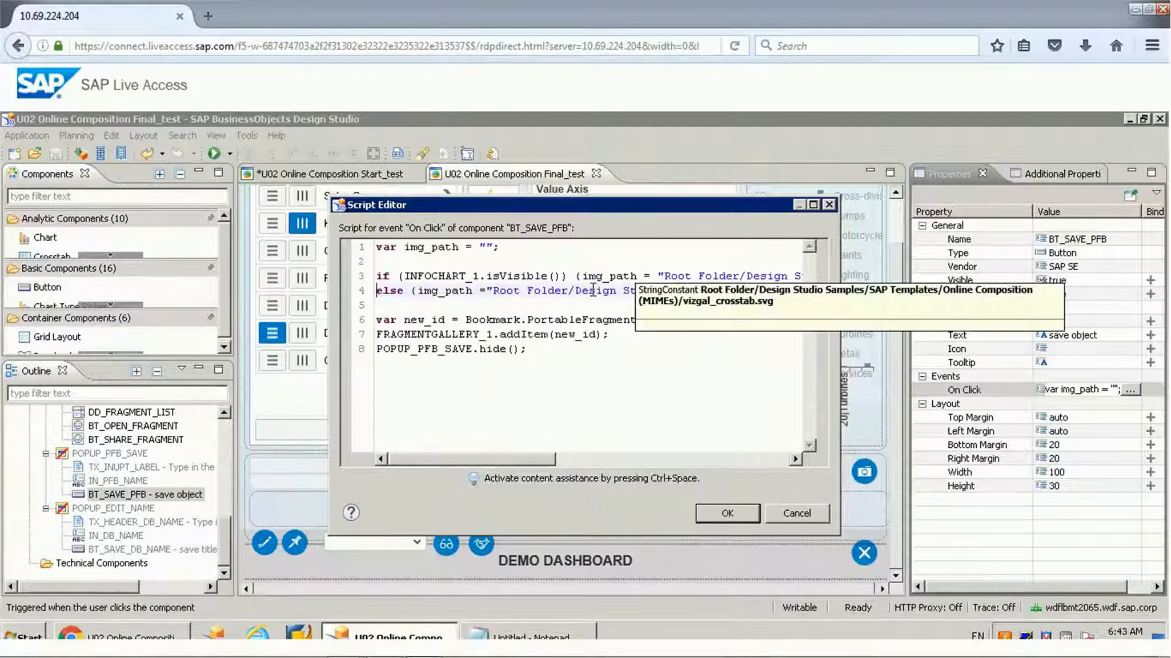
Step: Examine the Bookmark.PortableFragmentBookmark.saveBookmark call assigned to the new_id variable on line 6
{"action": "left_click", "coordinate": [543, 353]}
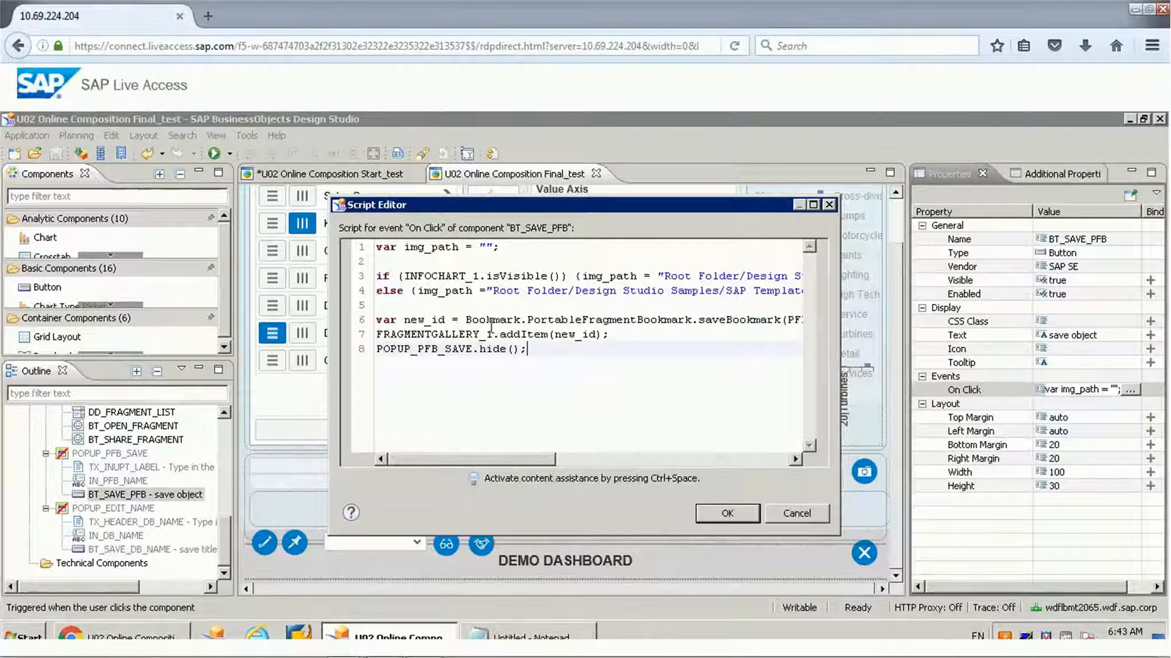
{"action": "double_click", "coordinate": [514, 321]}
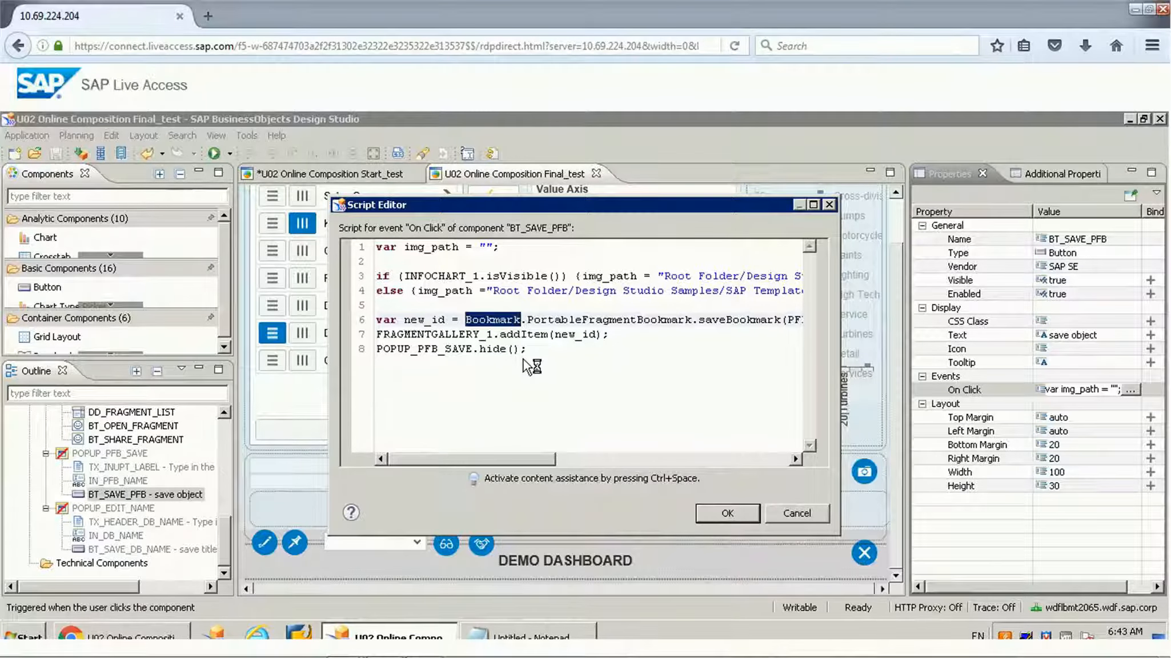
{"action": "left_click", "coordinate": [608, 321]}
{"action": "mouse_move", "coordinate": [607, 321]}
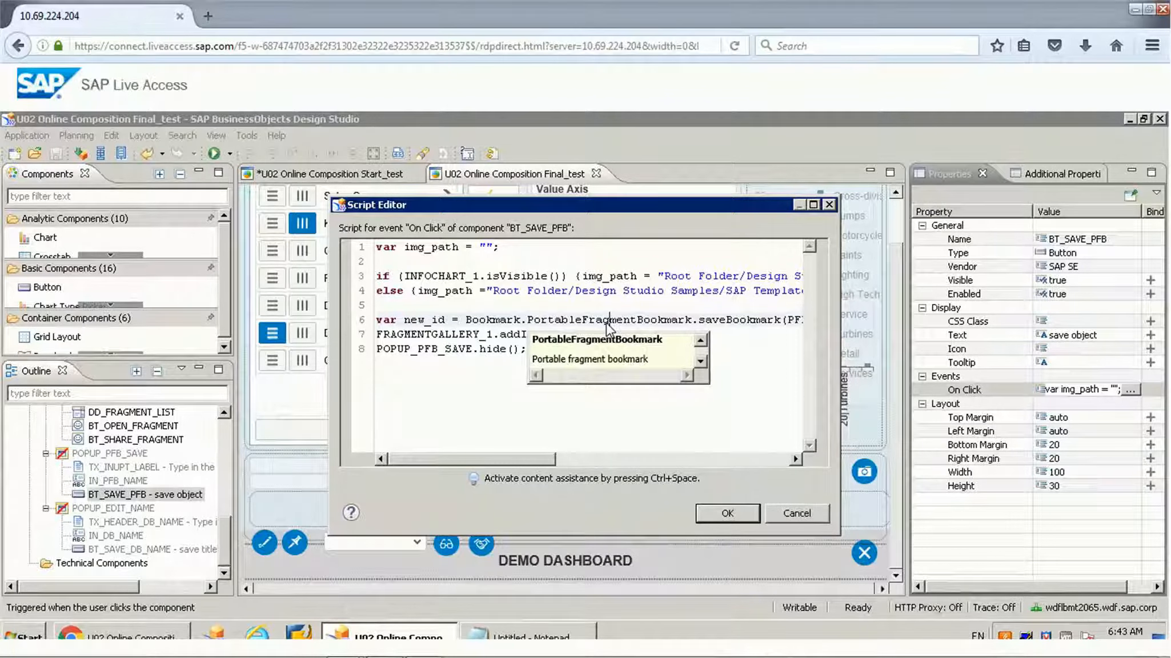
{"action": "double_click", "coordinate": [608, 320]}
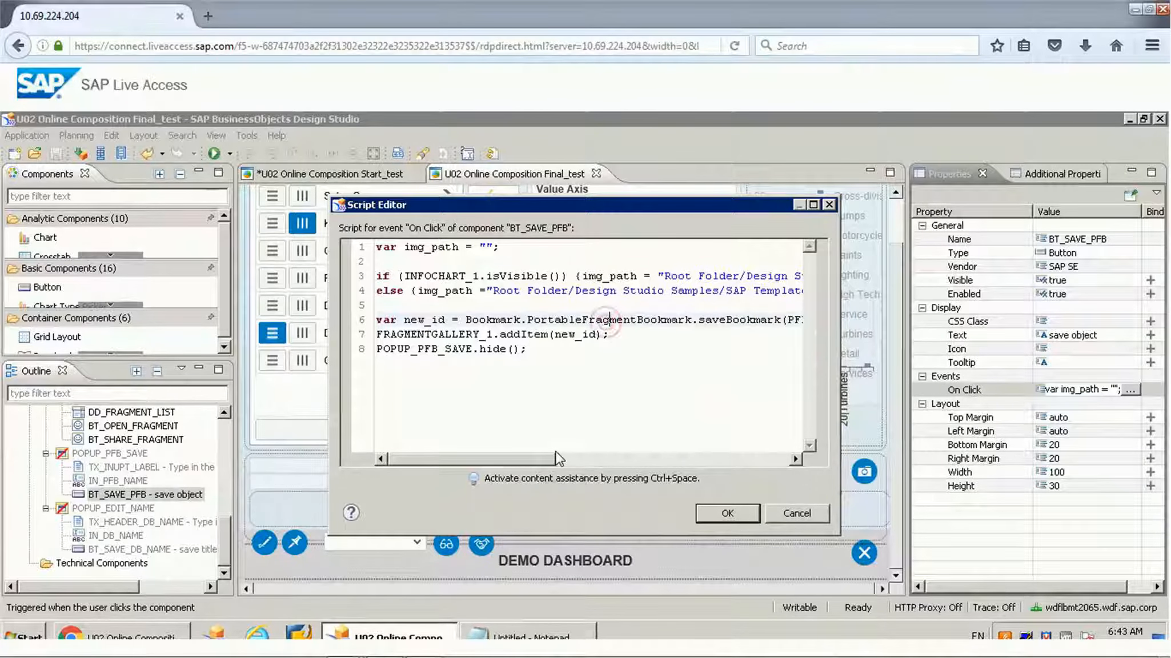
{"action": "left_click", "coordinate": [536, 457]}
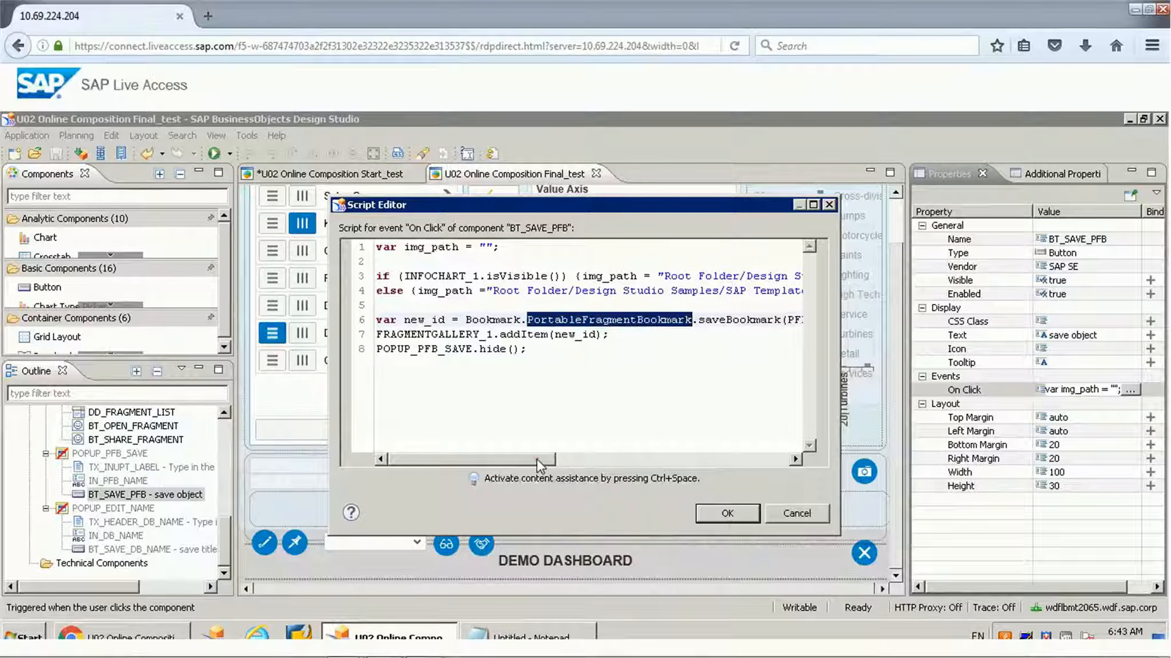
{"action": "left_click", "coordinate": [575, 459]}
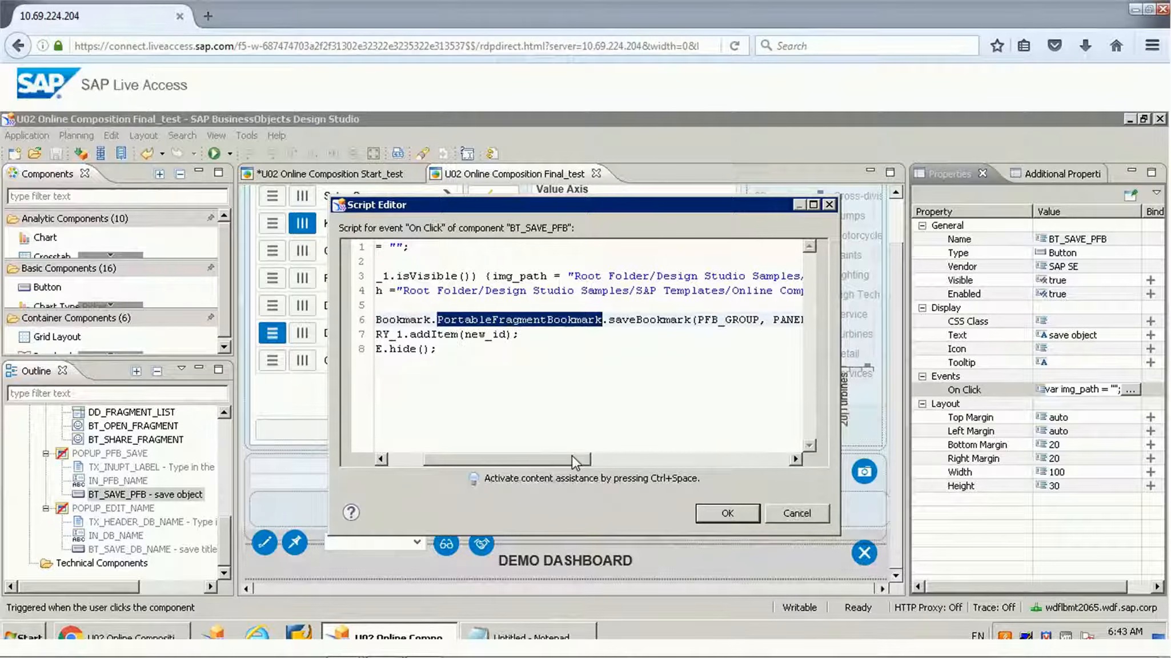
{"action": "double_click", "coordinate": [639, 321]}
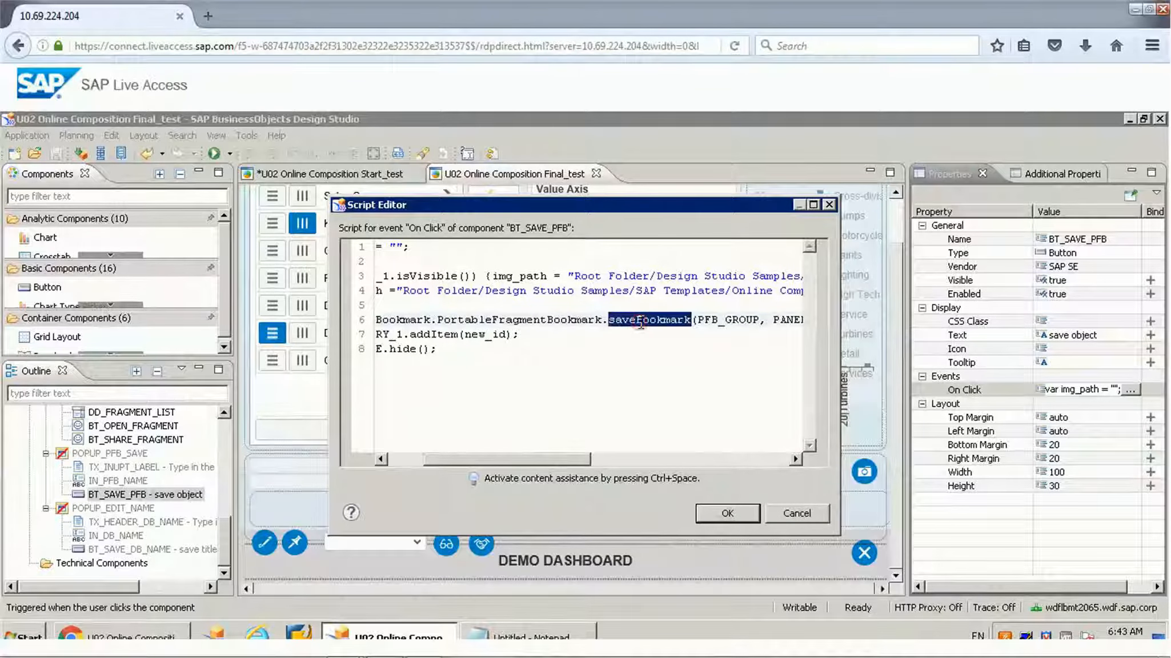
Step: Examine the saveBookmark arguments: PFB_GROUP, PANEL_PFB_CONTENT, the two IN_PFB_NAME values and img_path
{"action": "left_click", "coordinate": [645, 462]}
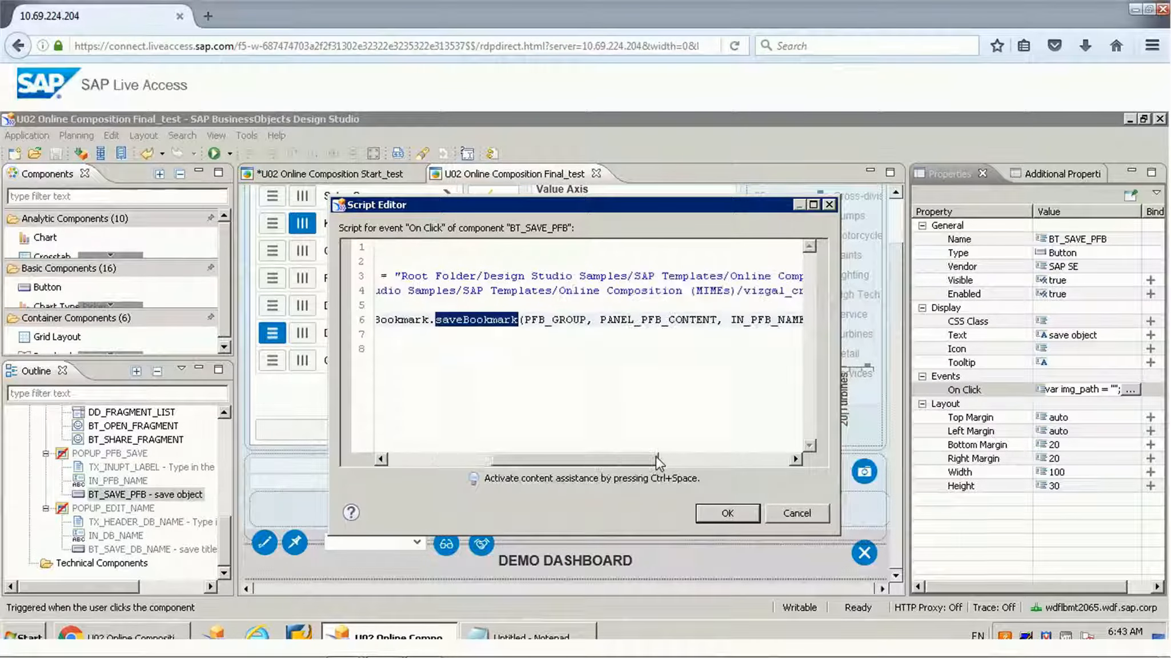
{"action": "left_click", "coordinate": [560, 321]}
{"action": "double_click", "coordinate": [561, 321]}
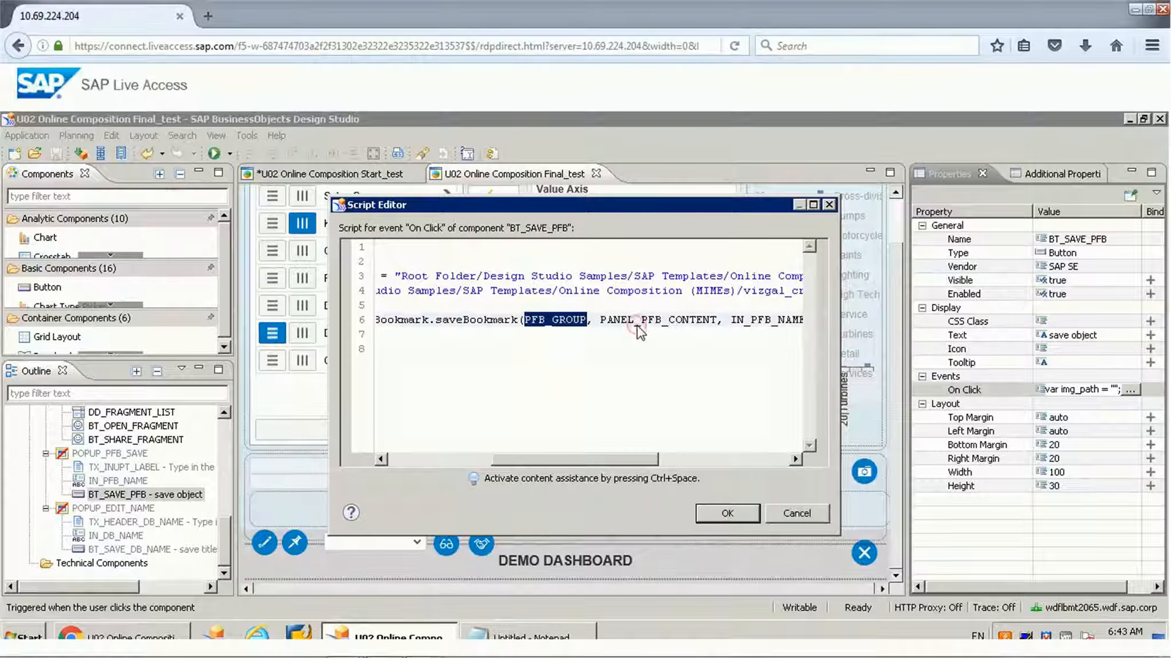
{"action": "left_click", "coordinate": [741, 459]}
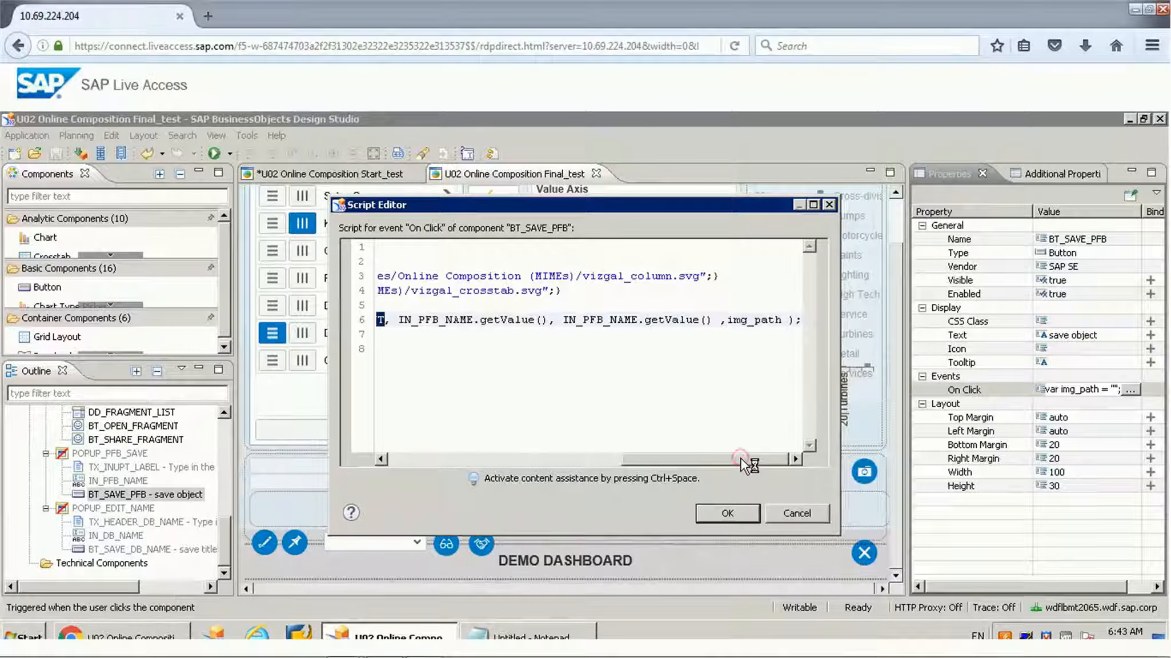
{"action": "double_click", "coordinate": [463, 318]}
{"action": "double_click", "coordinate": [621, 320]}
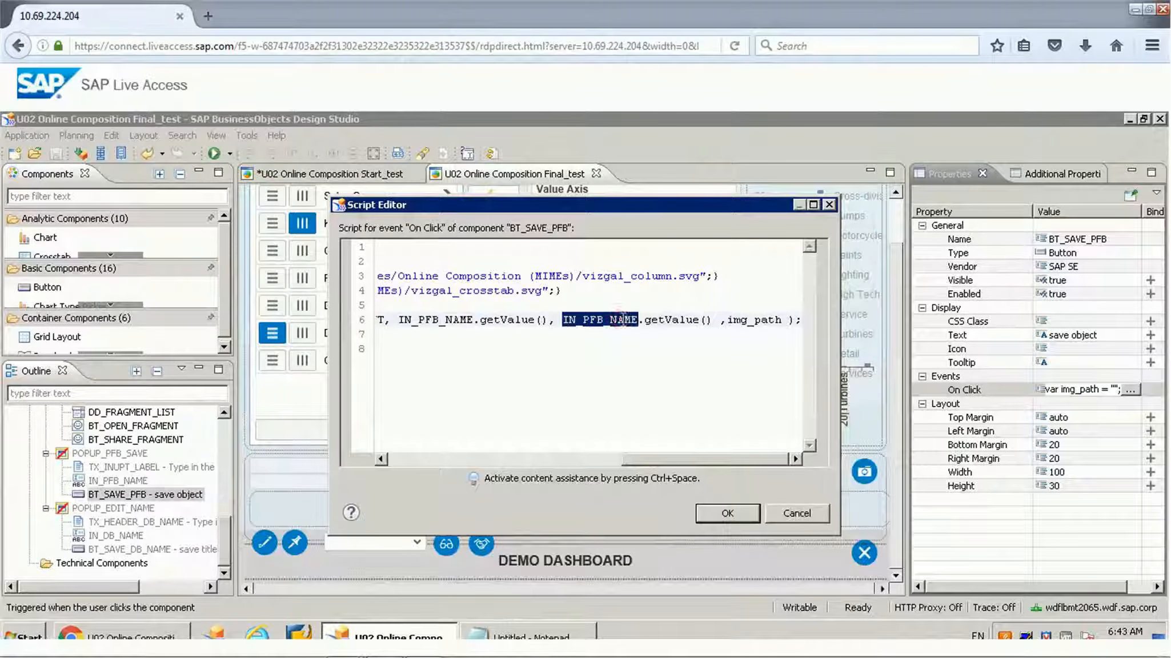
{"action": "left_click", "coordinate": [671, 321]}
{"action": "double_click", "coordinate": [754, 320]}
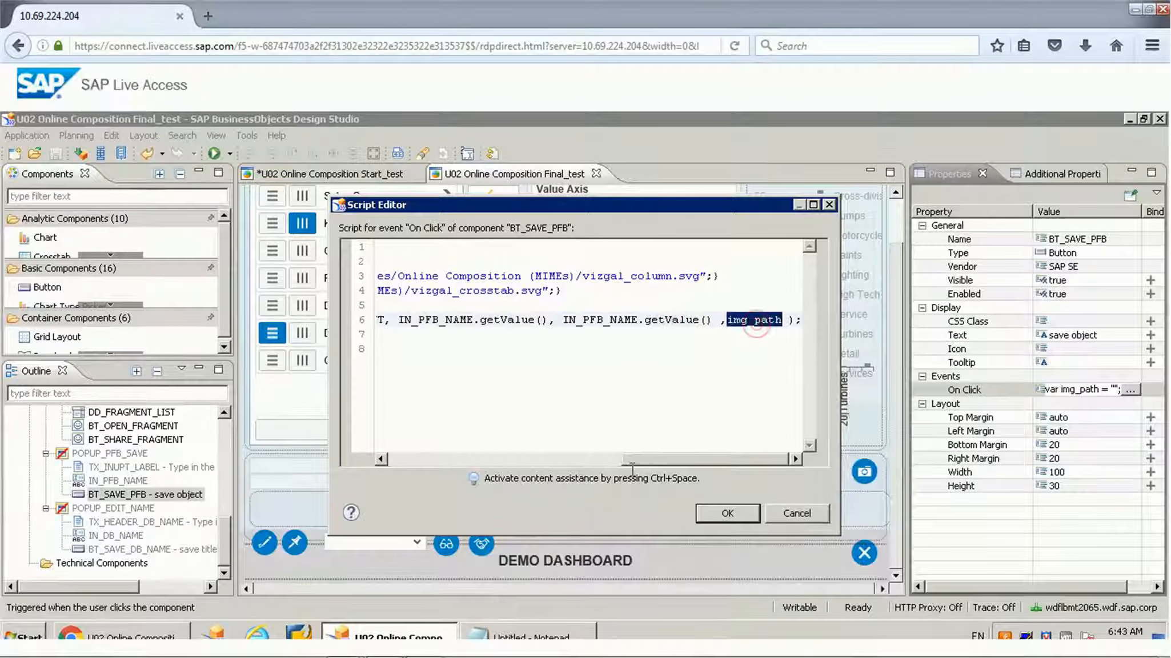
{"action": "left_click", "coordinate": [522, 459]}
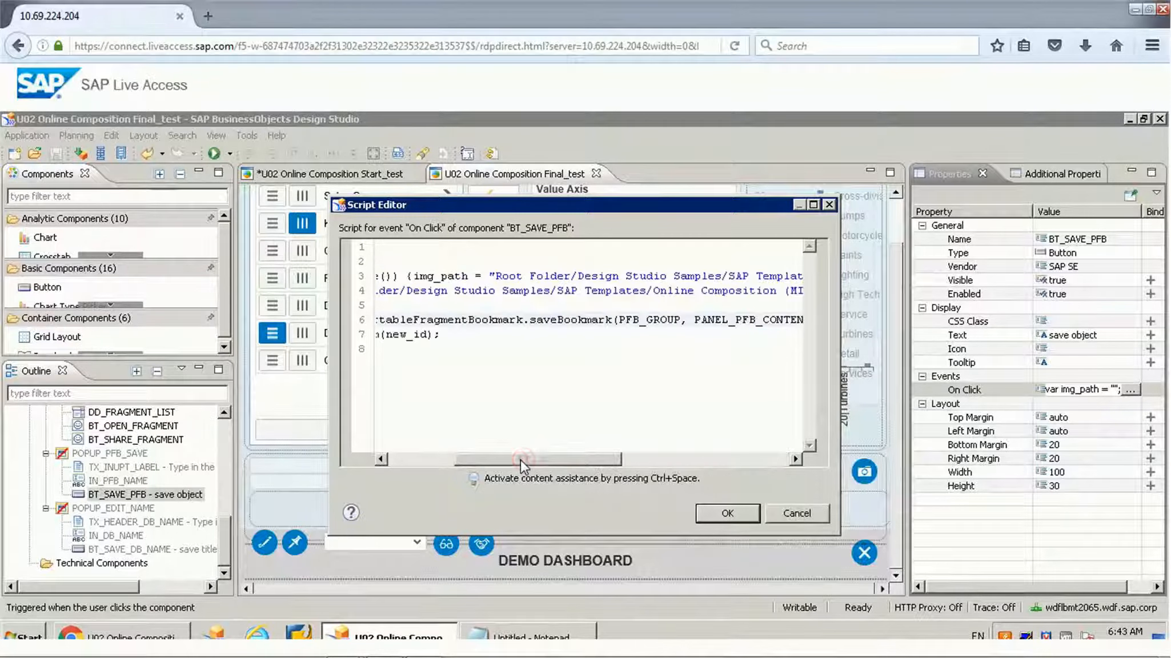
Step: Examine the FRAGMENTGALLERY_1.addItem(new_id) and POPUP_PFB_SAVE.hide() lines of the BT_SAVE_PFB script, and close the script without changes
{"action": "left_click", "coordinate": [427, 451]}
{"action": "left_click", "coordinate": [399, 457]}
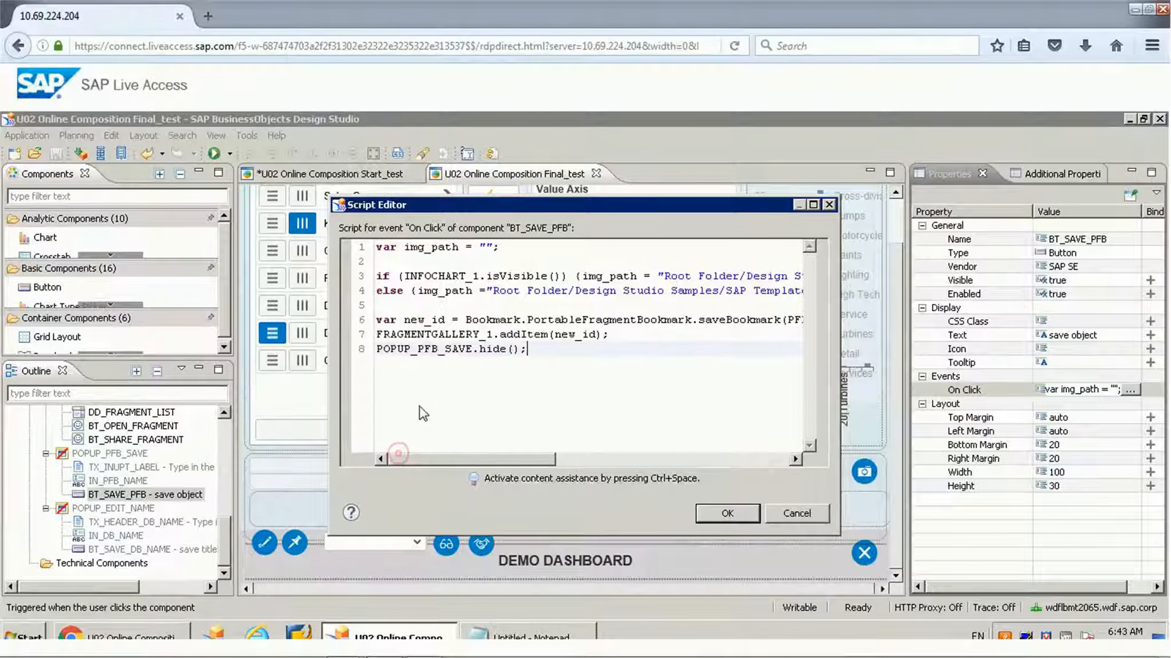
{"action": "double_click", "coordinate": [459, 335]}
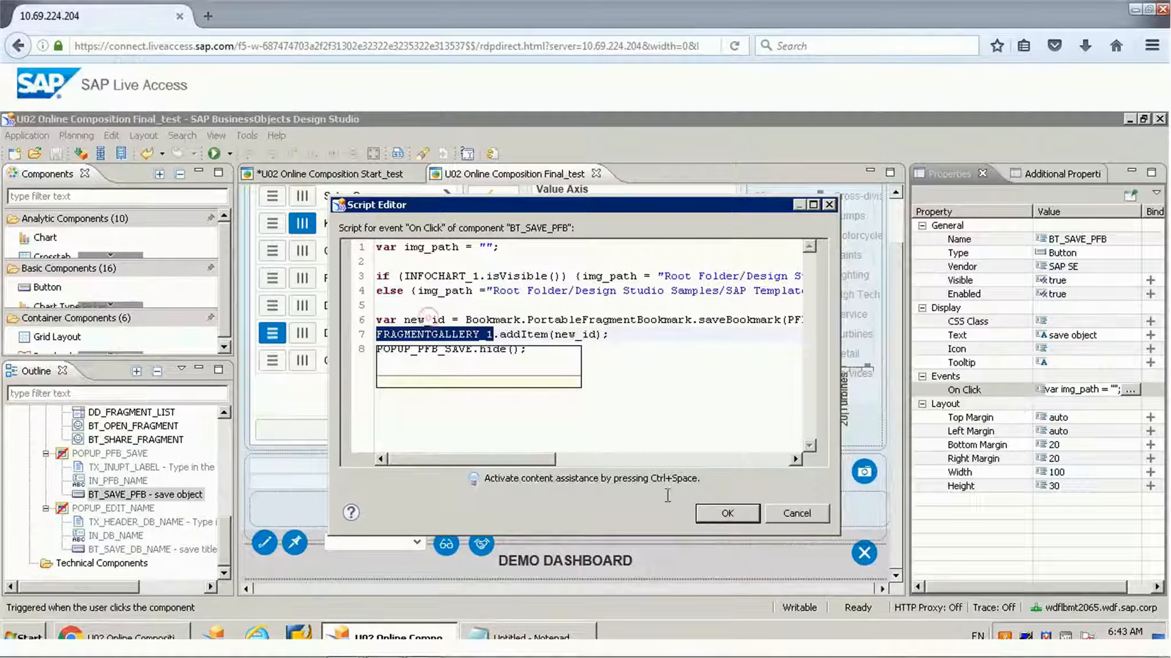
{"action": "double_click", "coordinate": [426, 320]}
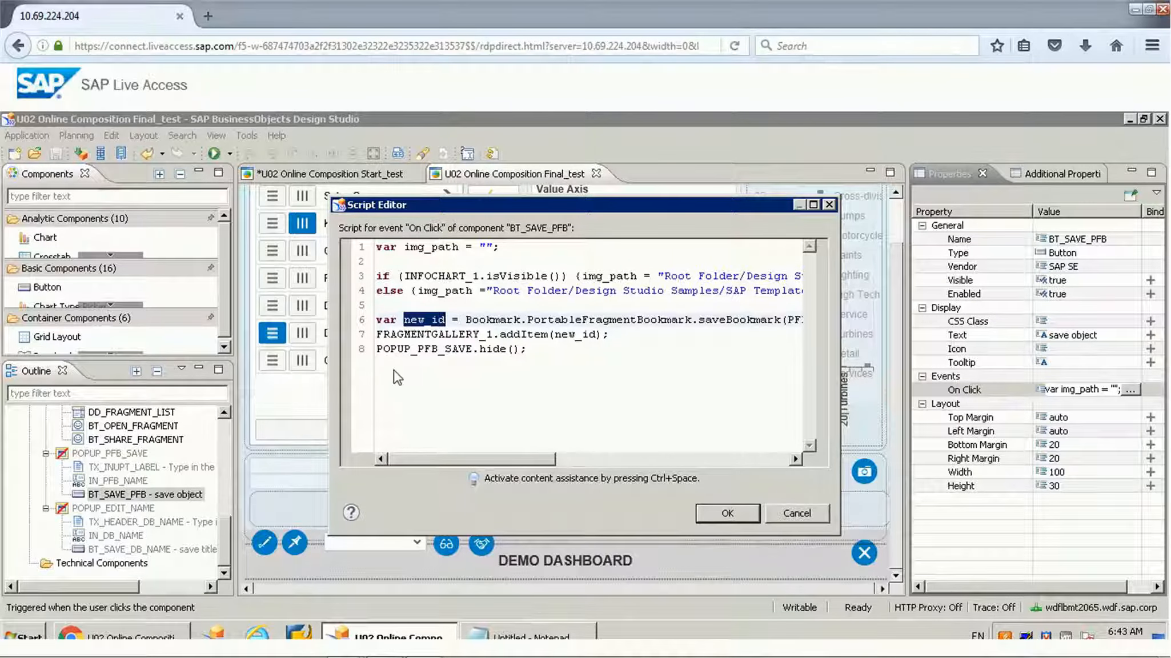
{"action": "double_click", "coordinate": [412, 350]}
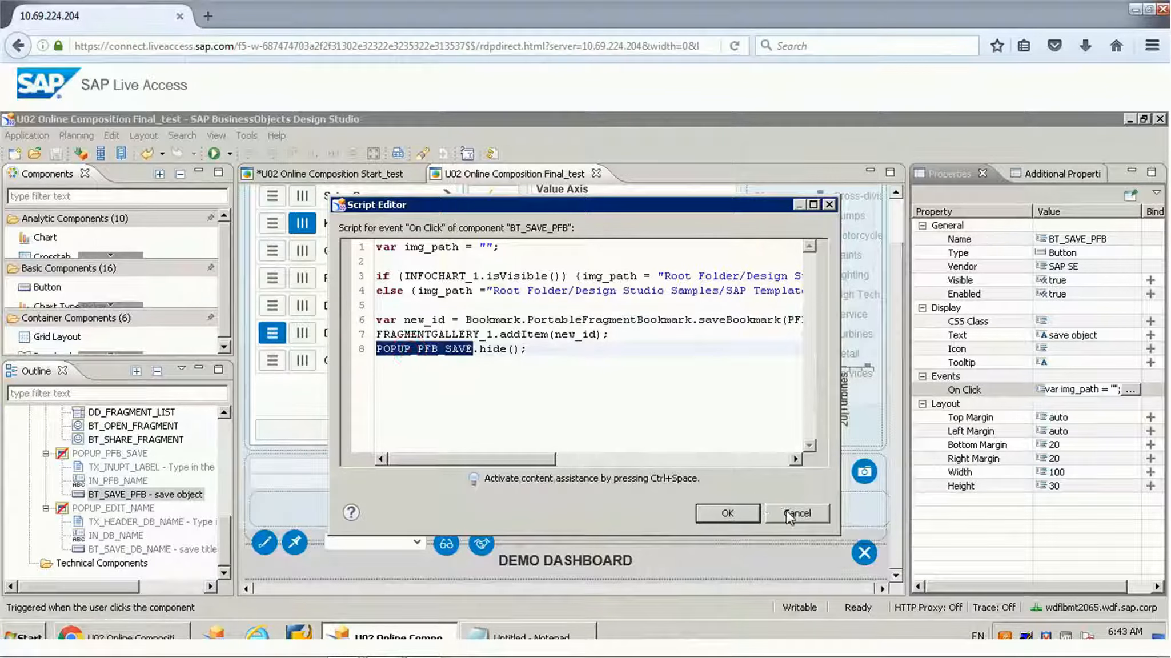
{"action": "left_click", "coordinate": [787, 514]}
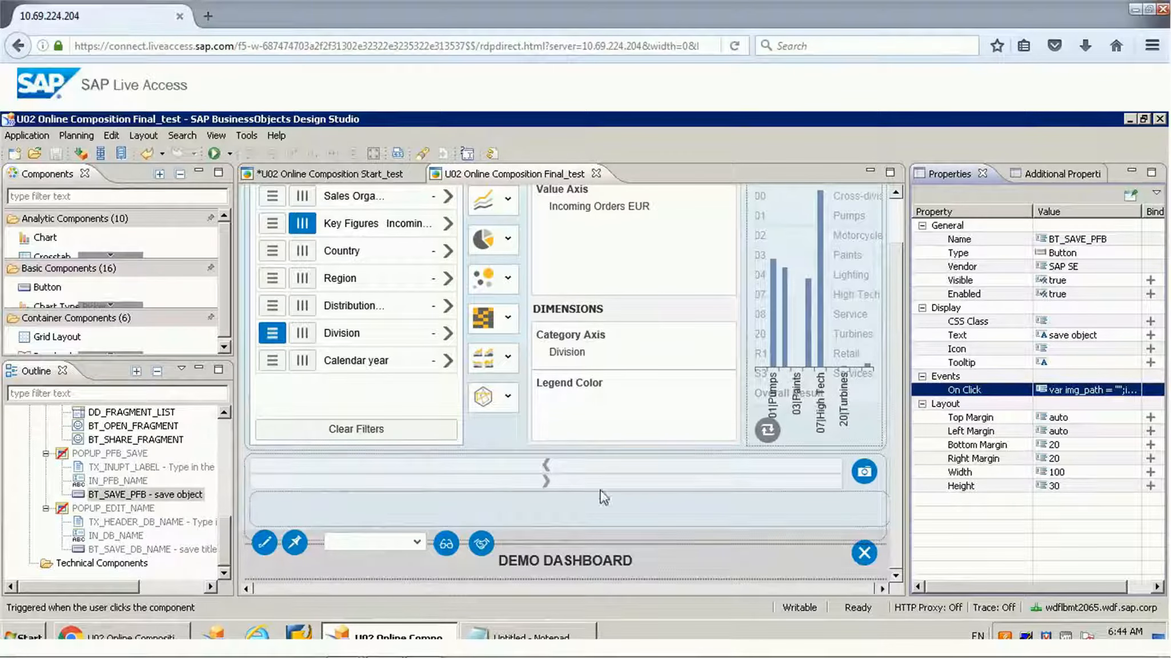
Step: Show the object naming popup in the running browser application, and inspect the fragment panel and camera icon in Design Studio
{"action": "left_click", "coordinate": [176, 636]}
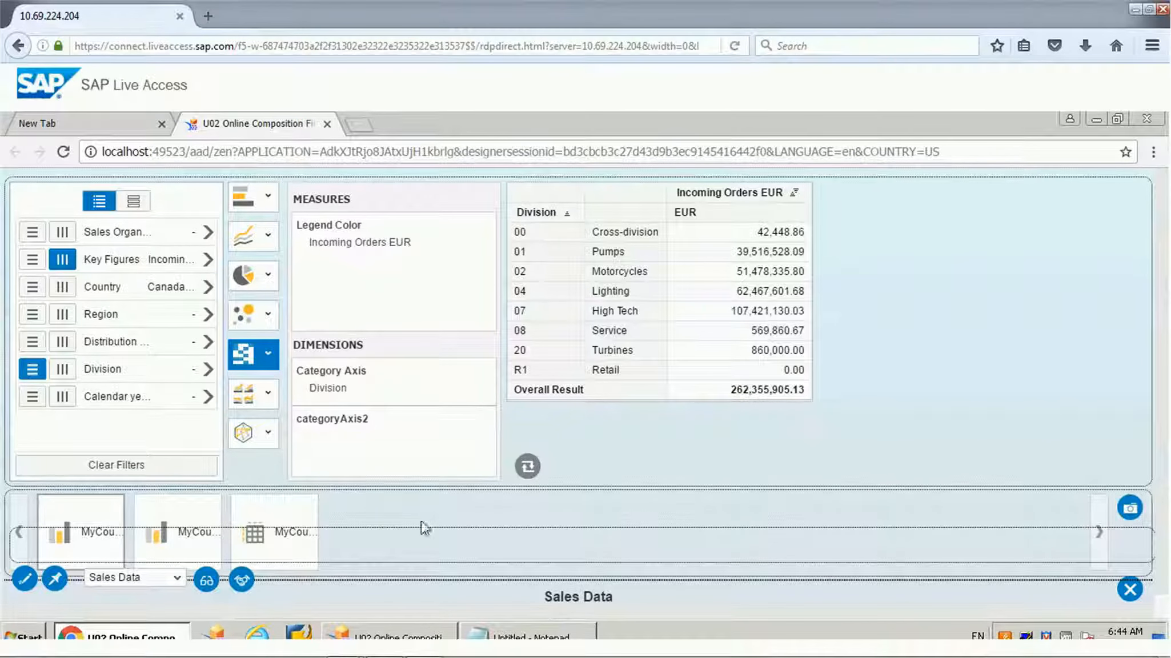
{"action": "left_click", "coordinate": [1131, 510]}
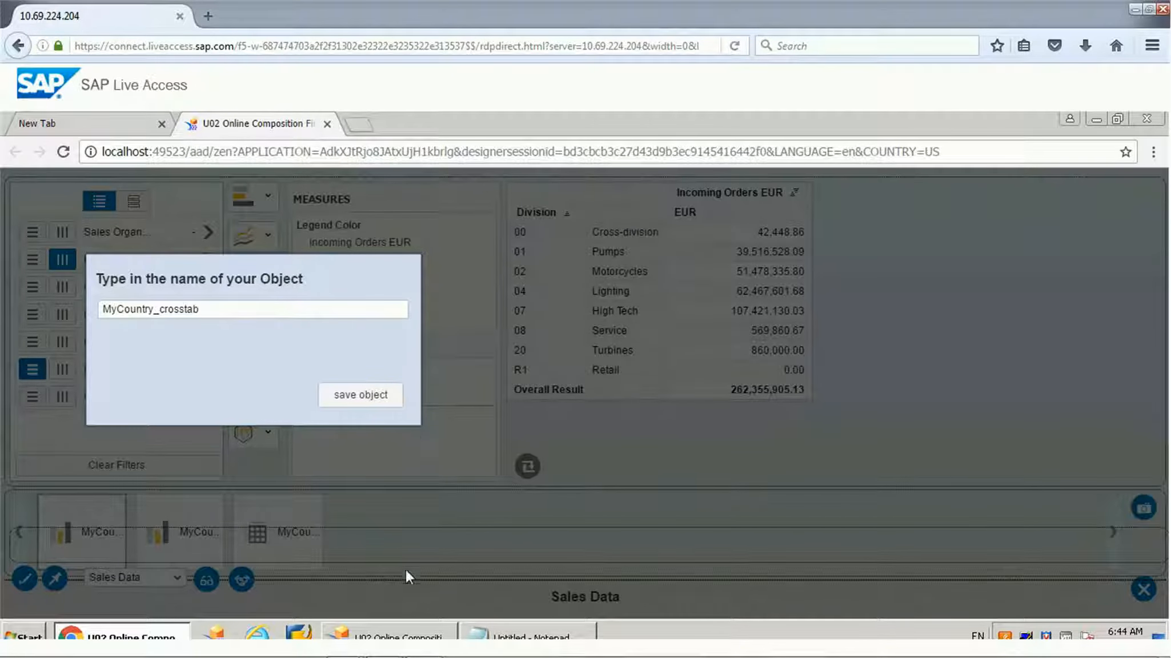
{"action": "left_click", "coordinate": [419, 635]}
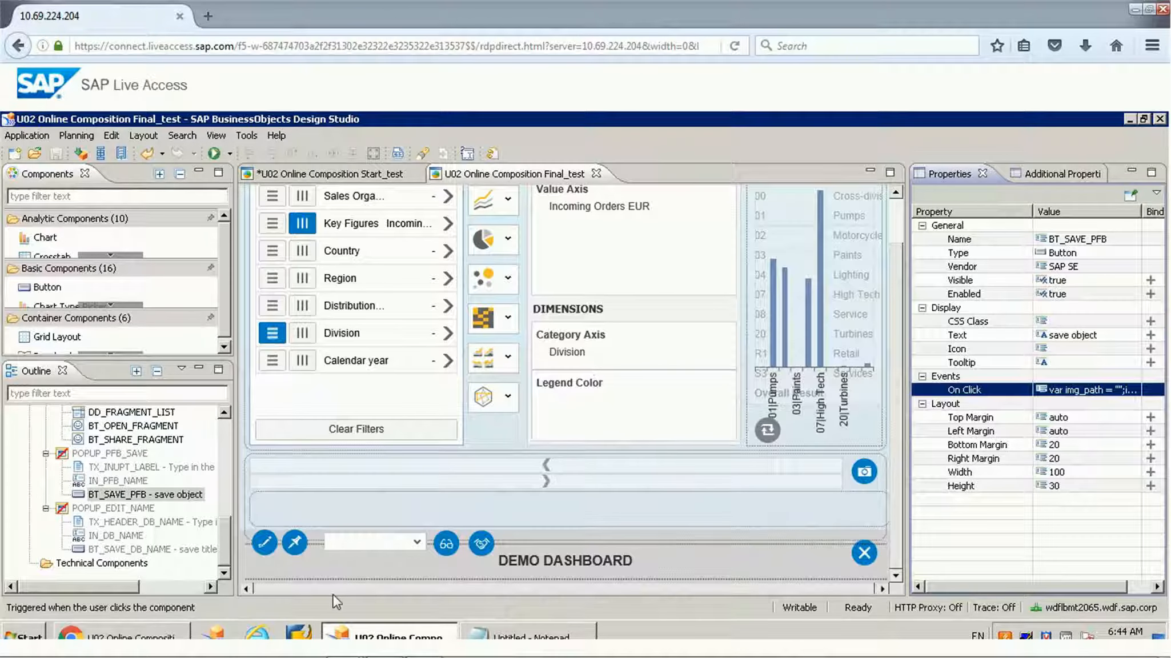
{"action": "left_click", "coordinate": [371, 509]}
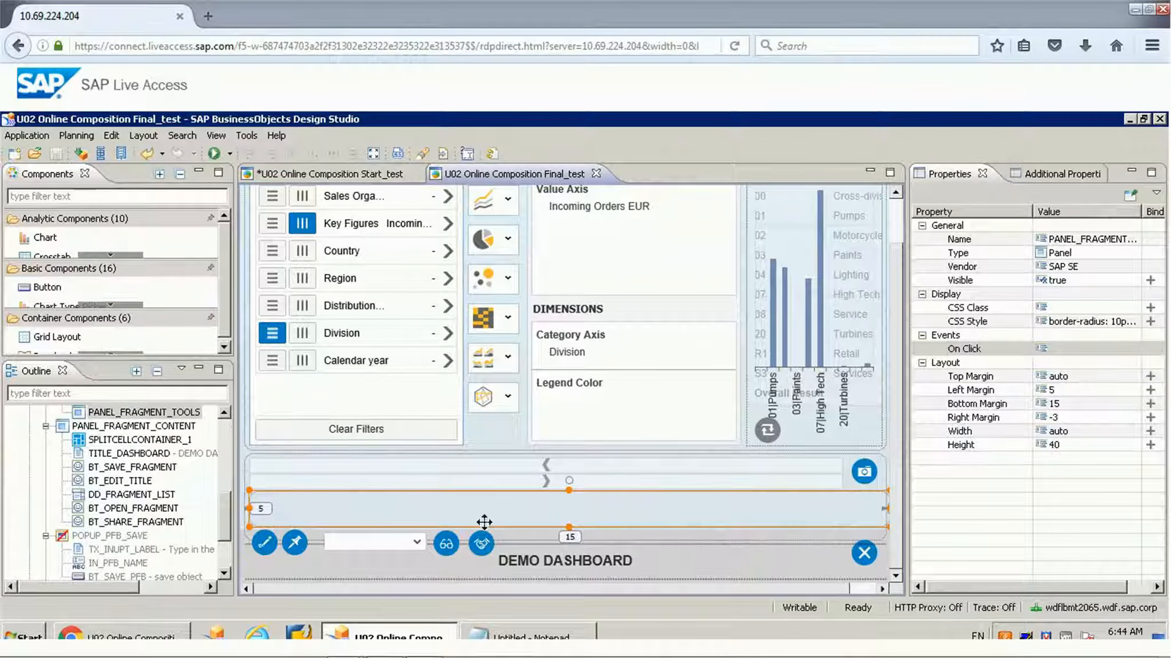
{"action": "left_click", "coordinate": [867, 477]}
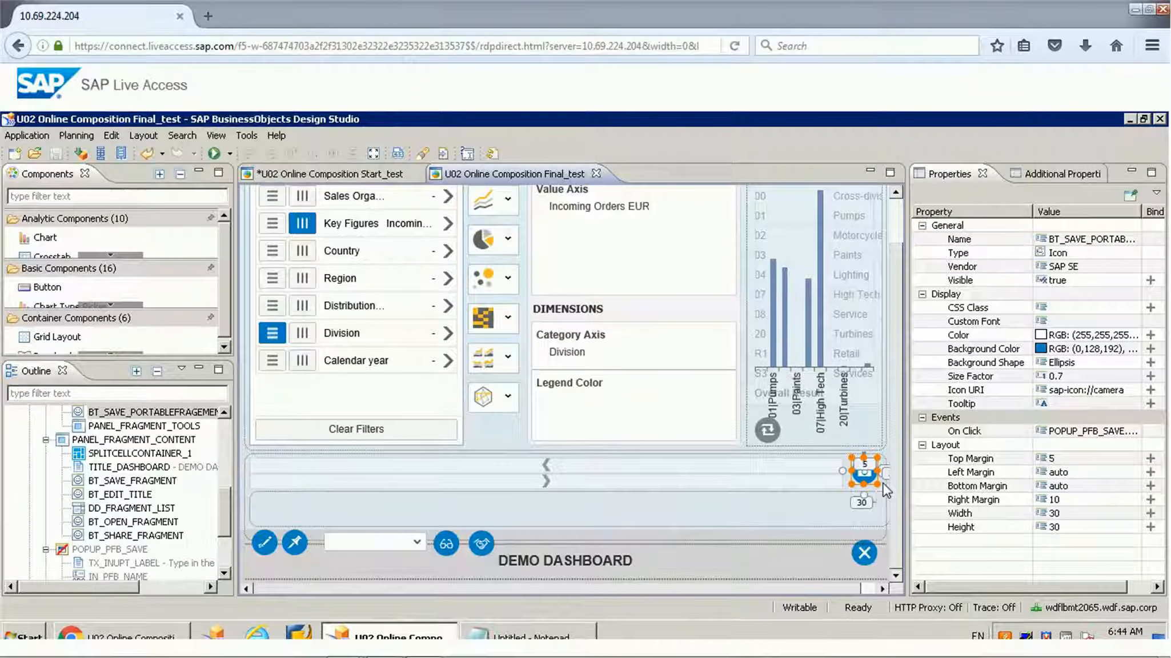
Step: Open the On Click script of the BT_EDIT_TITLE icon beside the dashboard title
{"action": "left_click", "coordinate": [266, 544]}
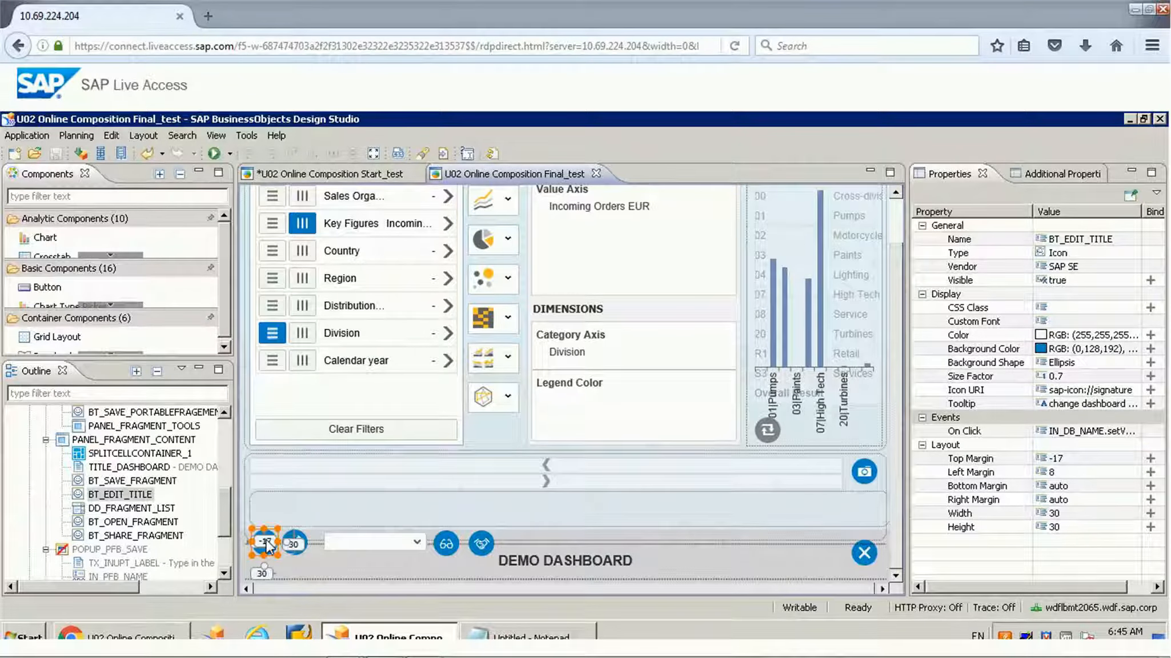
{"action": "left_click", "coordinate": [1092, 434]}
{"action": "left_click", "coordinate": [1130, 431]}
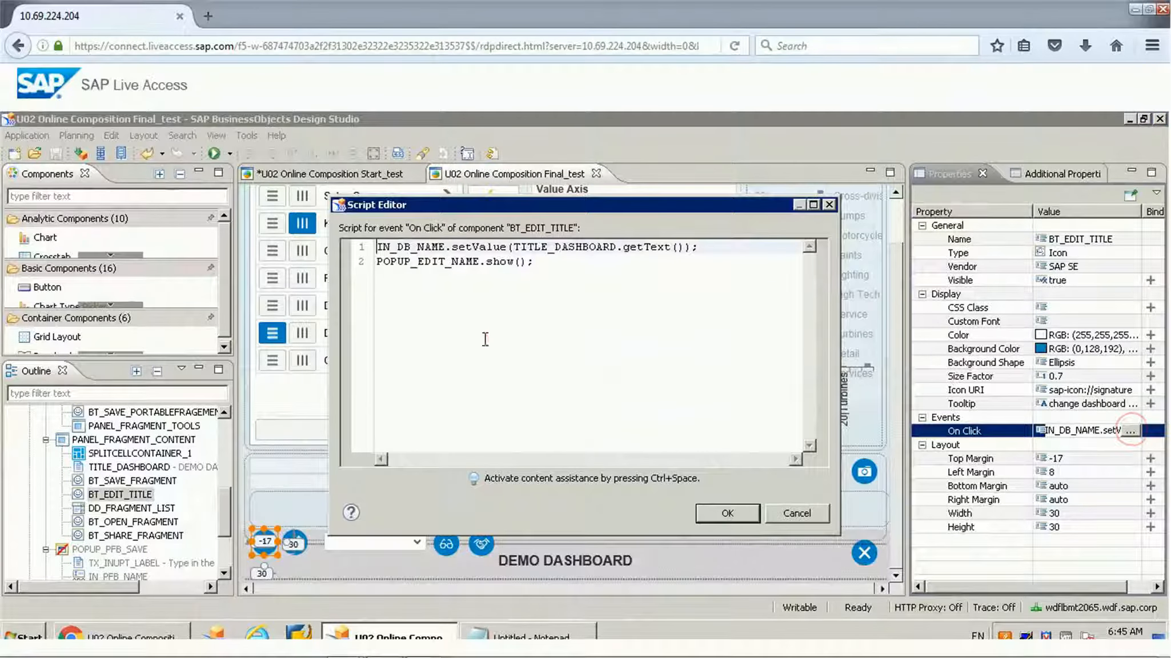
{"action": "left_click", "coordinate": [479, 337]}
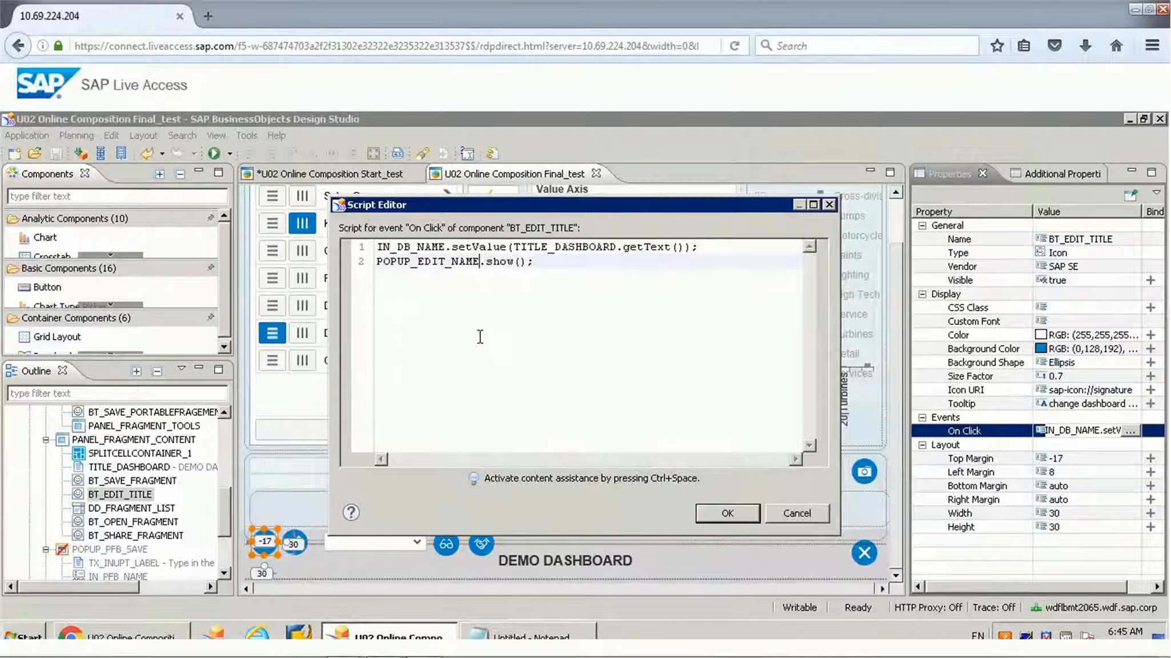
Step: Examine how IN_DB_NAME.setValue takes its text from TITLE_DASHBOARD.getText() on line 1, and close the script without changes
{"action": "double_click", "coordinate": [479, 247]}
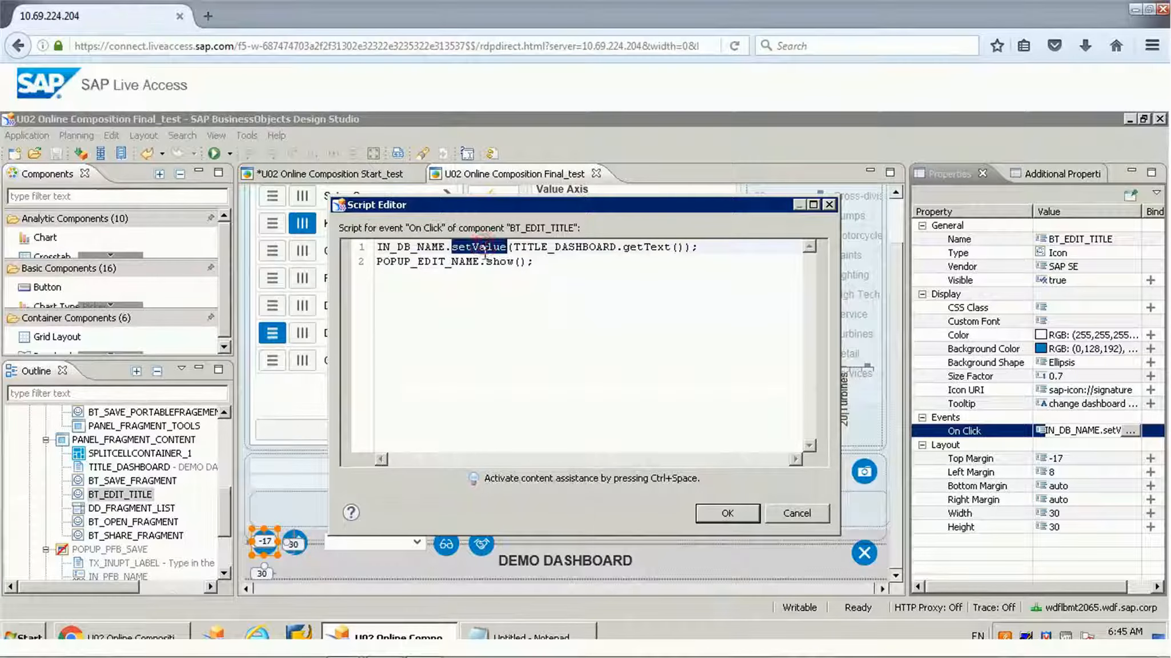
{"action": "left_click", "coordinate": [423, 258]}
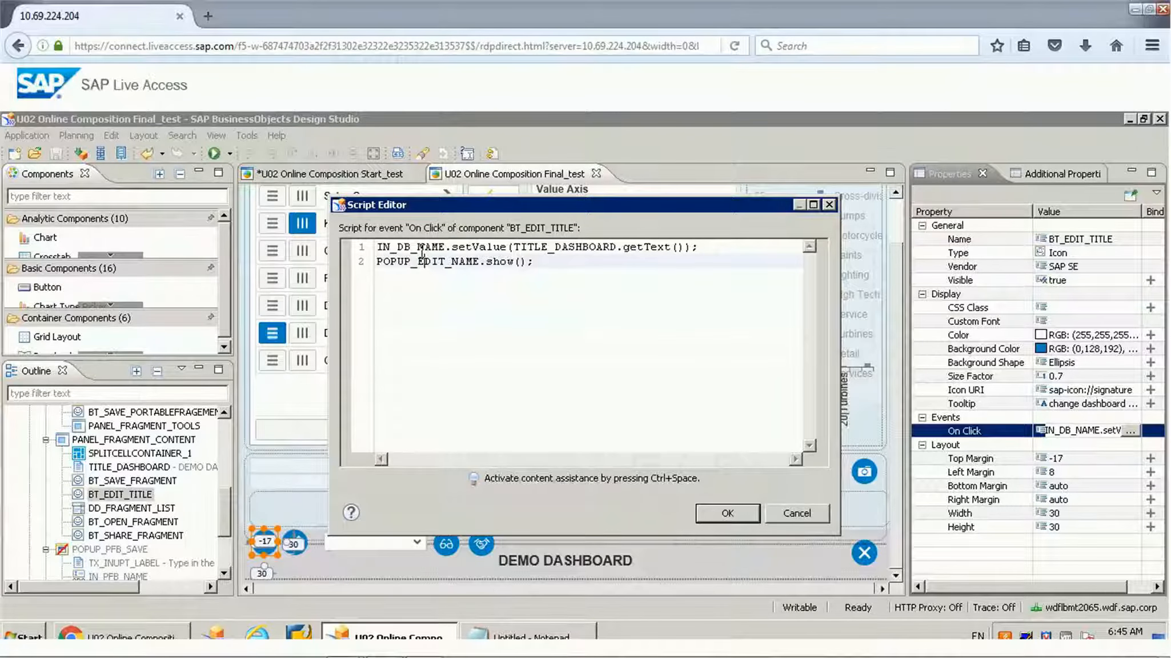
{"action": "mouse_move", "coordinate": [422, 252]}
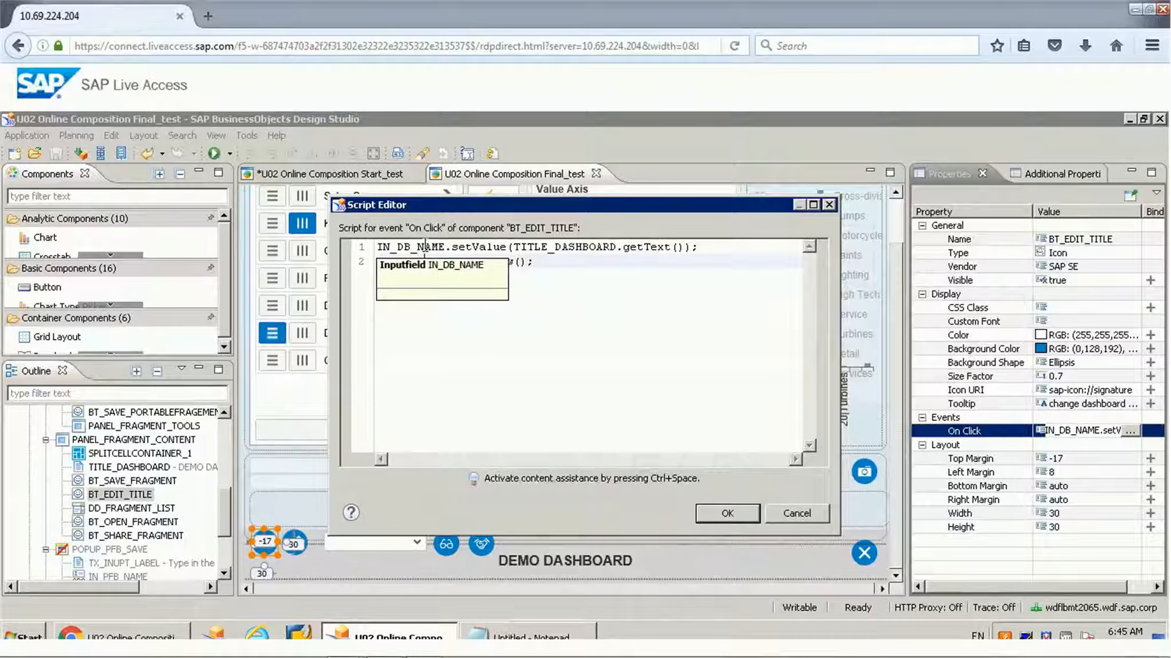
{"action": "left_click", "coordinate": [583, 249]}
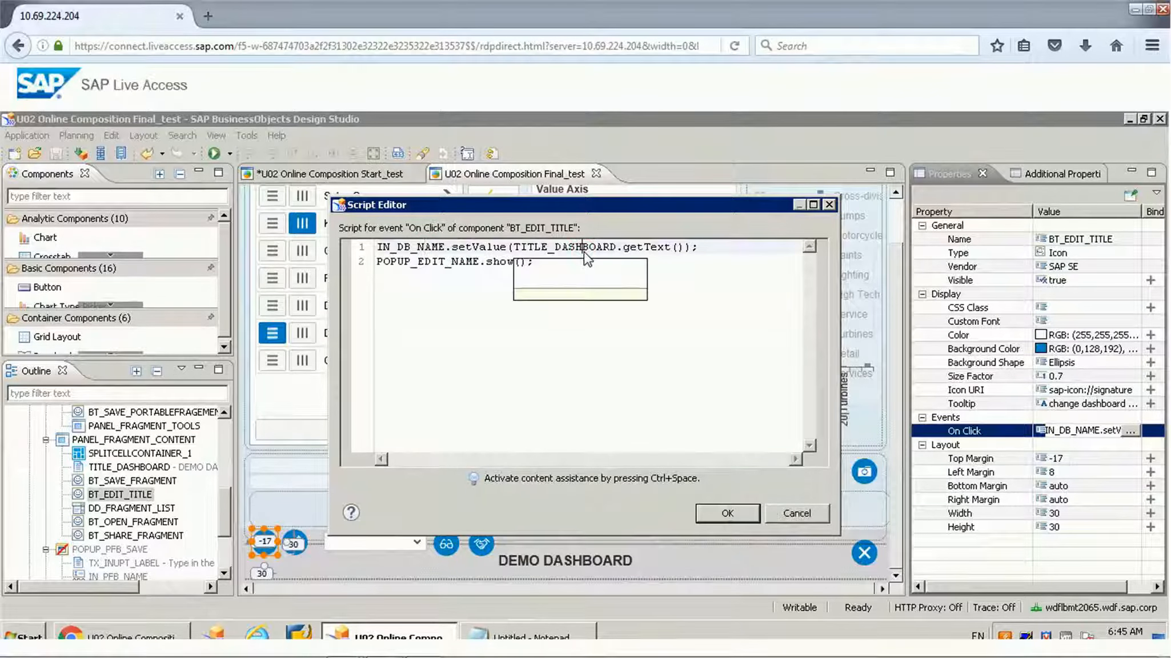
{"action": "double_click", "coordinate": [585, 249]}
{"action": "double_click", "coordinate": [660, 249]}
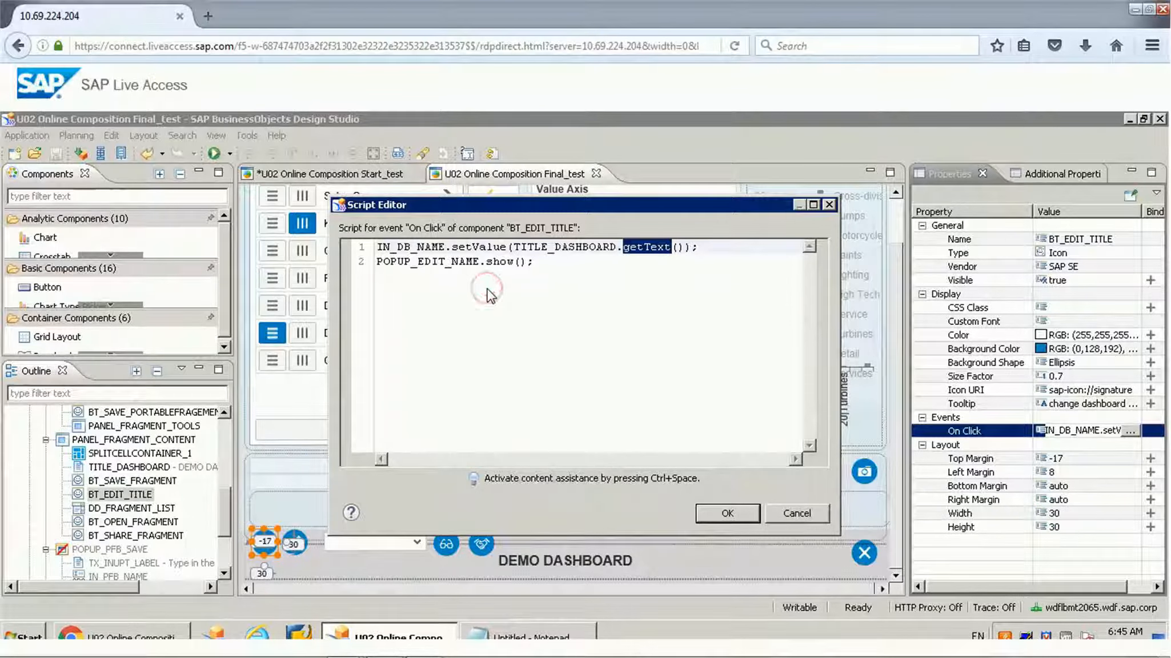
{"action": "left_click", "coordinate": [799, 513]}
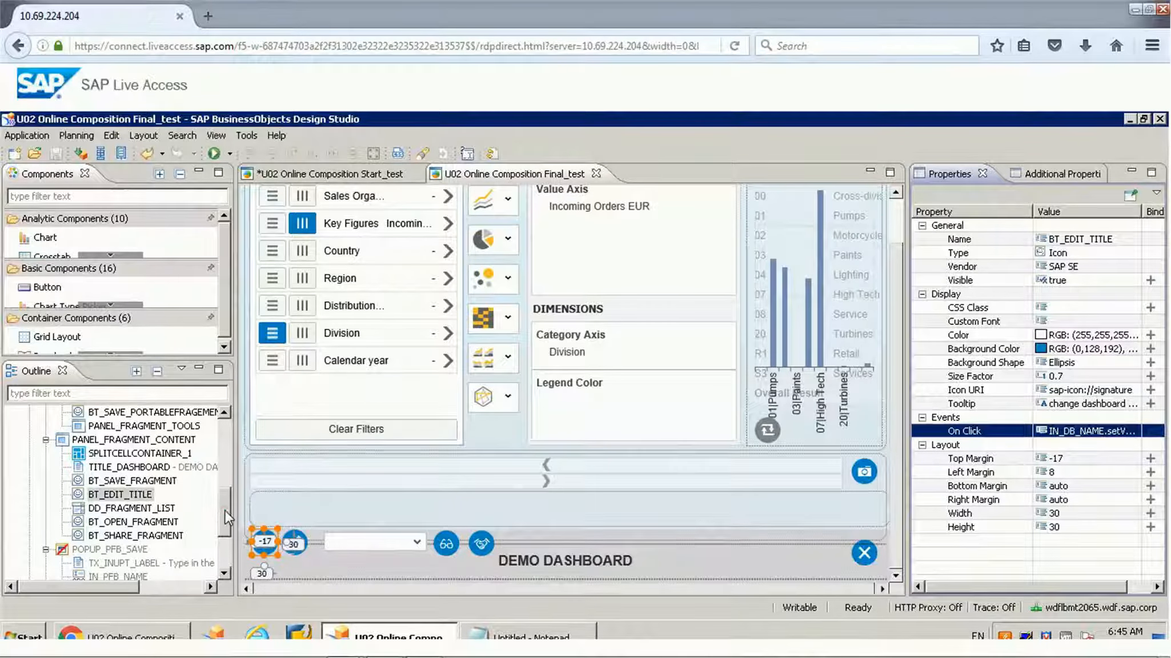
Step: Inspect the IN_DB_NAME input field under POPUP_EDIT_NAME and open the On Click script of the BT_SAVE_DB_NAME button
{"action": "left_click_drag", "start_coordinate": [225, 510], "coordinate": [223, 533]}
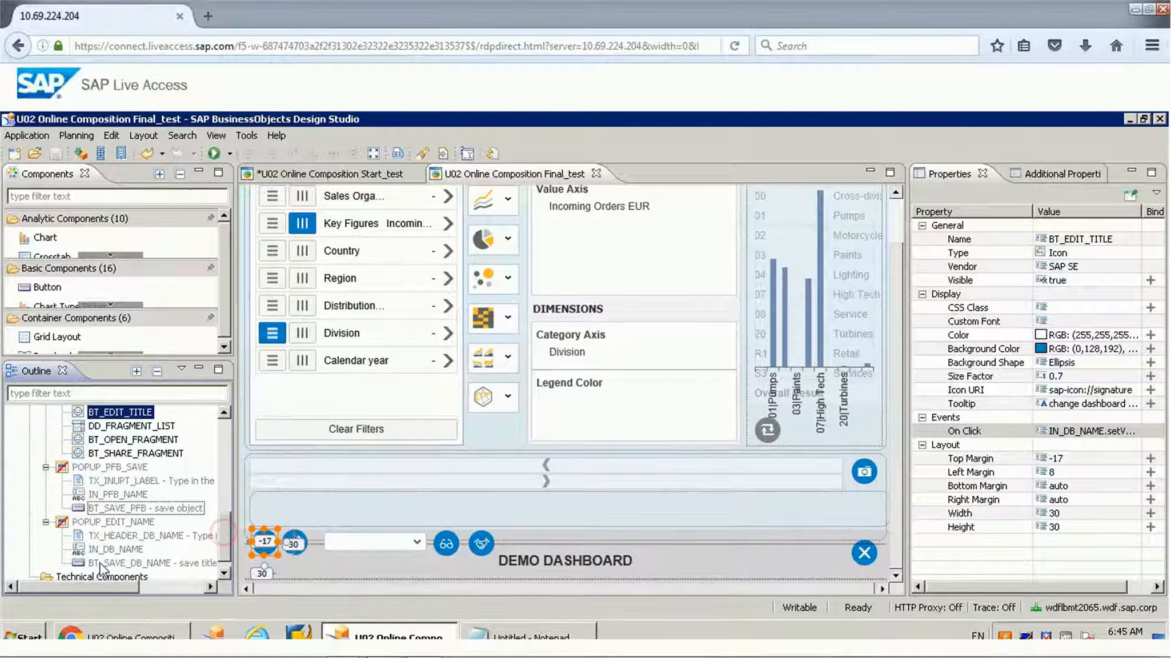
{"action": "left_click", "coordinate": [109, 550]}
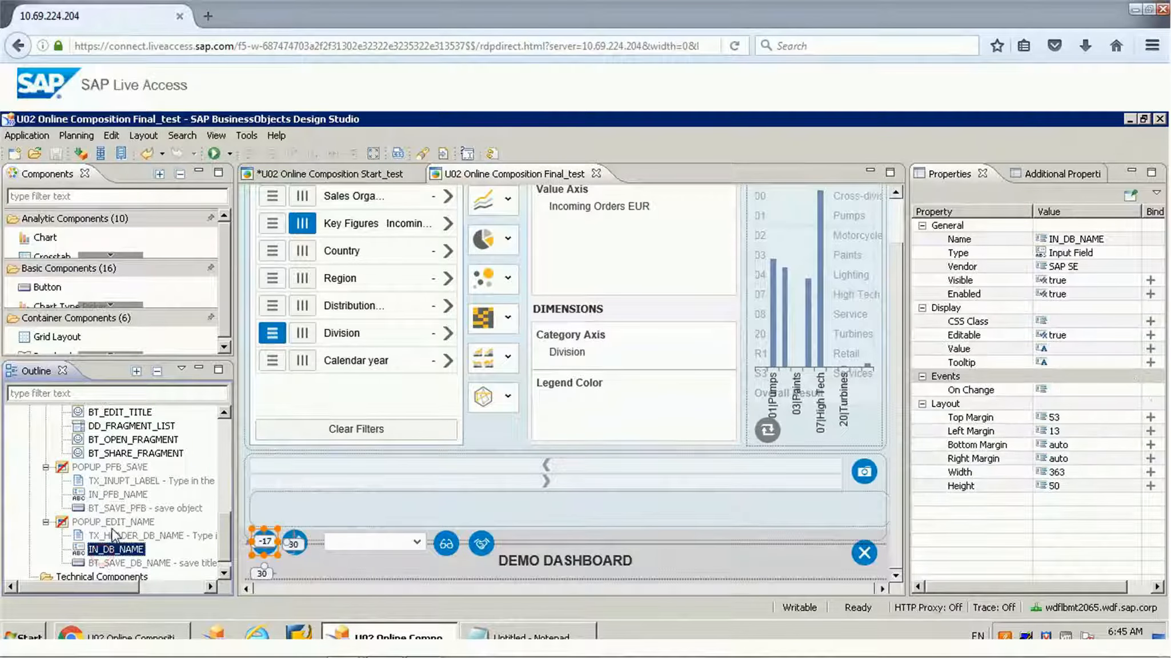
{"action": "left_click", "coordinate": [113, 563]}
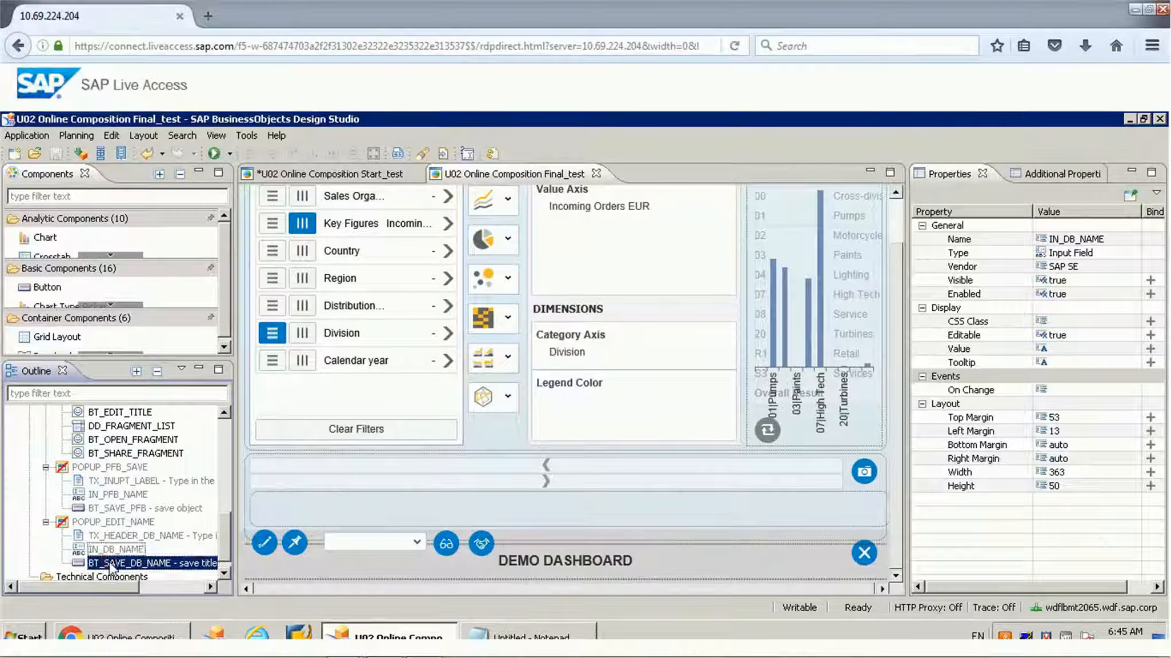
{"action": "left_click", "coordinate": [1091, 390]}
{"action": "left_click", "coordinate": [1131, 389]}
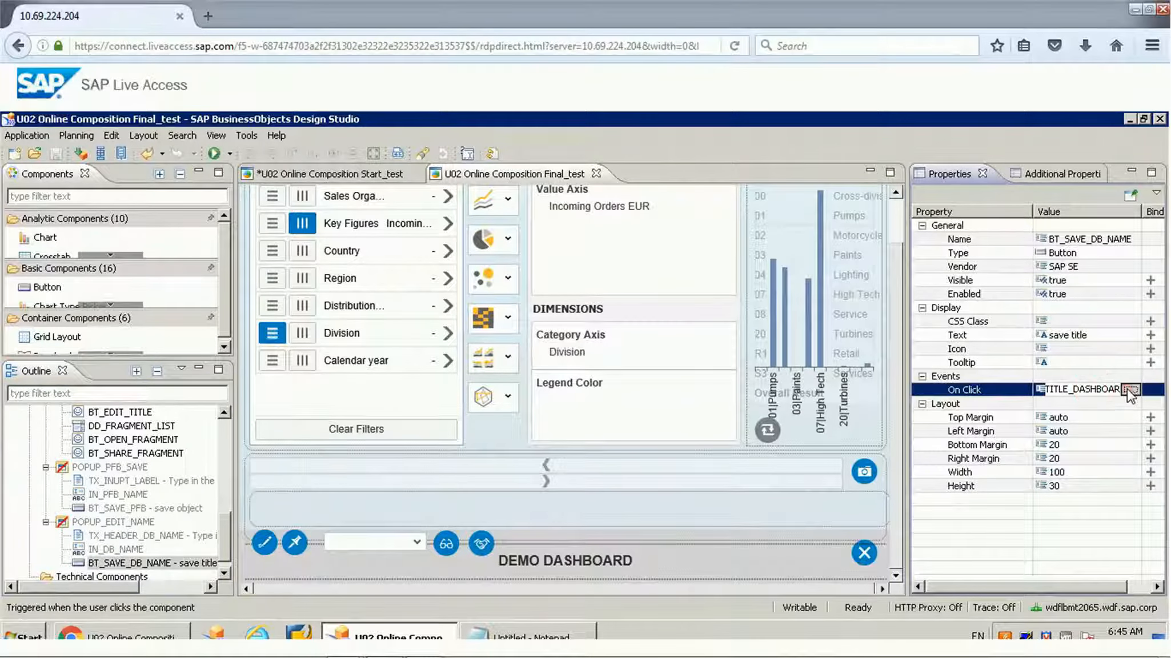
Step: Examine the TITLE_DASHBOARD.setText call with IN_DB_NAME.getValue() as its argument, and close the script without changes
{"action": "double_click", "coordinate": [523, 248]}
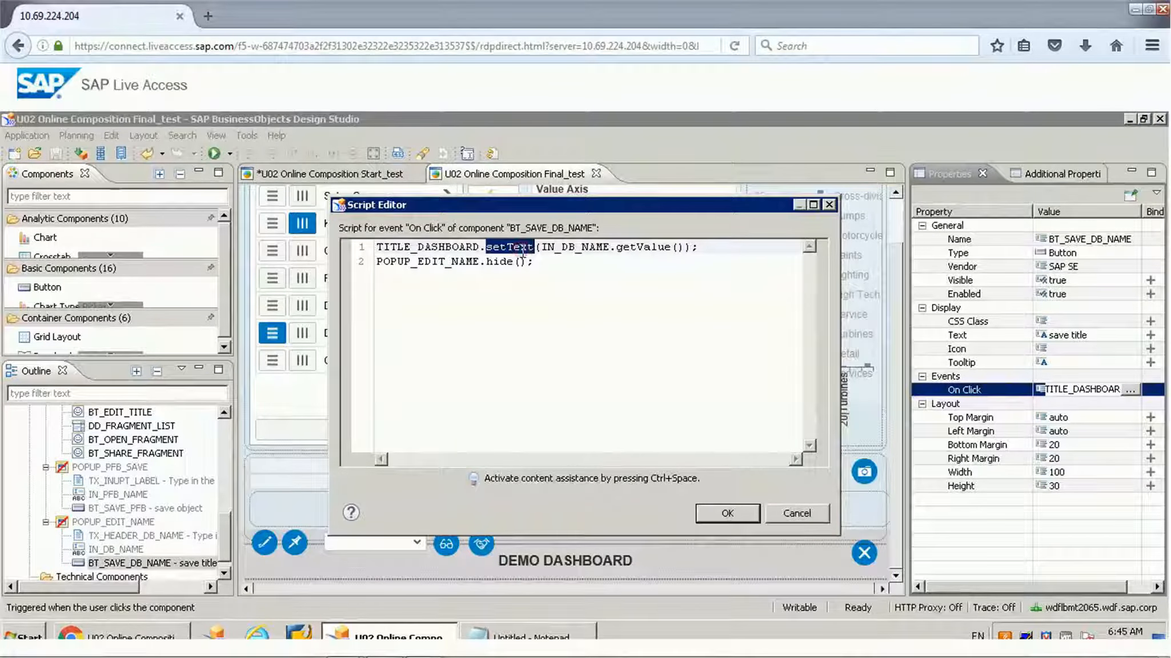
{"action": "double_click", "coordinate": [578, 247]}
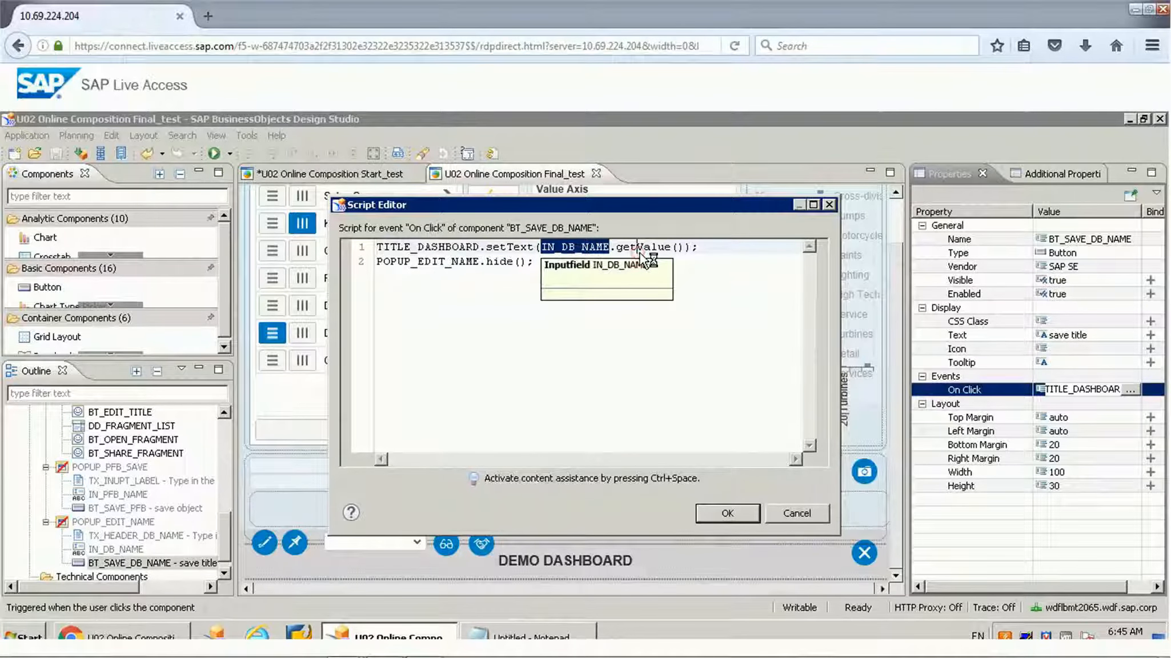
{"action": "left_click", "coordinate": [637, 249]}
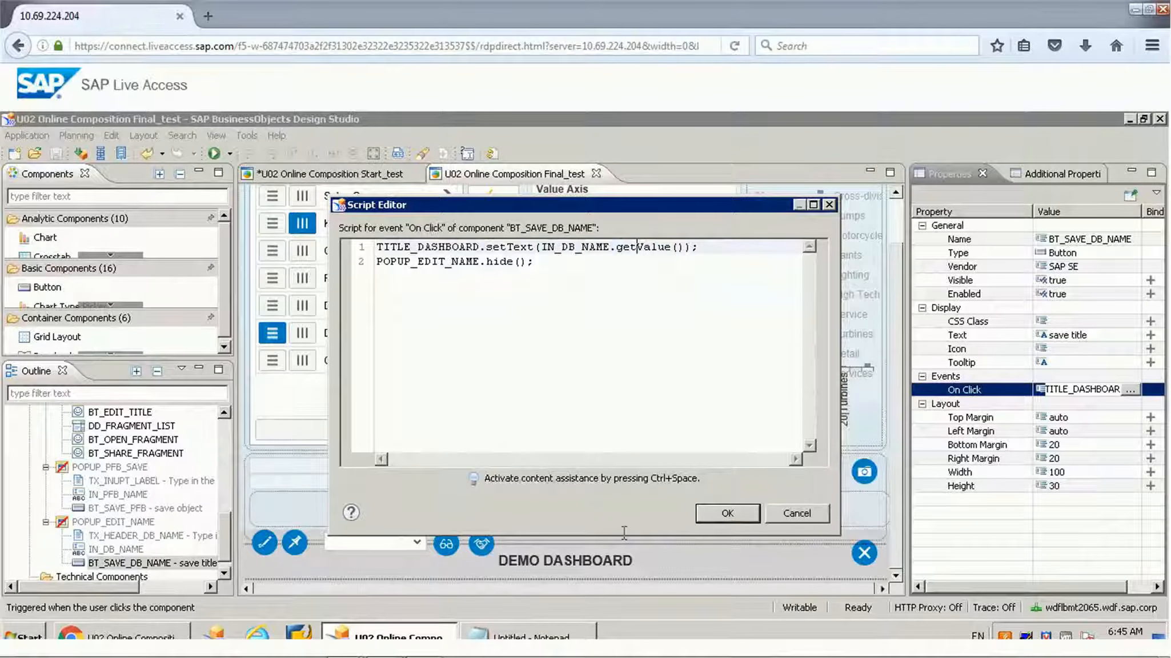
{"action": "left_click", "coordinate": [803, 514]}
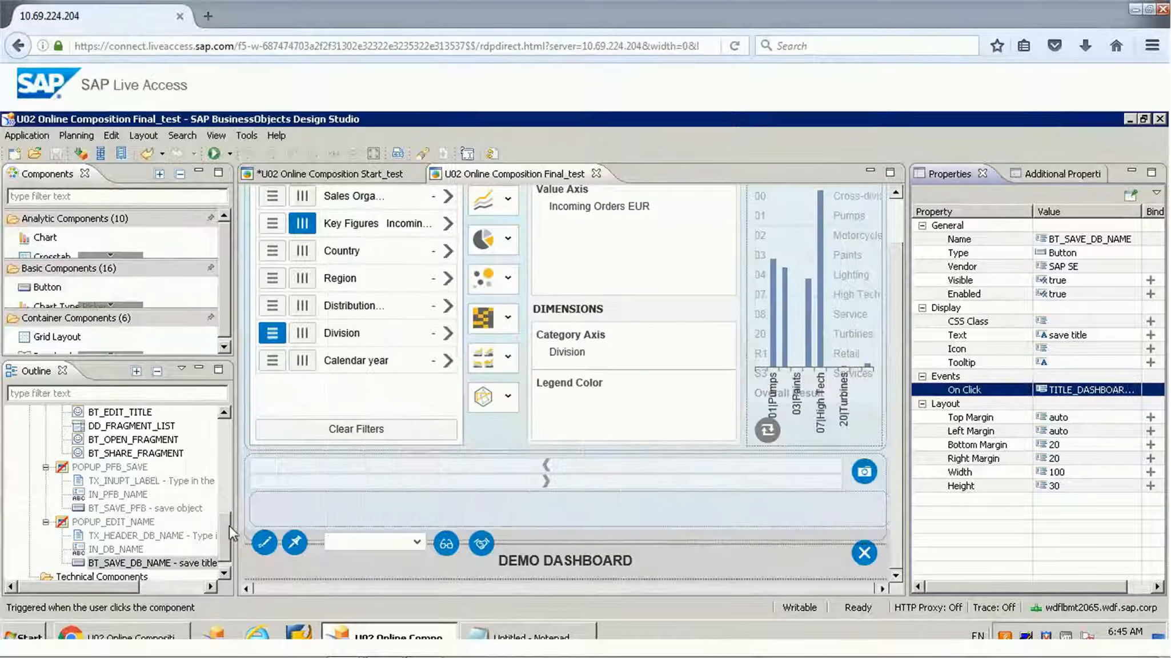
Step: Open the On Click script of the BT_SAVE_FRAGMENT pushpin icon and examine its Bookmark.FragmentBookmark.saveBookmark call
{"action": "left_click", "coordinate": [294, 543]}
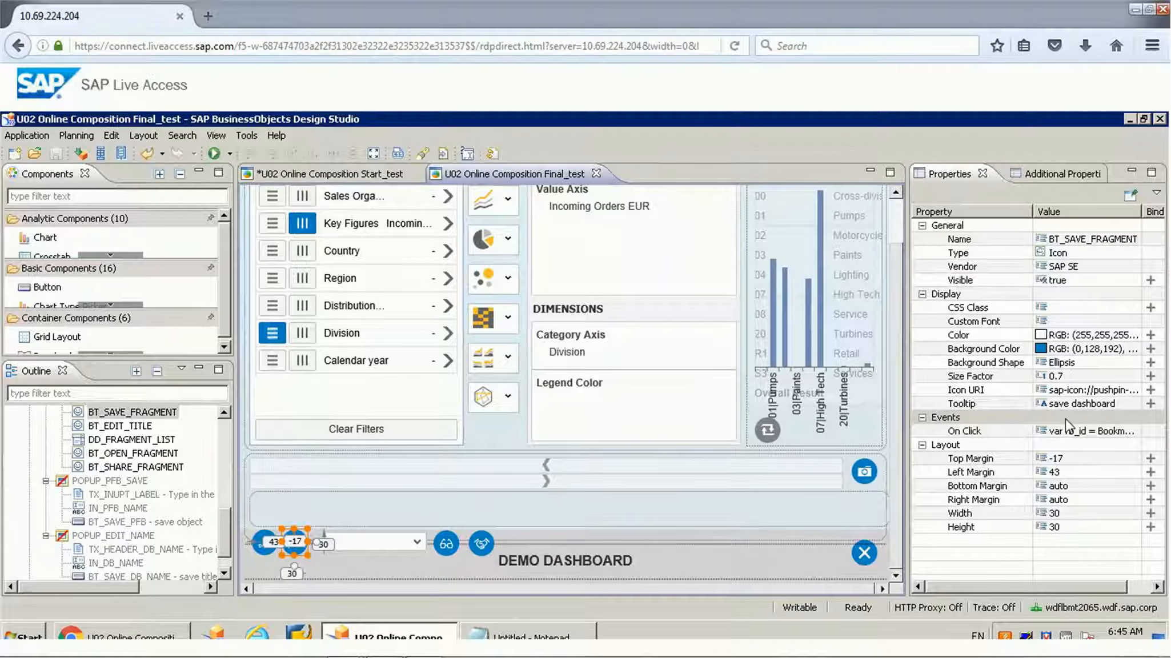
{"action": "left_click", "coordinate": [1083, 434]}
{"action": "left_click", "coordinate": [1131, 431]}
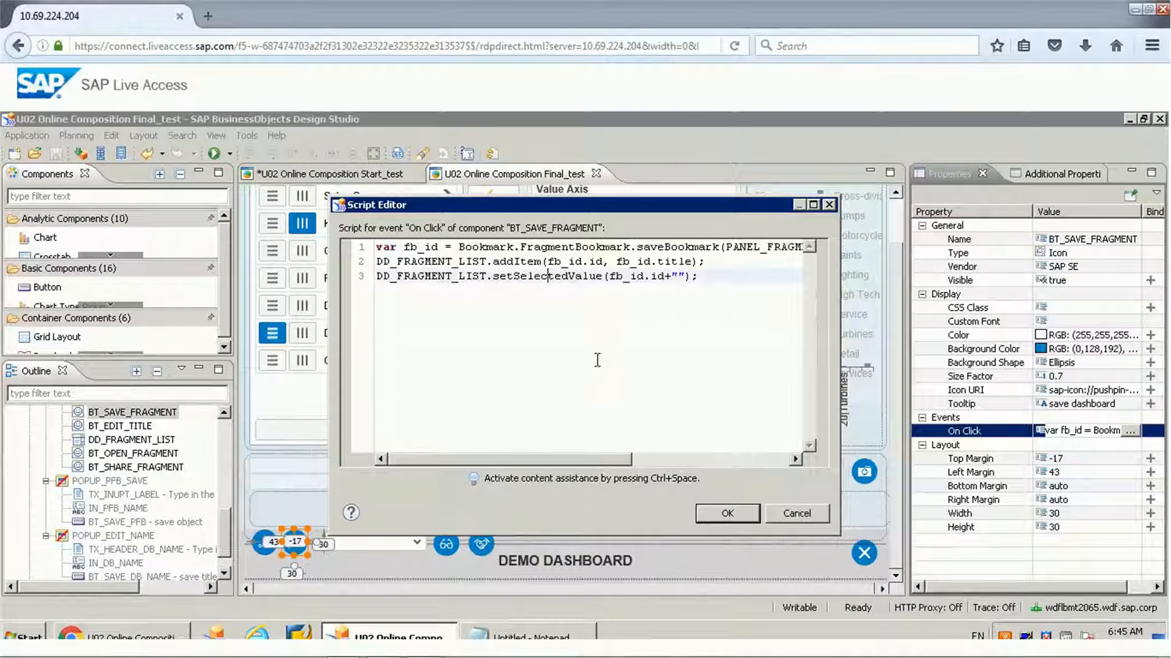
{"action": "double_click", "coordinate": [678, 247]}
Step: Examine the saveBookmark arguments PANEL_FRAGMENT_CONTENT and TITLE_DASHBOARD.getText(), and go to the start of the DD_FRAGMENT_LIST.addItem line
{"action": "left_click_drag", "start_coordinate": [610, 456], "coordinate": [672, 455]}
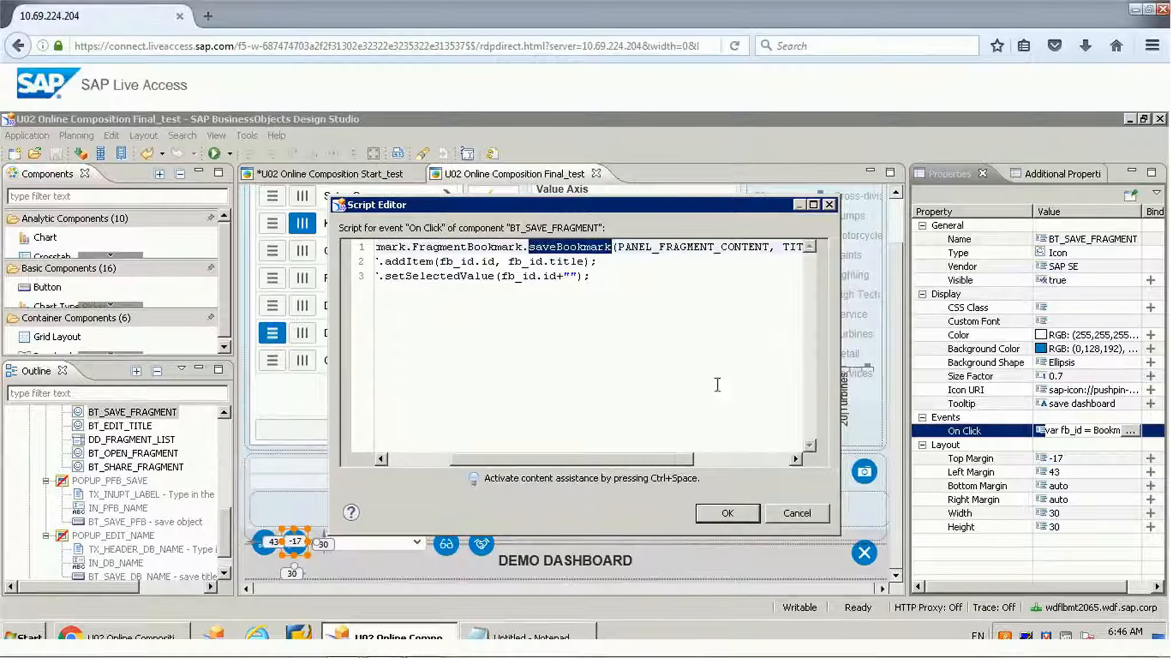
{"action": "left_click", "coordinate": [760, 460]}
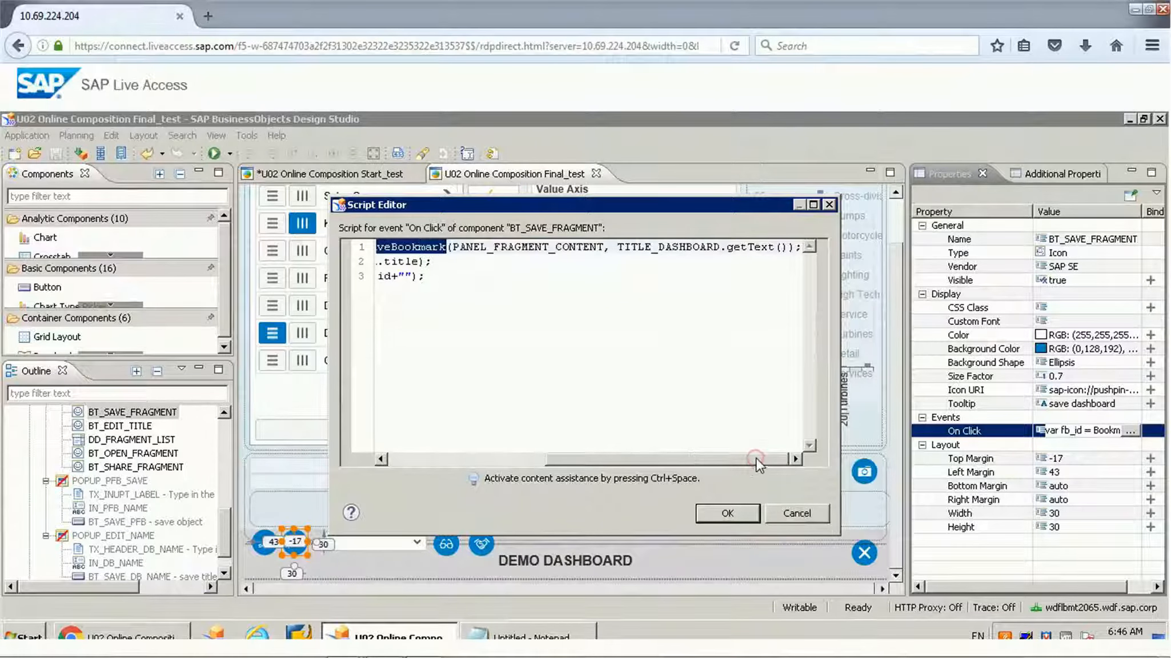
{"action": "double_click", "coordinate": [510, 250]}
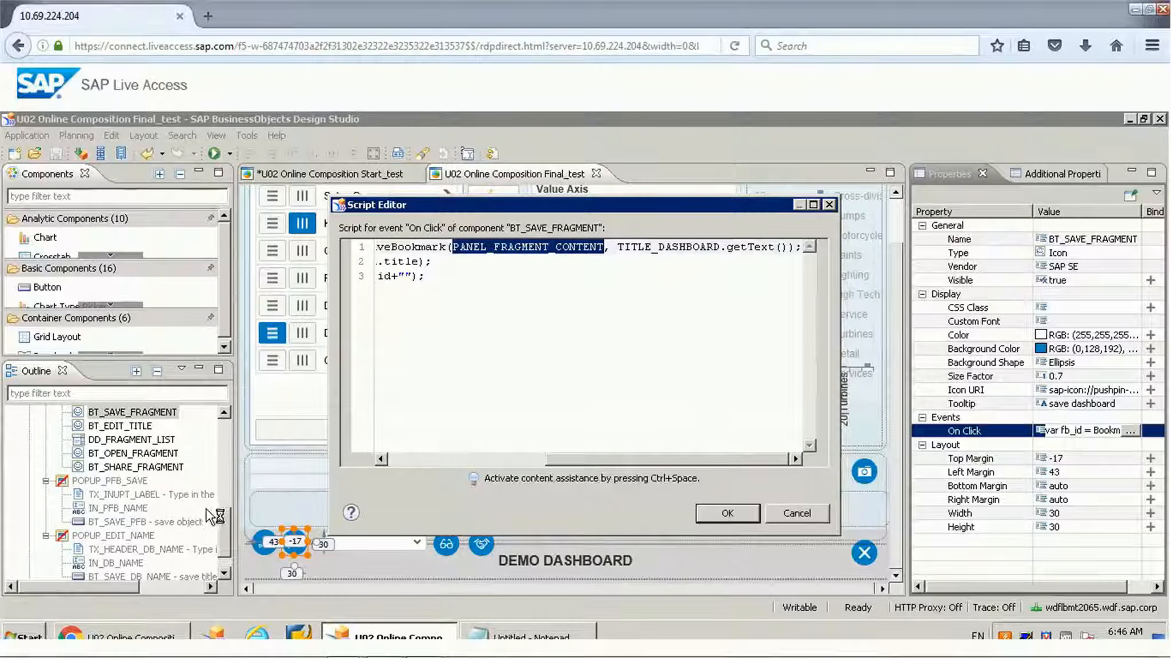
{"action": "double_click", "coordinate": [649, 248]}
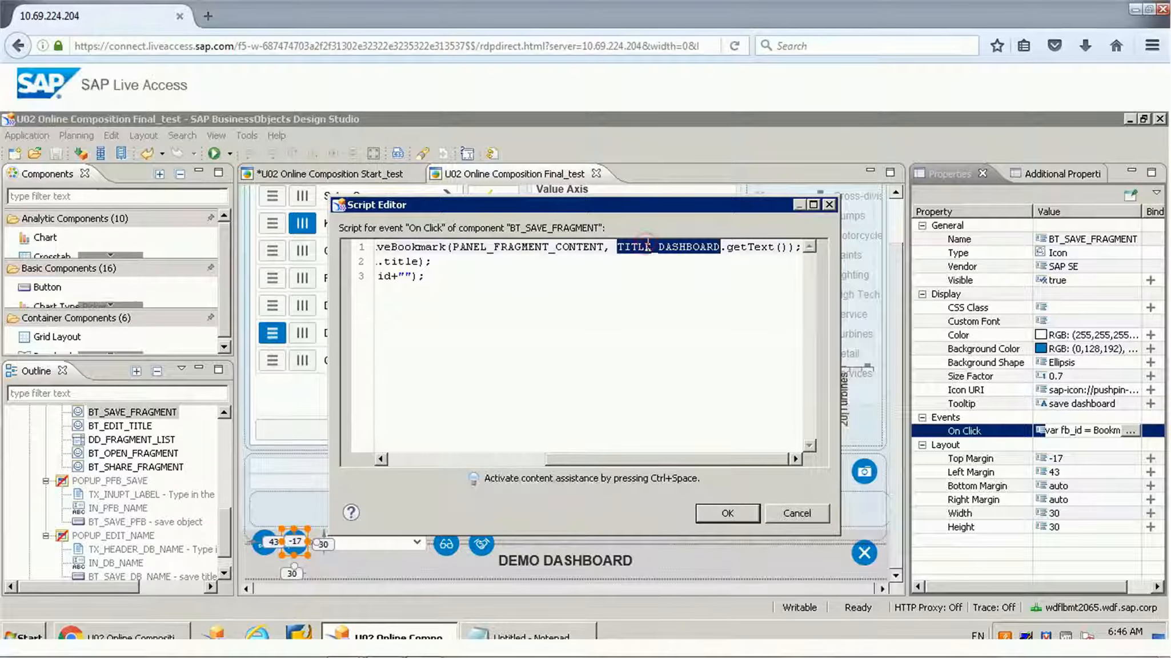
{"action": "left_click", "coordinate": [747, 246]}
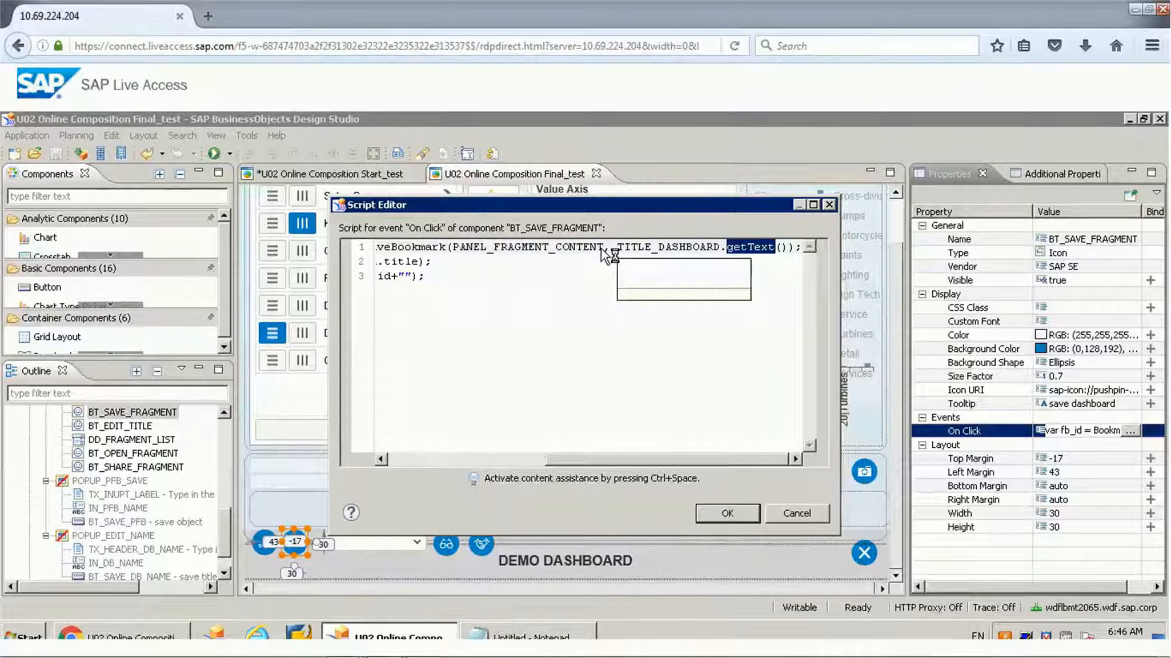
{"action": "left_click", "coordinate": [461, 261]}
{"action": "key", "text": "Home"}
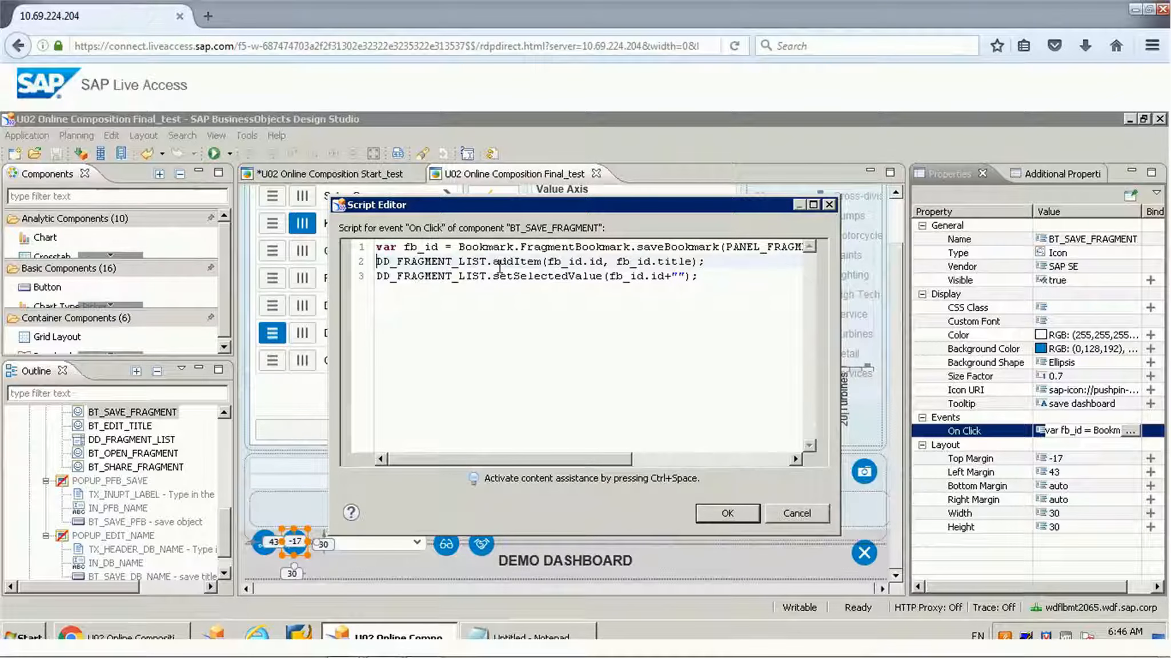
Step: Examine the DD_FRAGMENT_LIST reference in the addItem line and the setSelectedValue line, and close the script without changes
{"action": "double_click", "coordinate": [423, 262]}
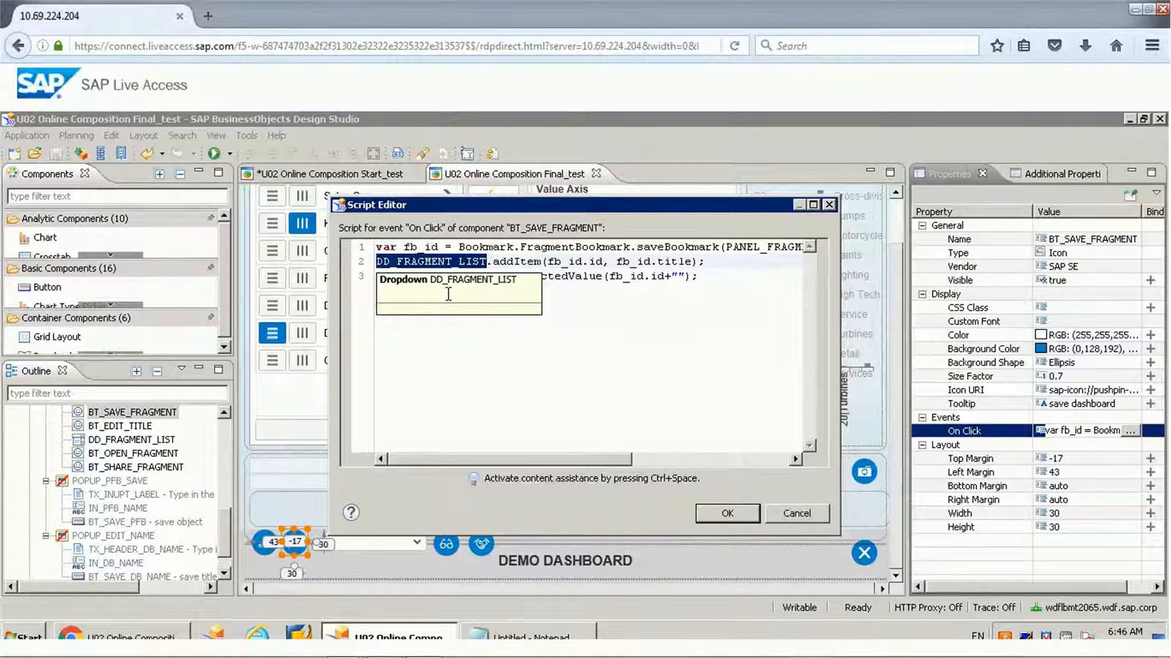
{"action": "left_click", "coordinate": [624, 280]}
{"action": "left_click", "coordinate": [794, 515]}
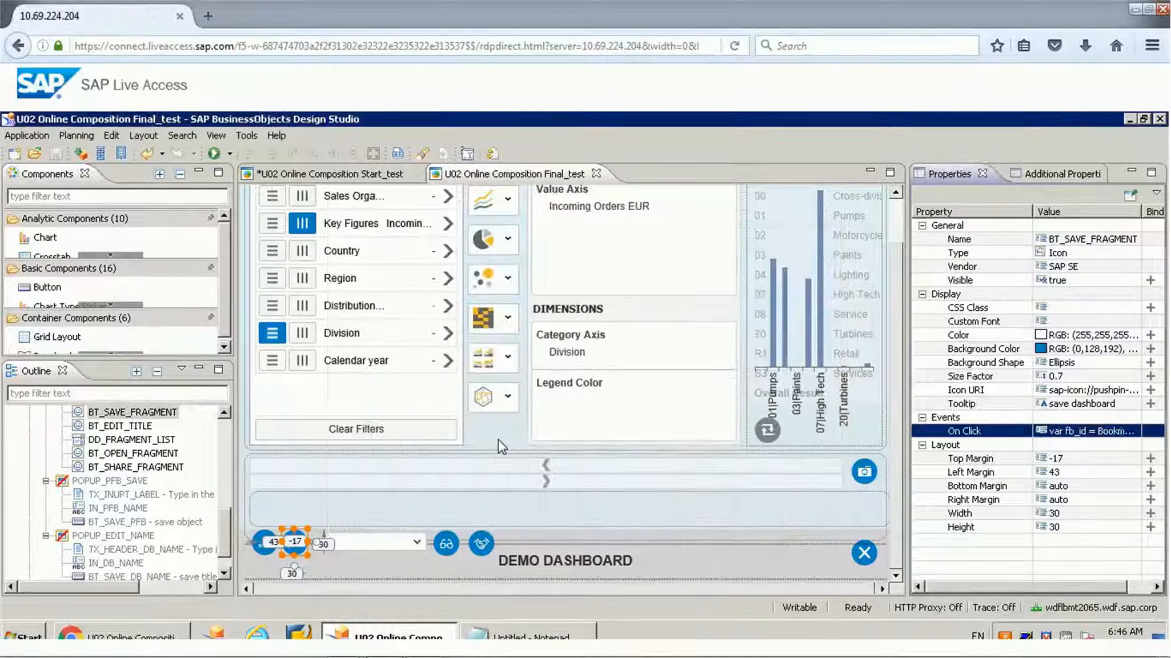
Step: Open the On Click script of the BT_OPEN_FRAGMENT icon beside the fragment dropdown
{"action": "left_click", "coordinate": [448, 548]}
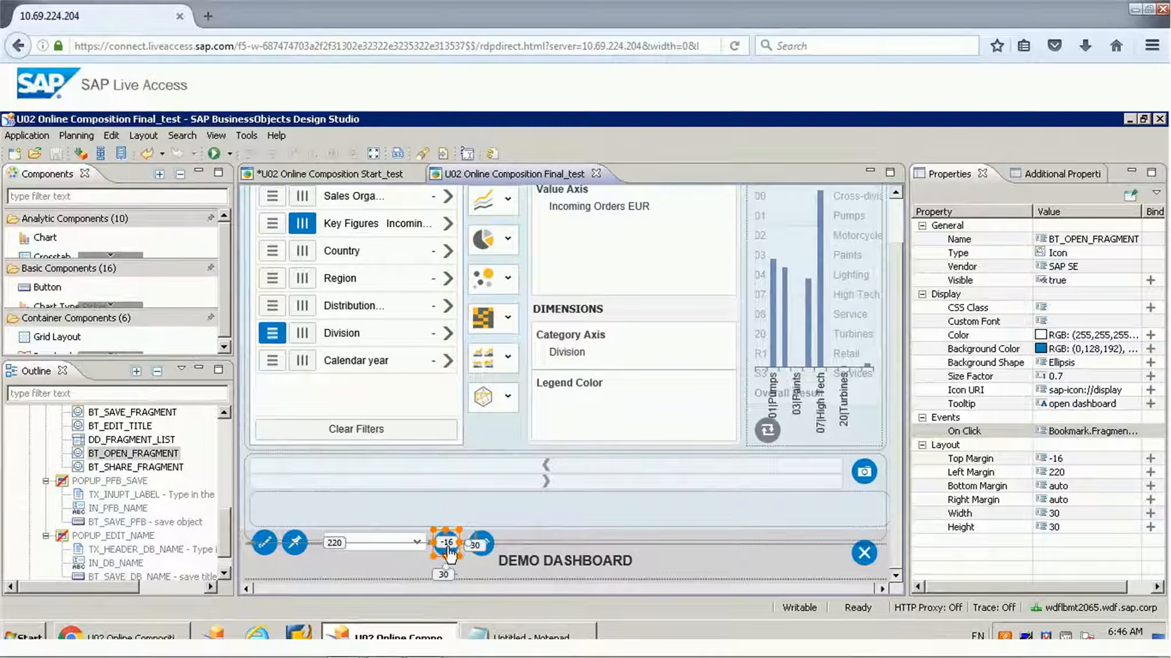
{"action": "left_click", "coordinate": [1094, 429]}
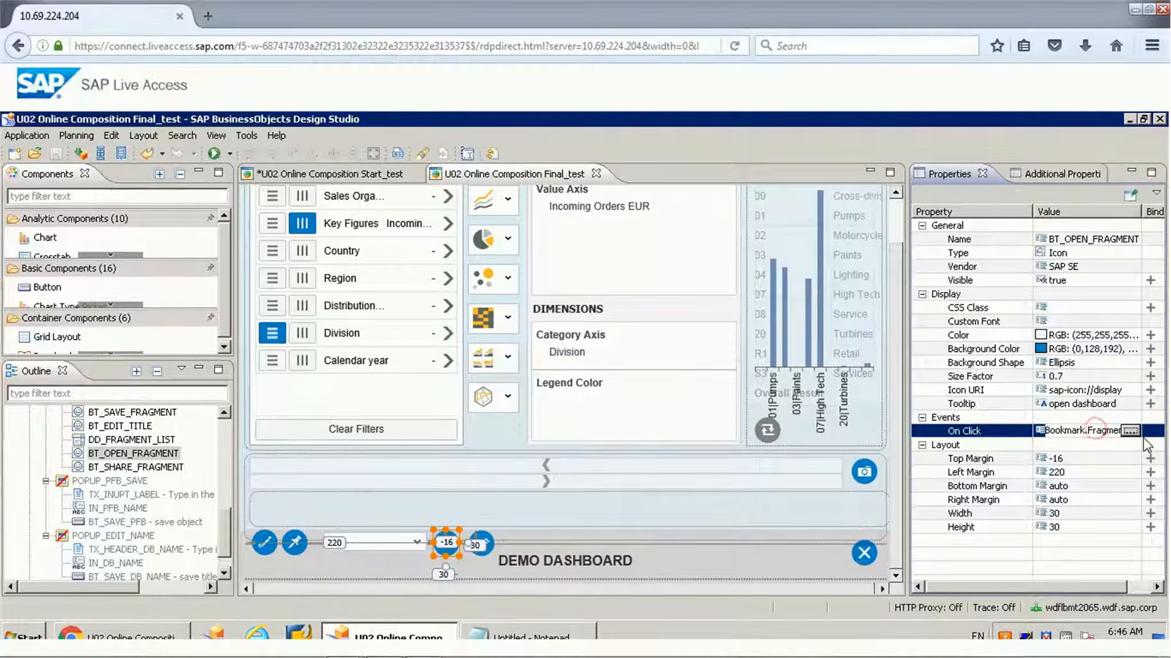
{"action": "left_click", "coordinate": [1131, 429]}
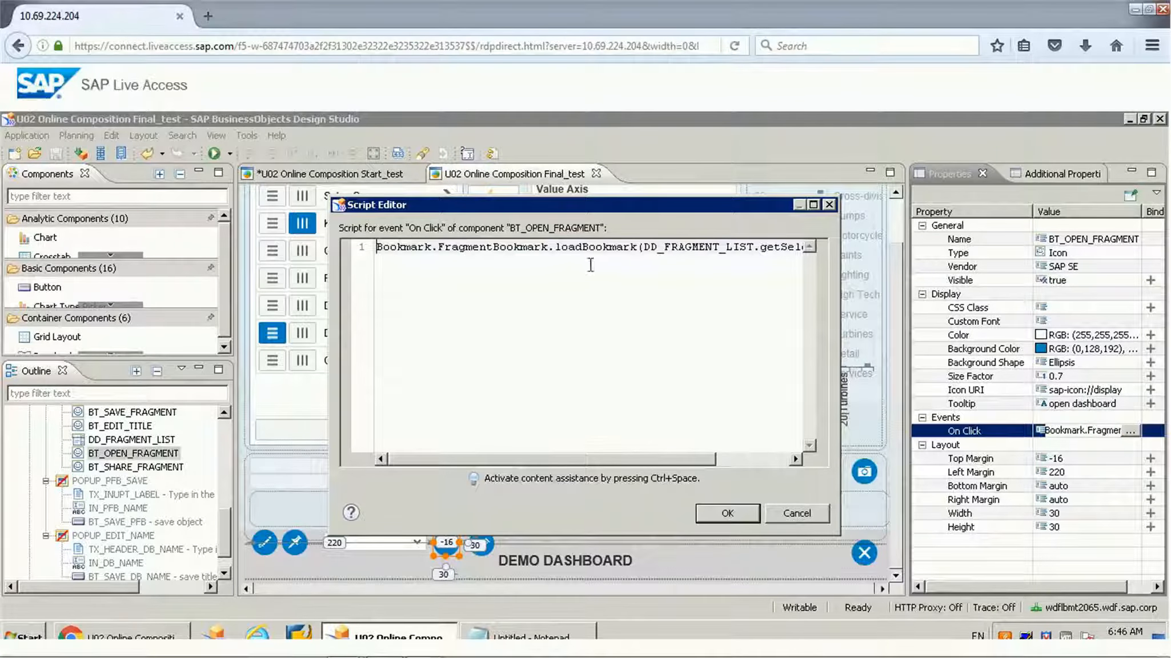
Step: Examine the complete FragmentBookmark.loadBookmark call with its DD_FRAGMENT_LIST.getSelectedValue() argument, and close the script without changes
{"action": "double_click", "coordinate": [613, 252]}
{"action": "key", "text": "Right"}
{"action": "key", "text": "Right"}
{"action": "key", "text": "Right"}
{"action": "key", "text": "Right"}
{"action": "key", "text": "Right"}
{"action": "key", "text": "Right"}
{"action": "key", "text": "Right"}
{"action": "key", "text": "Right"}
{"action": "key", "text": "Right"}
{"action": "key", "text": "Right"}
{"action": "key", "text": "Right"}
{"action": "key", "text": "Right"}
{"action": "key", "text": "Right"}
{"action": "key", "text": "Right"}
{"action": "key", "text": "Right"}
{"action": "key", "text": "Right"}
{"action": "key", "text": "Right"}
{"action": "key", "text": "Right"}
{"action": "key", "text": "Right"}
{"action": "key", "text": "Right"}
{"action": "key", "text": "Right"}
{"action": "key", "text": "Right"}
{"action": "key", "text": "Right"}
{"action": "key", "text": "Right"}
{"action": "key", "text": "Right"}
{"action": "key", "text": "Right"}
{"action": "key", "text": "Right"}
{"action": "key", "text": "Right"}
{"action": "key", "text": "Right"}
{"action": "key", "text": "Right"}
{"action": "key", "text": "Right"}
{"action": "key", "text": "Right"}
{"action": "key", "text": "Right"}
{"action": "key", "text": "Right"}
{"action": "key", "text": "Right"}
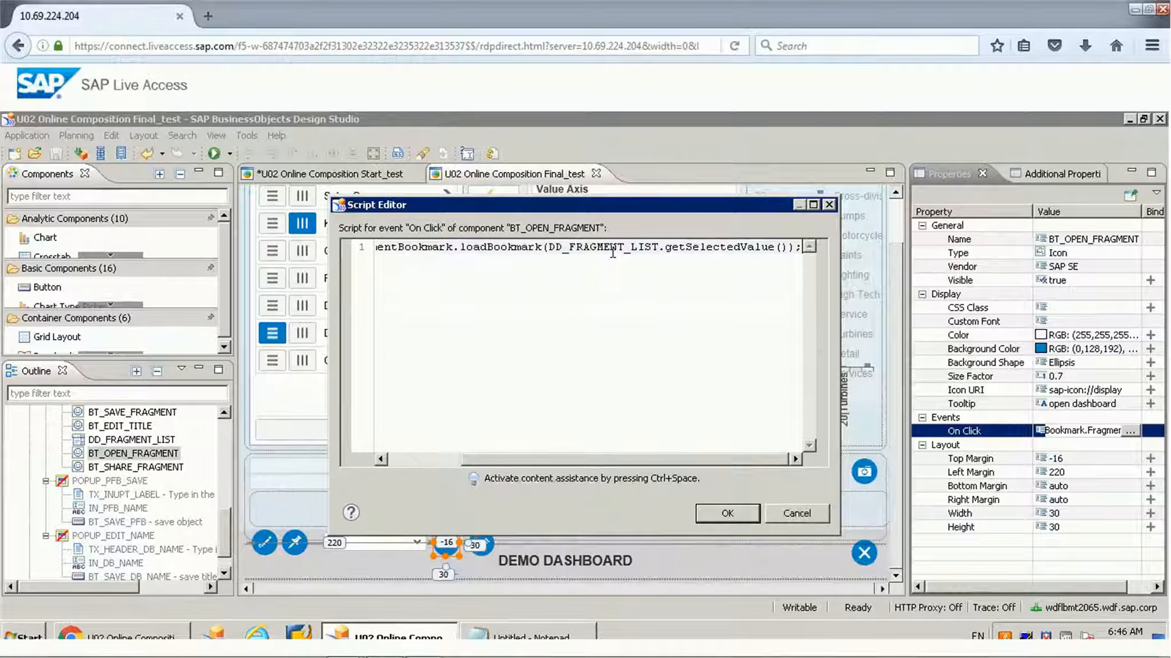
{"action": "key", "text": "shift+Home"}
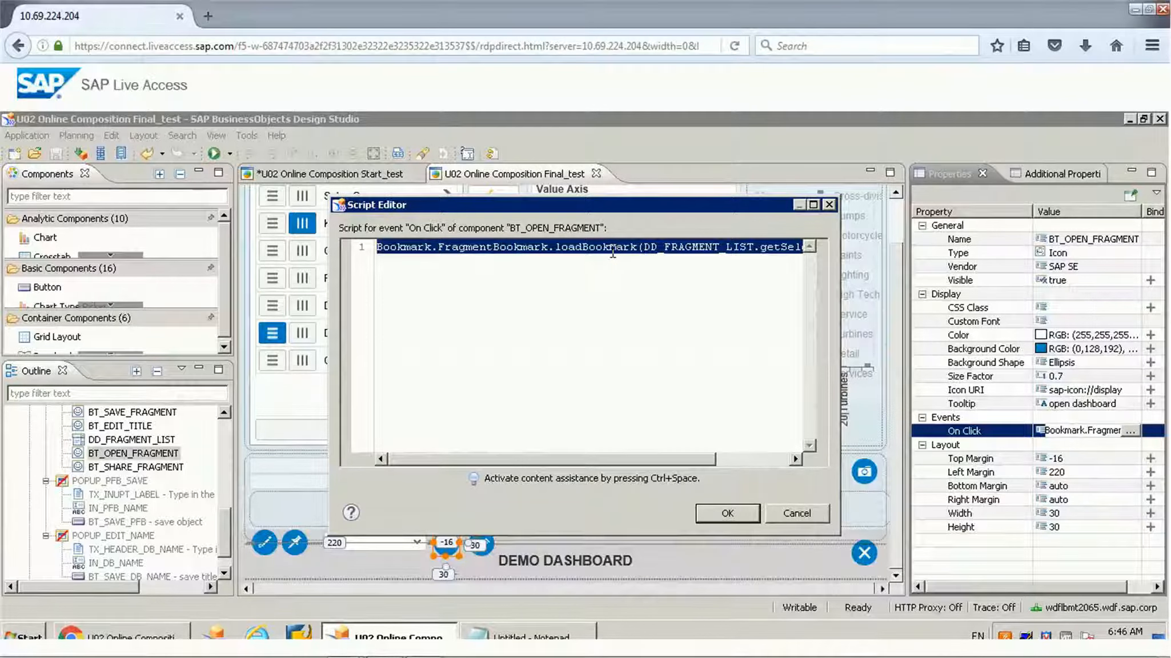
{"action": "left_click", "coordinate": [794, 512]}
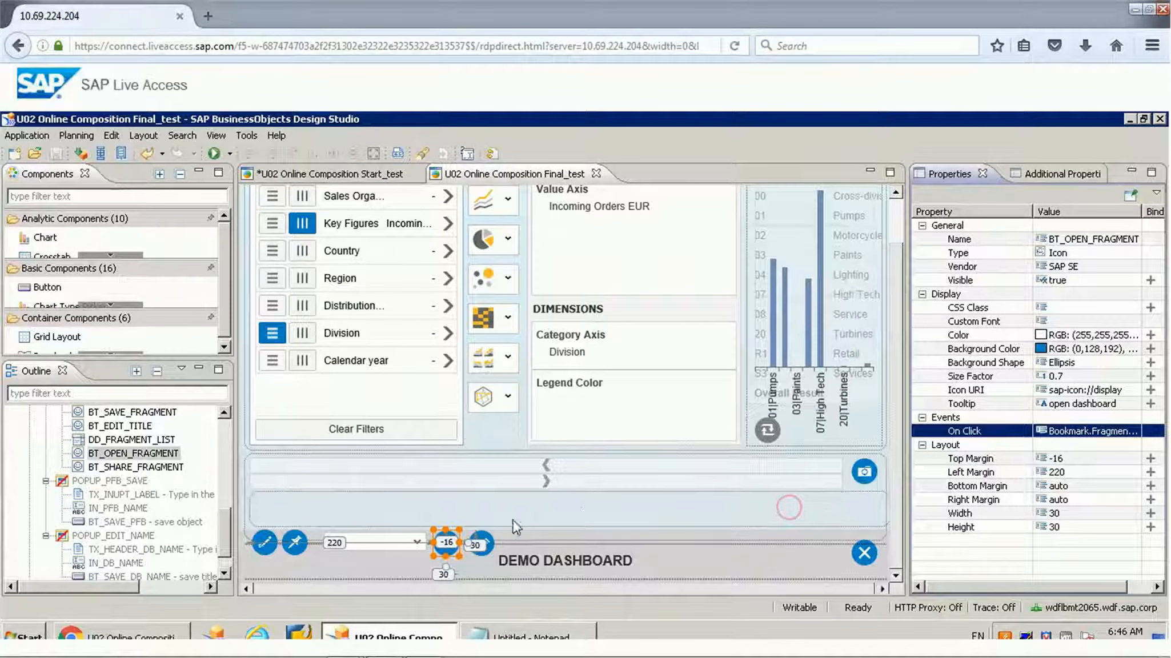
Step: Open the On Click script of the BT_SHARE_FRAGMENT icon and examine its getBookmarkUrl call
{"action": "left_click", "coordinate": [482, 547]}
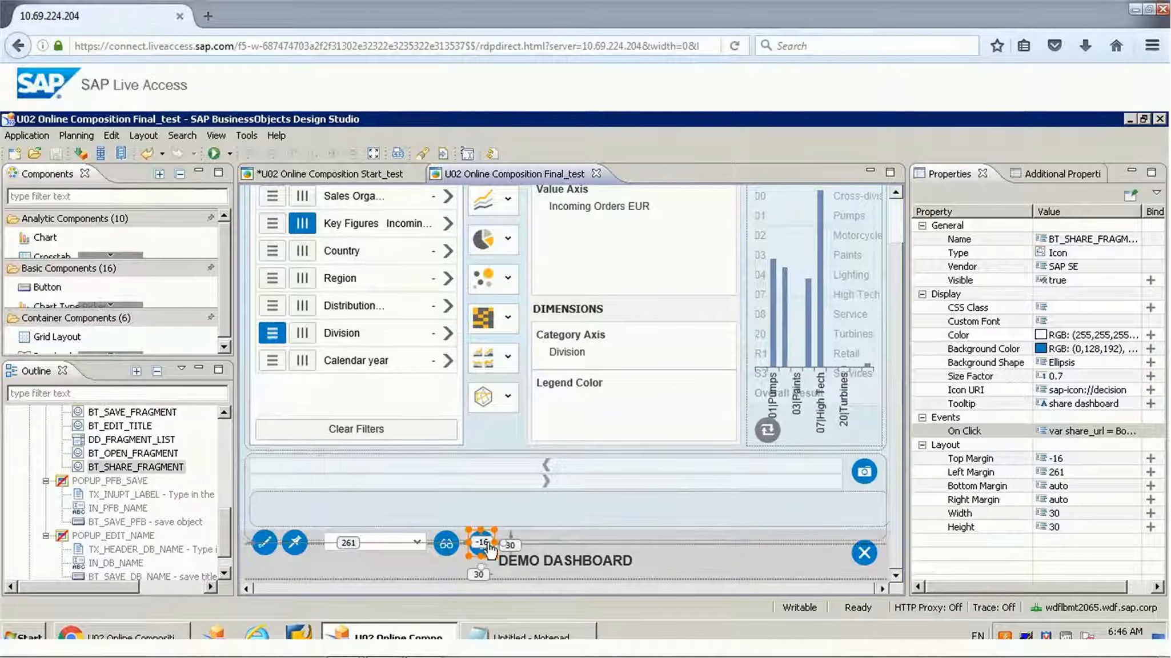
{"action": "left_click", "coordinate": [1128, 431]}
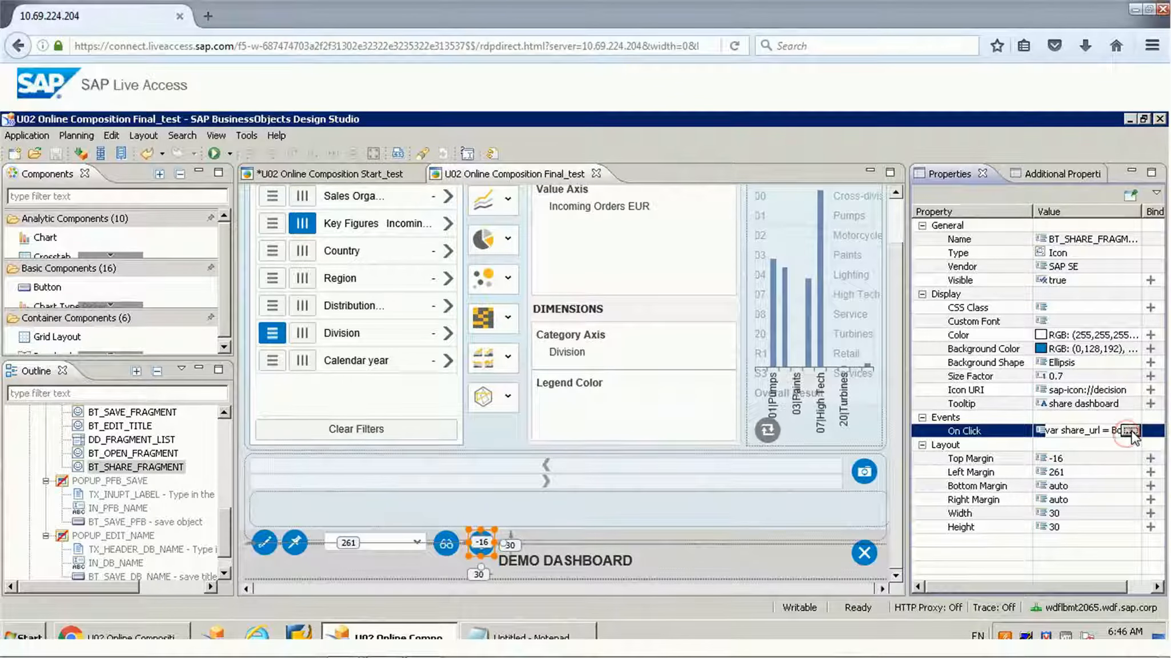
{"action": "left_click", "coordinate": [1130, 430]}
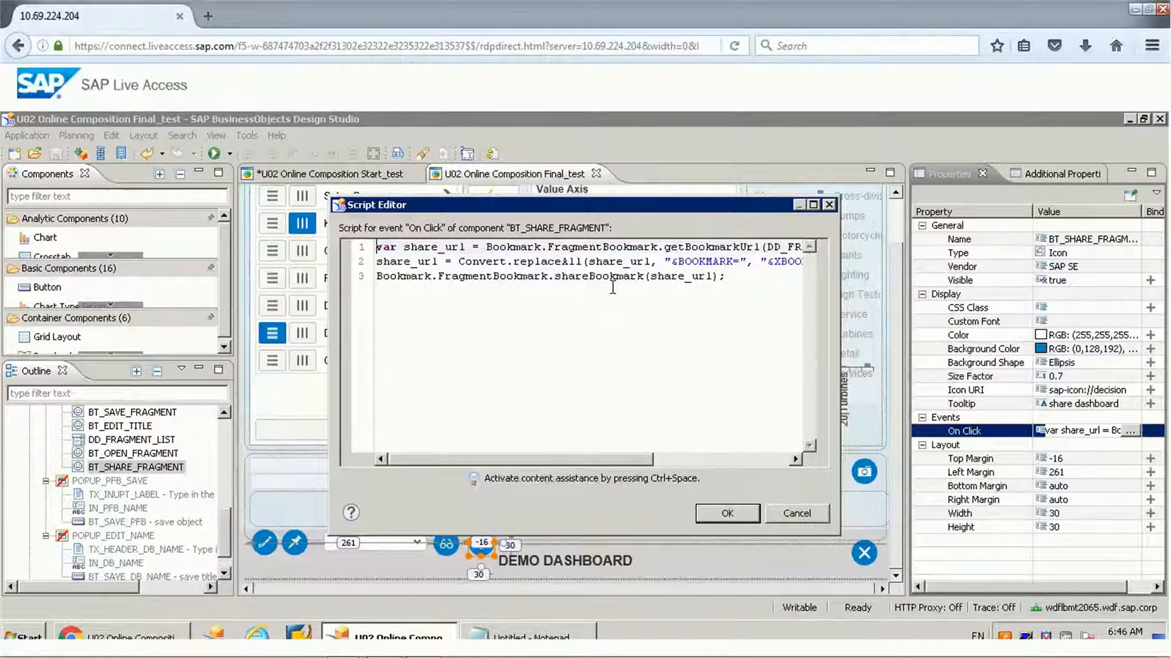
{"action": "key", "text": "Right"}
{"action": "key", "text": "Right"}
{"action": "key", "text": "Right"}
{"action": "key", "text": "Right"}
{"action": "key", "text": "Right"}
{"action": "key", "text": "Right"}
{"action": "key", "text": "Right"}
{"action": "key", "text": "Right"}
{"action": "key", "text": "Right"}
{"action": "key", "text": "Right"}
{"action": "key", "text": "shift+End"}
{"action": "key", "text": "Left"}
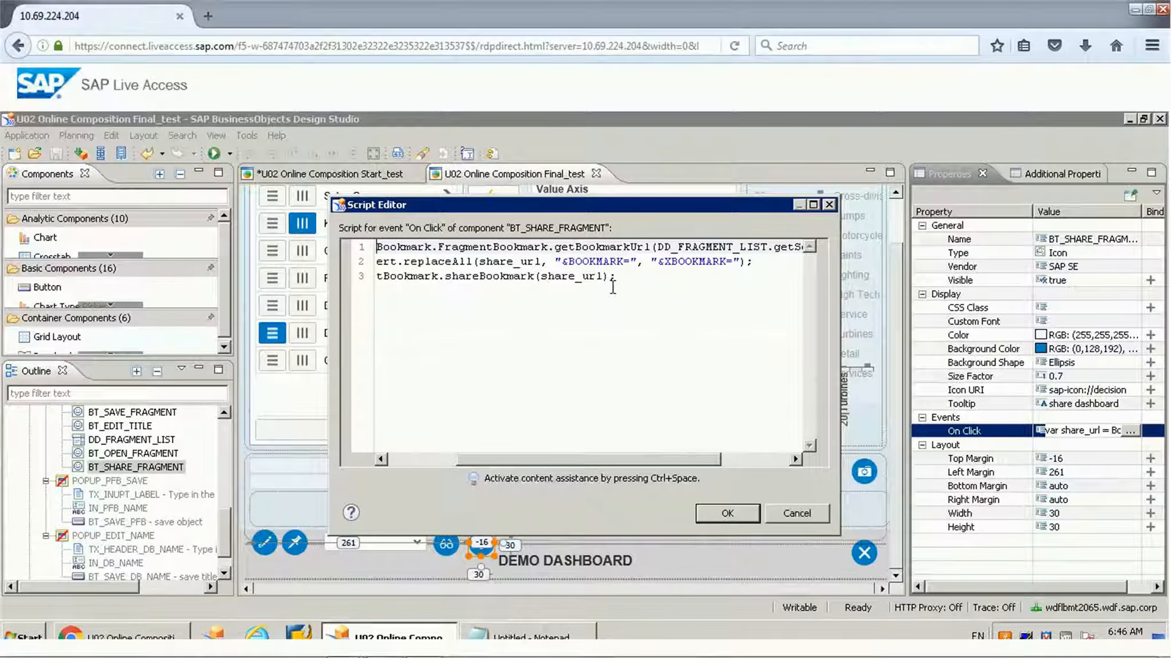
{"action": "double_click", "coordinate": [626, 249]}
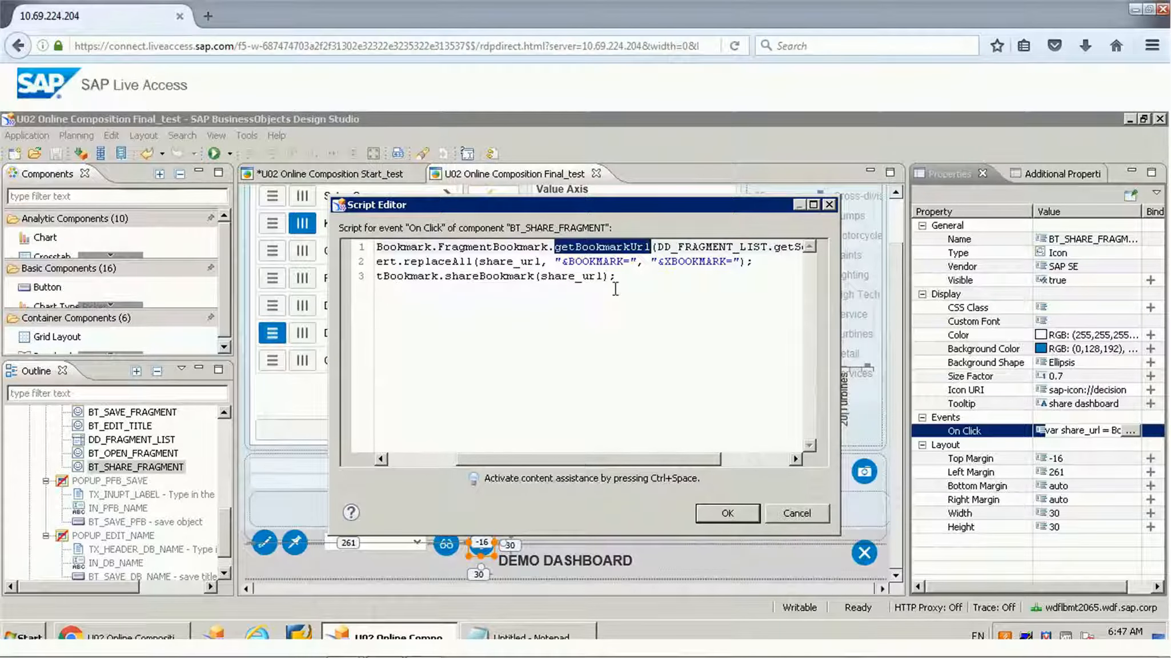
Step: Examine the Convert.replaceAll call that replaces "&BOOKMARK=" with "&XBOOKMARK=" in share_url
{"action": "double_click", "coordinate": [457, 261]}
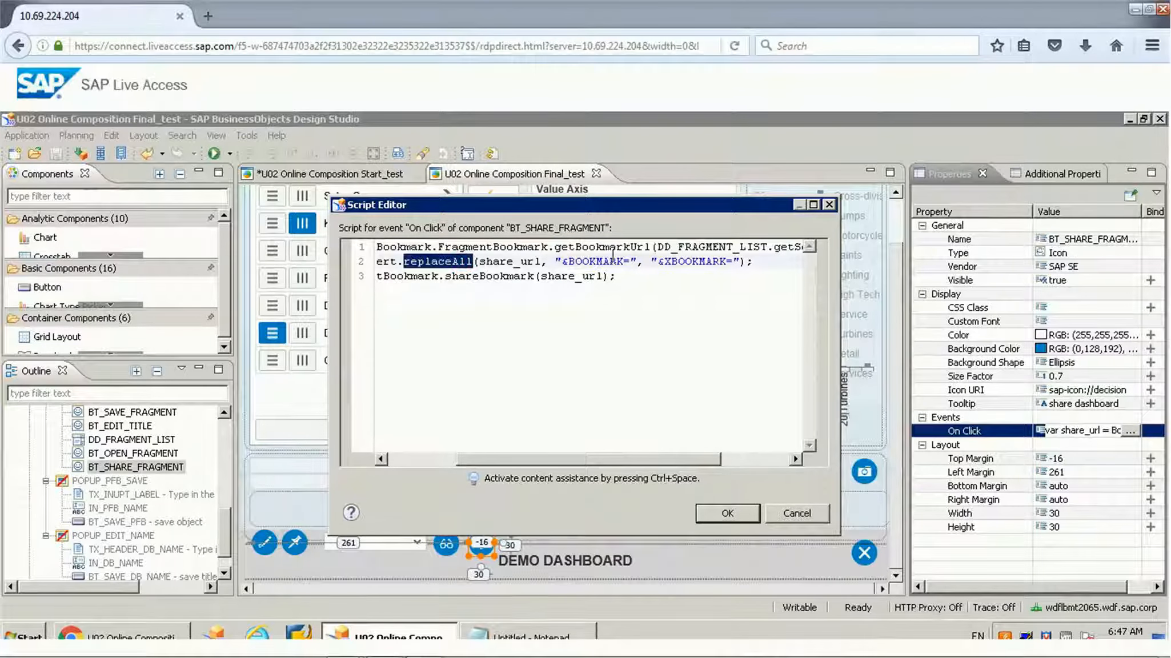
{"action": "double_click", "coordinate": [593, 261]}
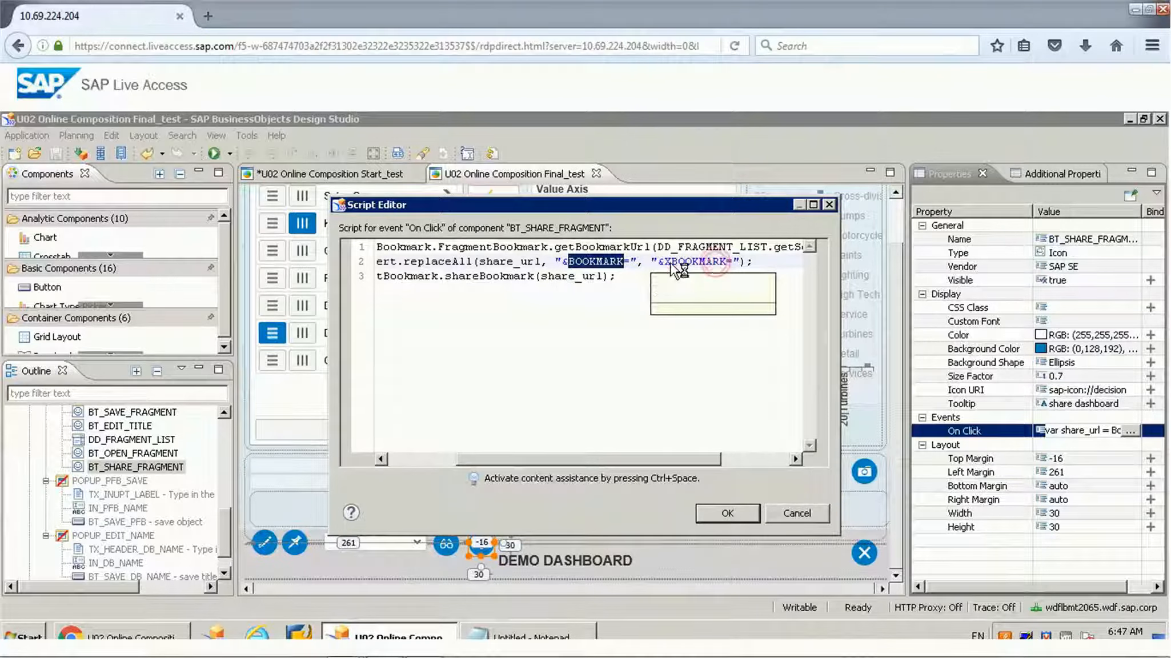
{"action": "left_click", "coordinate": [470, 262]}
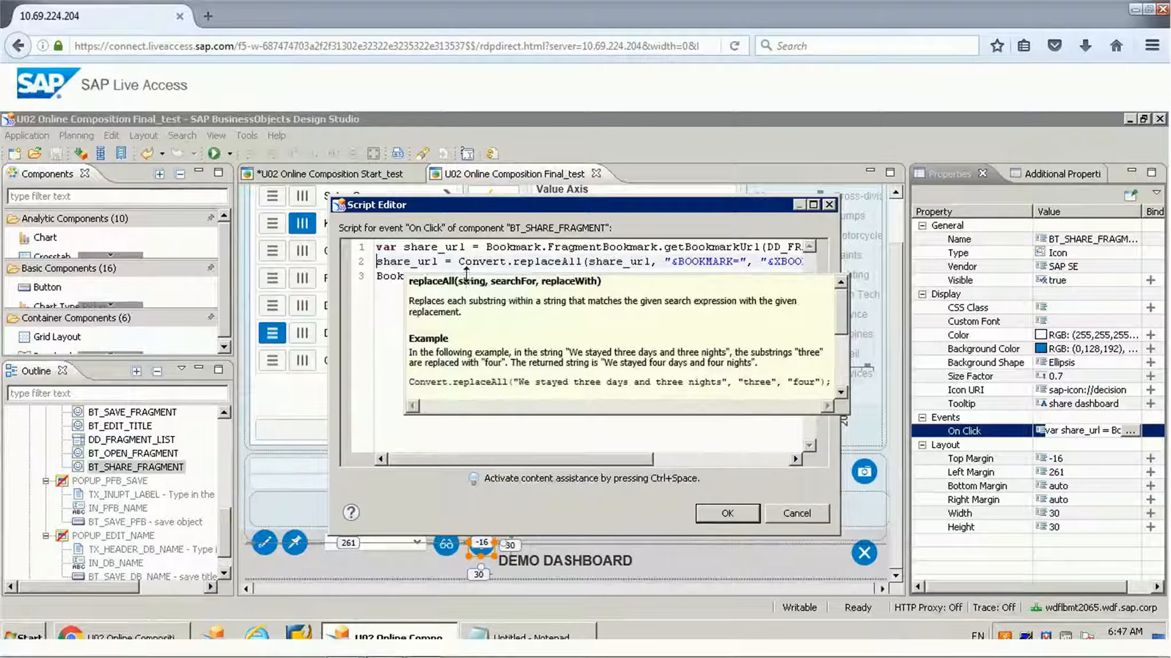
{"action": "key", "text": "Home"}
Step: Examine the FragmentBookmark.shareBookmark call with its share_url argument, and close the script without changes
{"action": "left_click", "coordinate": [398, 276]}
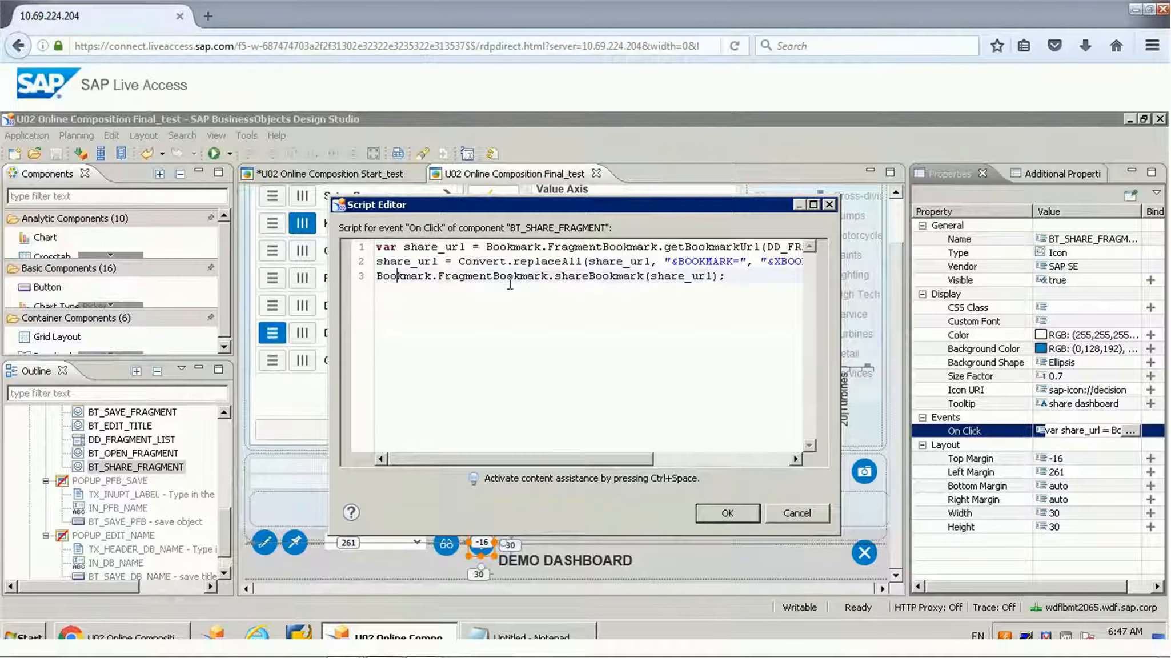
{"action": "double_click", "coordinate": [600, 277]}
{"action": "double_click", "coordinate": [680, 276]}
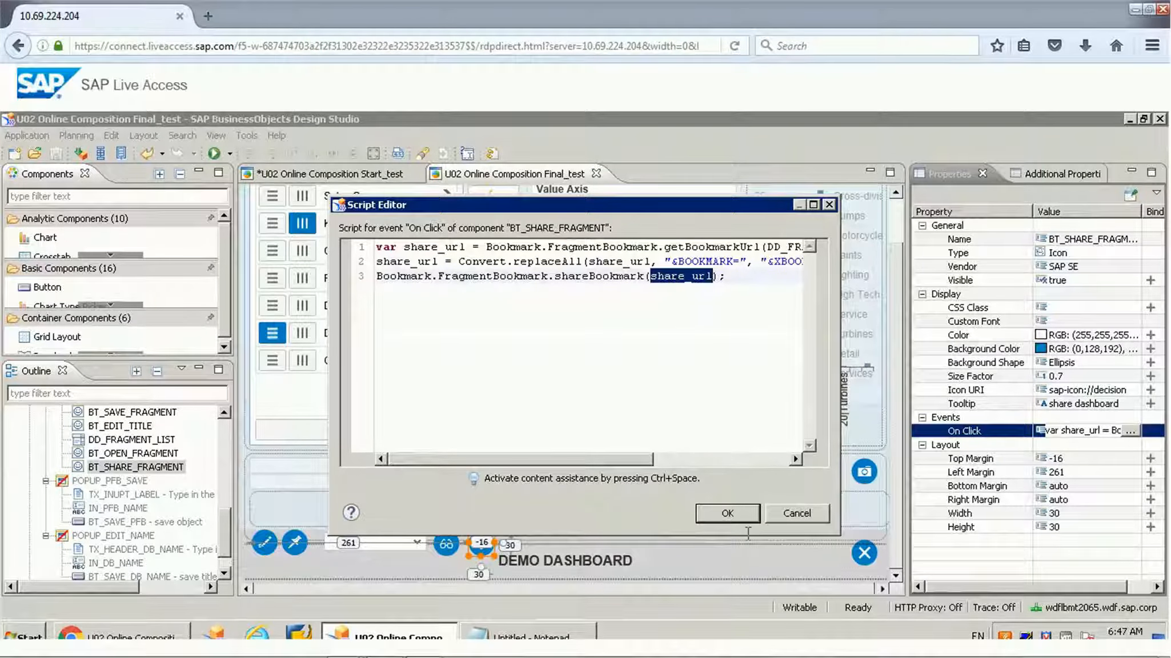
{"action": "left_click", "coordinate": [797, 519]}
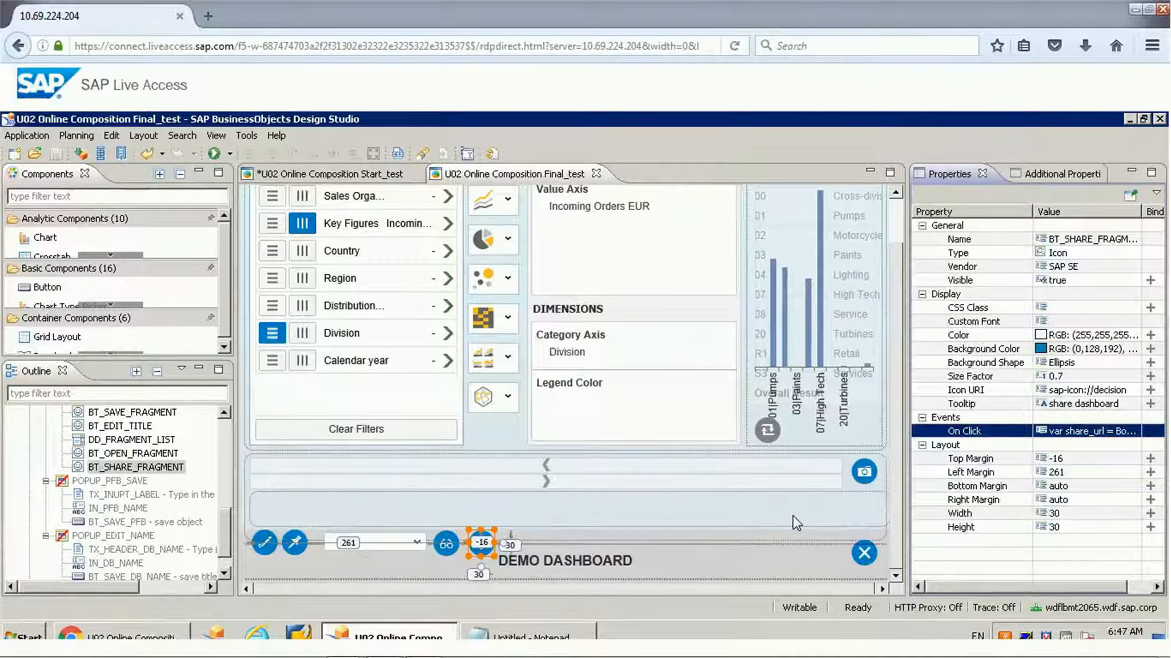
Step: Select the BT_REMOVE_PORTABLEFRAGMENT icon beside the dashboard title and open its On Click script
{"action": "left_click", "coordinate": [863, 554]}
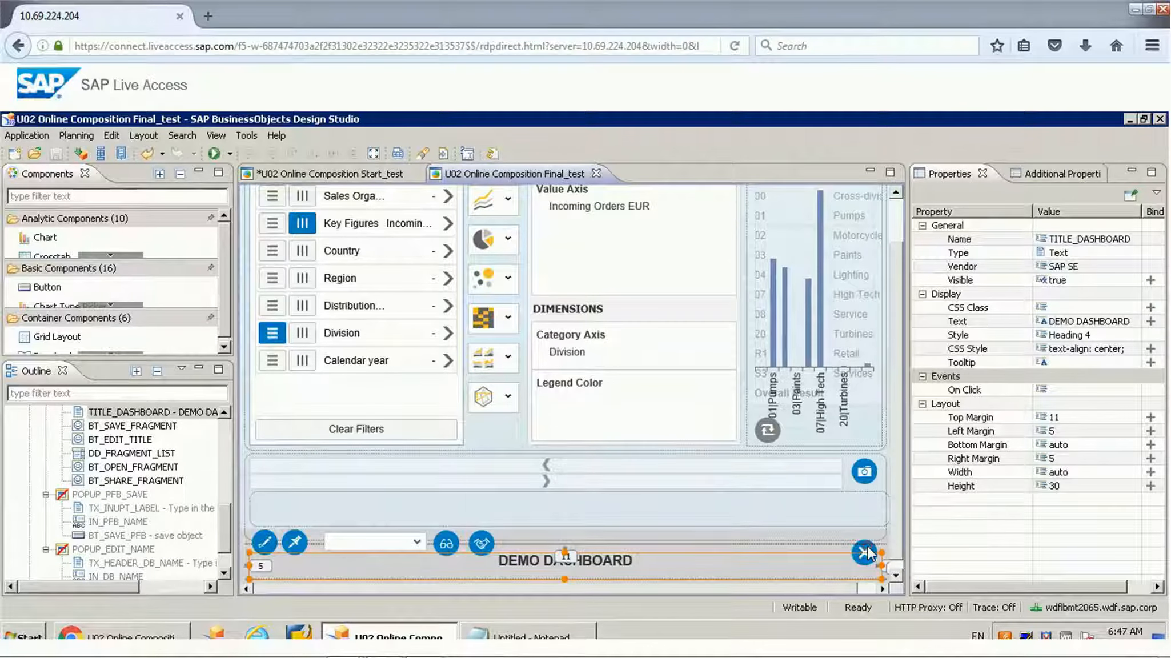
{"action": "left_click", "coordinate": [866, 551]}
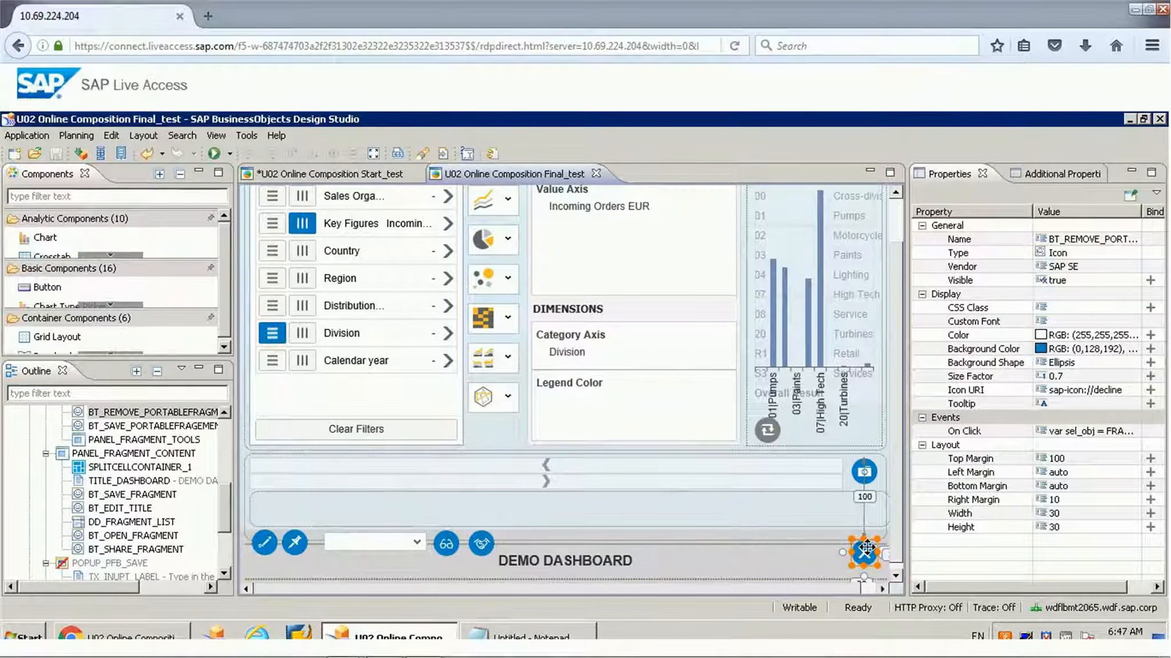
{"action": "left_click", "coordinate": [1127, 434]}
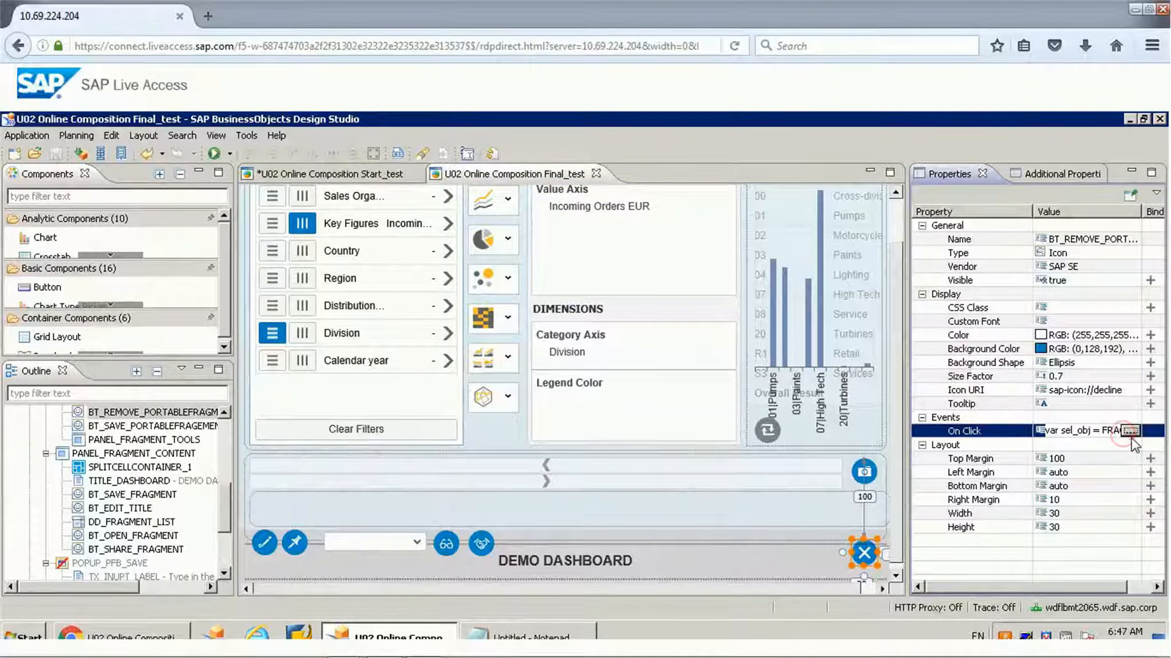
{"action": "left_click", "coordinate": [1130, 431]}
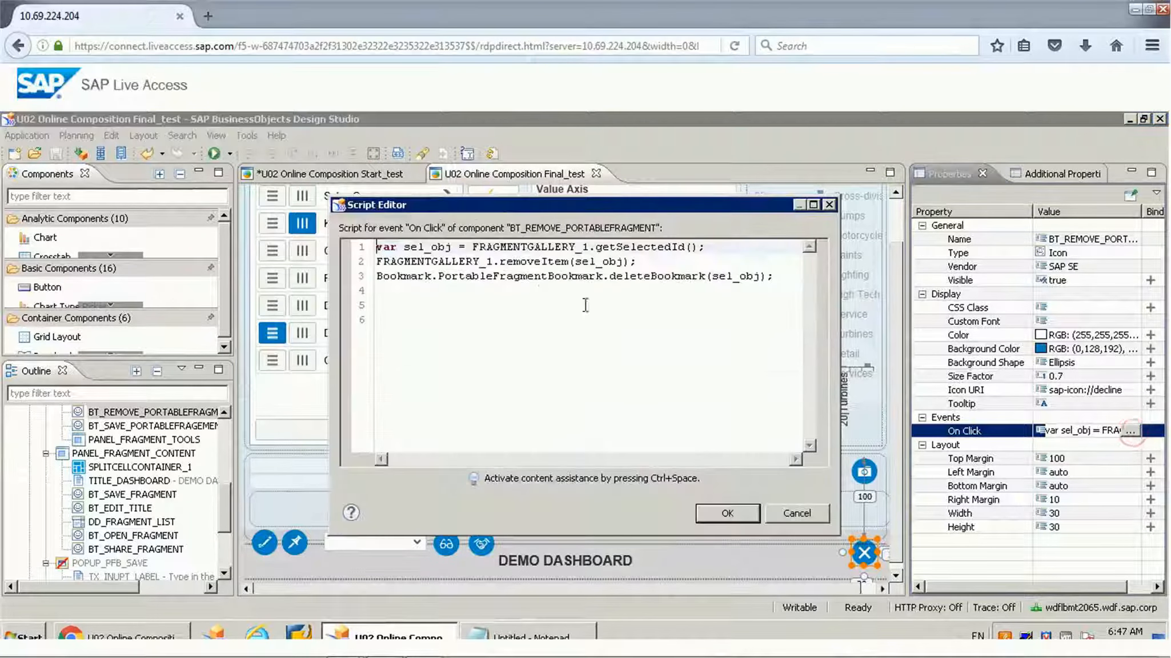
Step: Examine the sel_obj variable and its use in the FRAGMENTGALLERY_1.removeItem call
{"action": "left_click", "coordinate": [449, 276]}
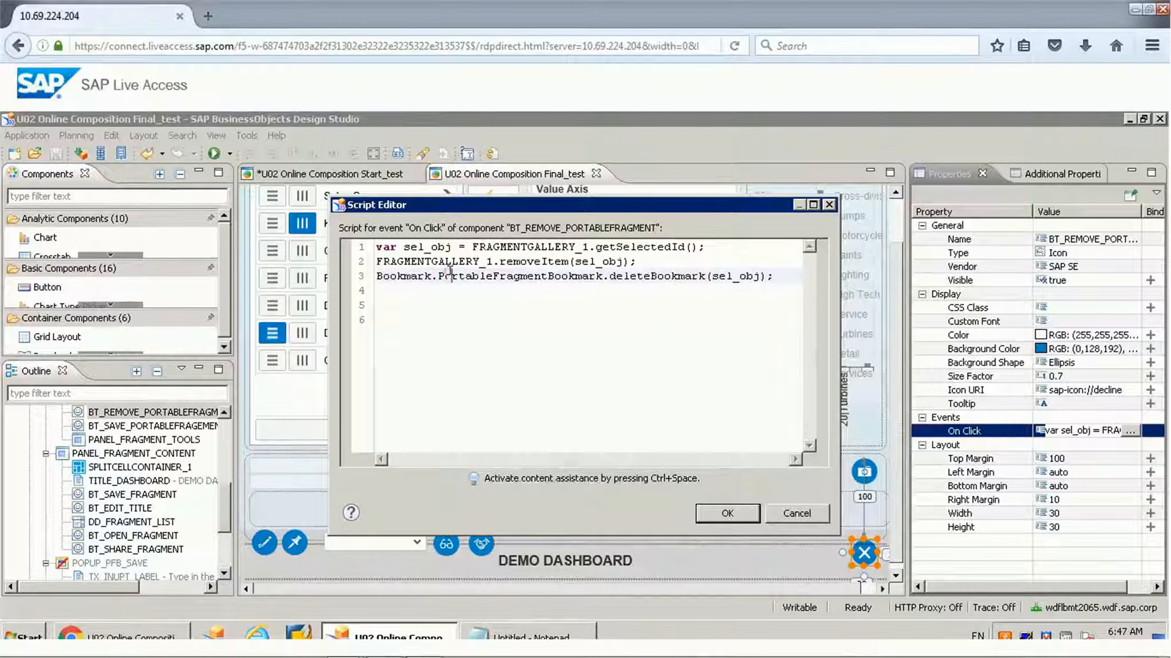
{"action": "double_click", "coordinate": [428, 247]}
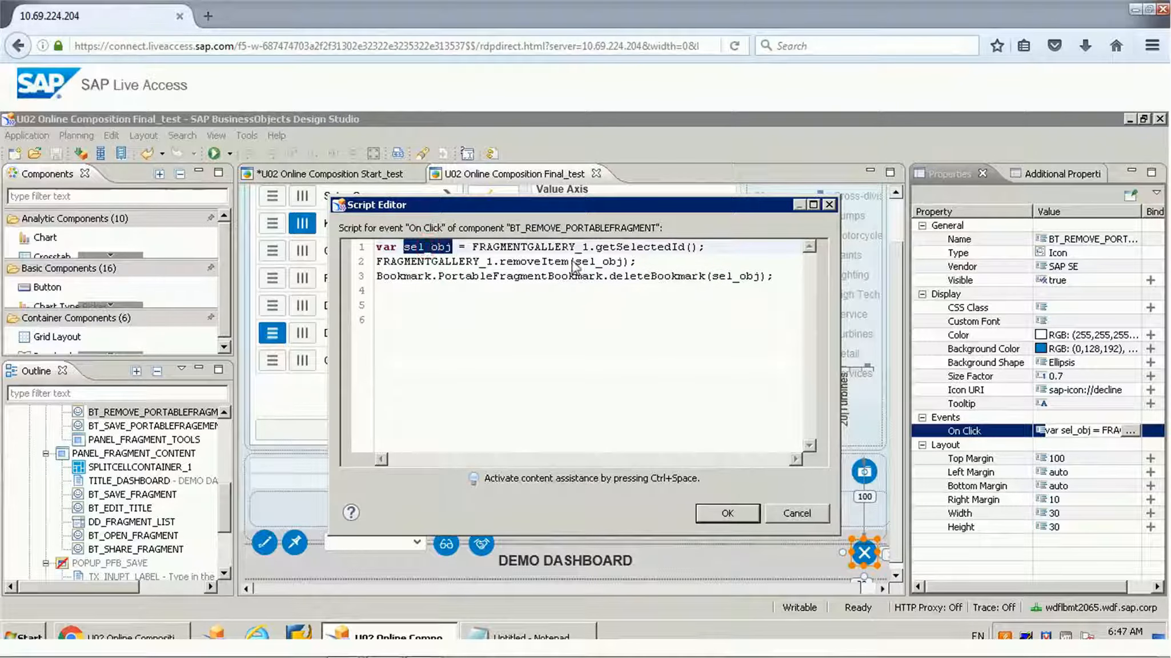
{"action": "key", "text": "ctrl+space"}
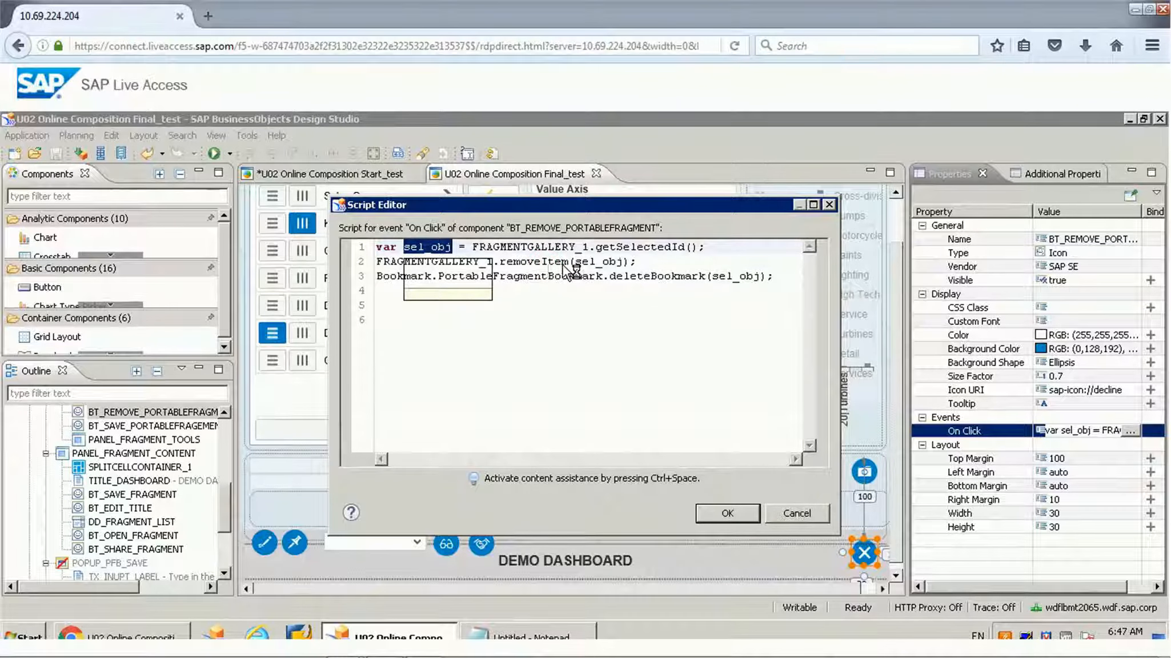
{"action": "double_click", "coordinate": [562, 262]}
{"action": "double_click", "coordinate": [594, 262]}
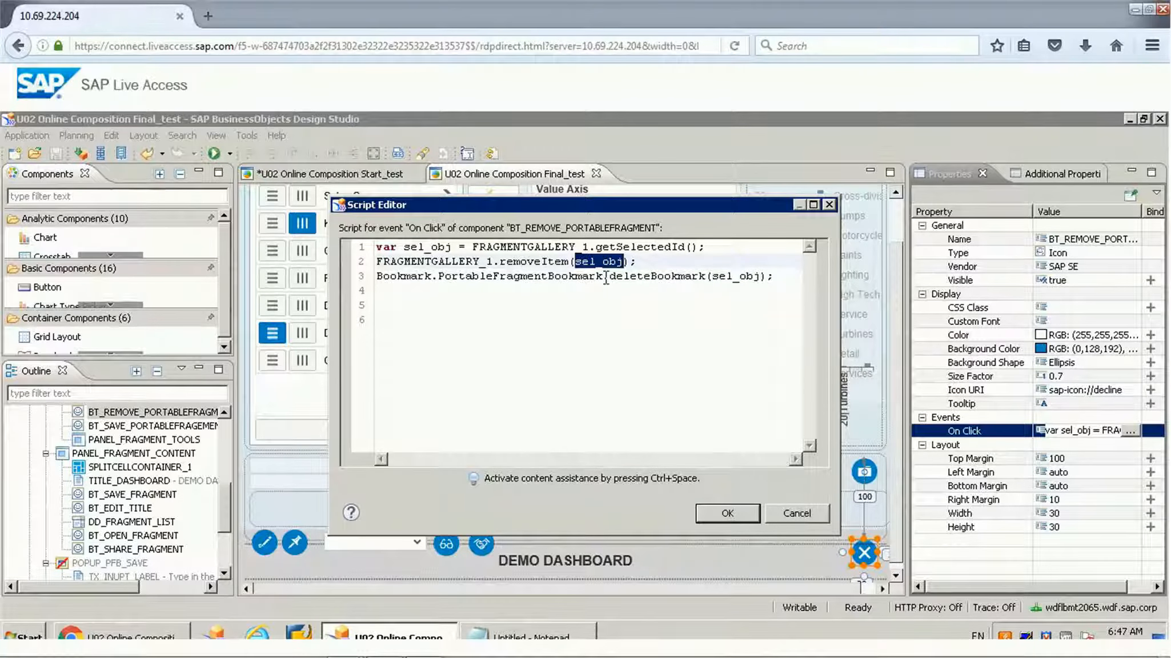
Step: Examine the PortableFragmentBookmark.deleteBookmark call on sel_obj, and close the script without changes
{"action": "double_click", "coordinate": [573, 279]}
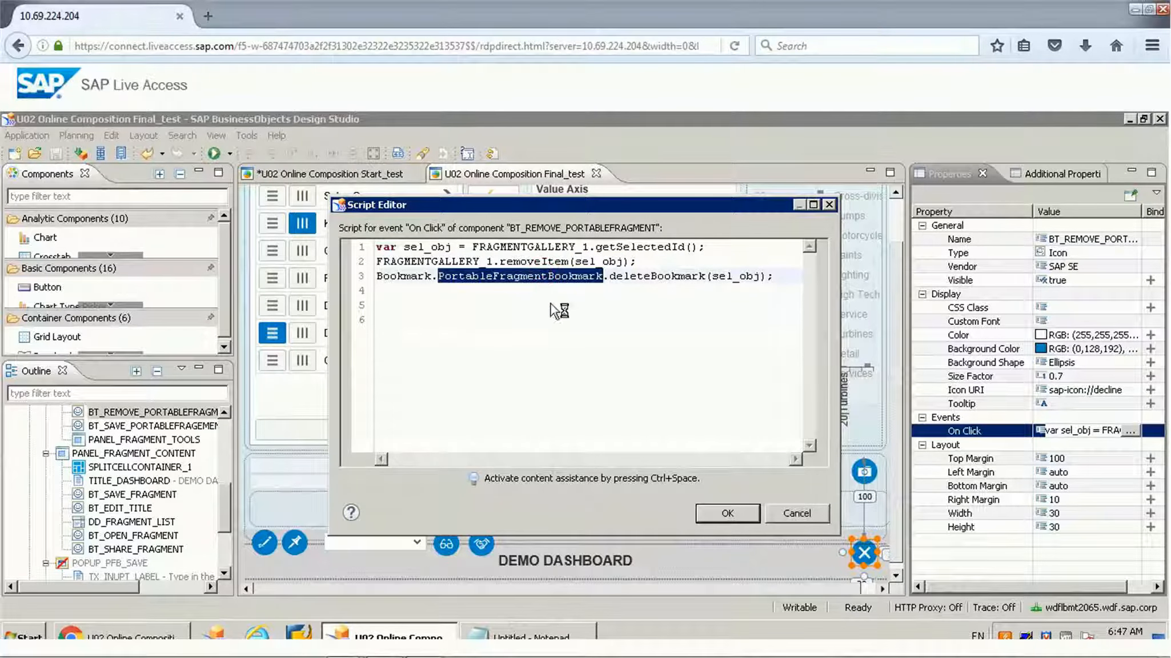
{"action": "left_click", "coordinate": [644, 277]}
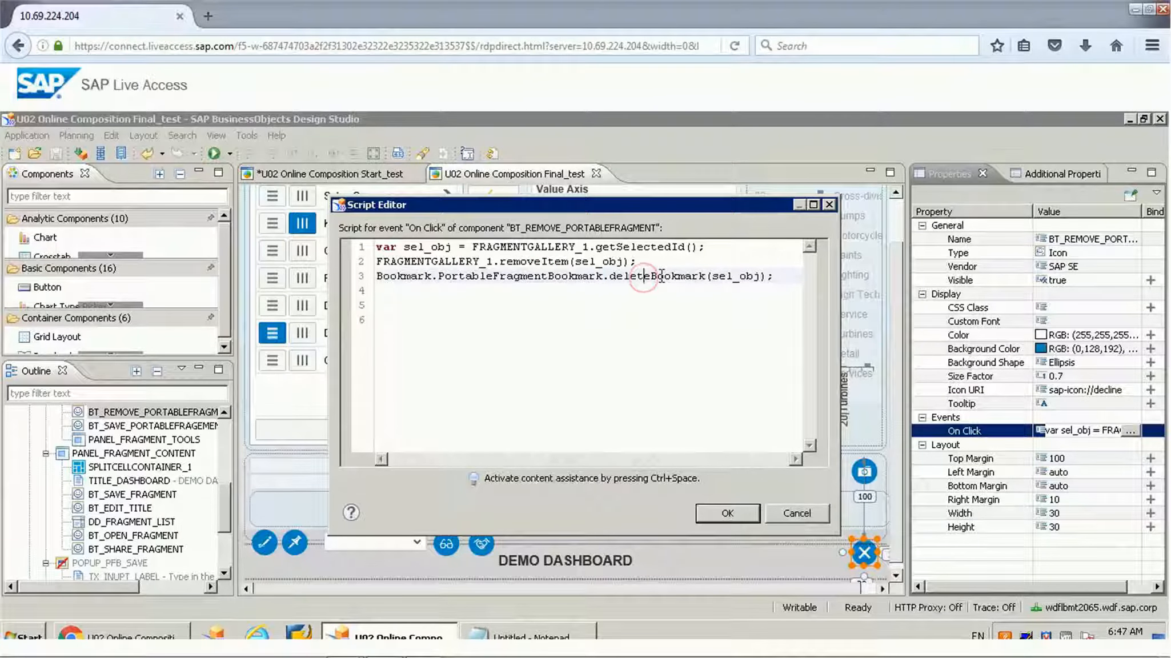
{"action": "left_click", "coordinate": [661, 276]}
{"action": "left_click", "coordinate": [589, 345]}
{"action": "left_click", "coordinate": [817, 517]}
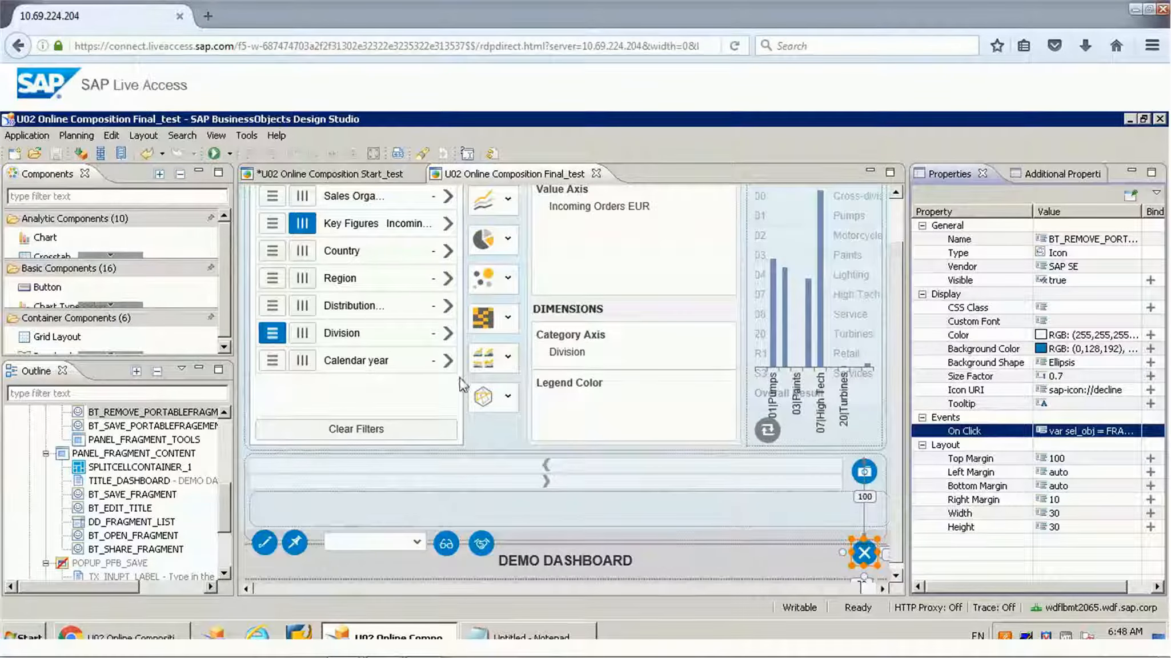
Step: Execute the application locally and remove the second fragment from the fragment gallery
{"action": "left_click", "coordinate": [230, 153]}
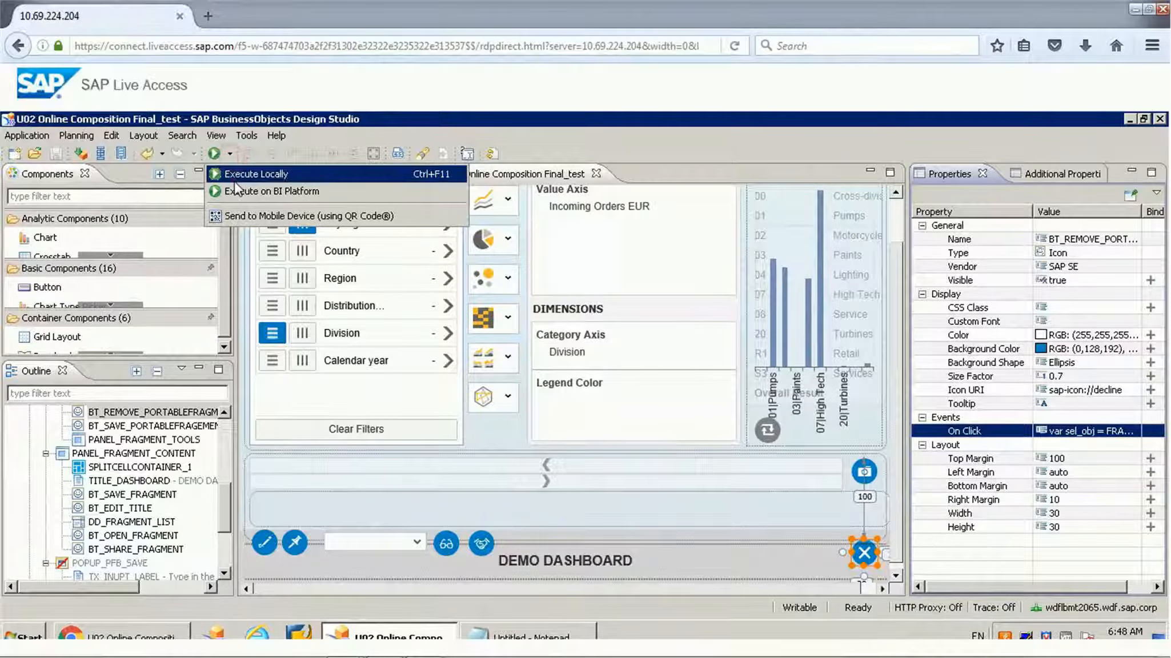
{"action": "left_click", "coordinate": [231, 174]}
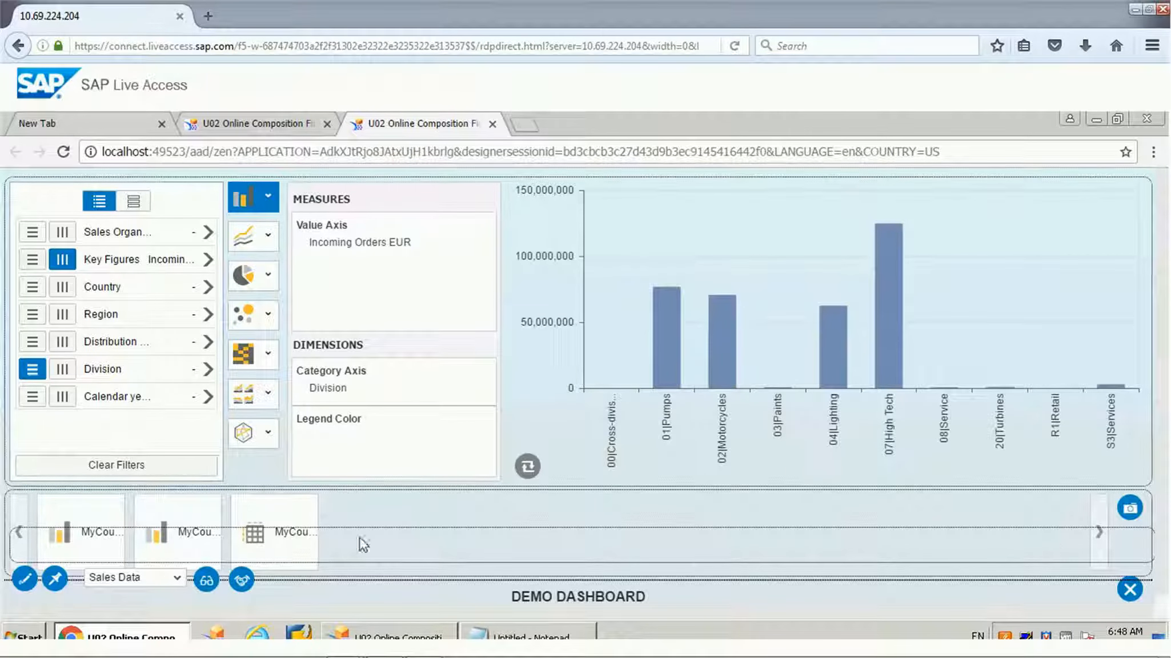
{"action": "left_click", "coordinate": [177, 542]}
{"action": "left_click", "coordinate": [164, 506]}
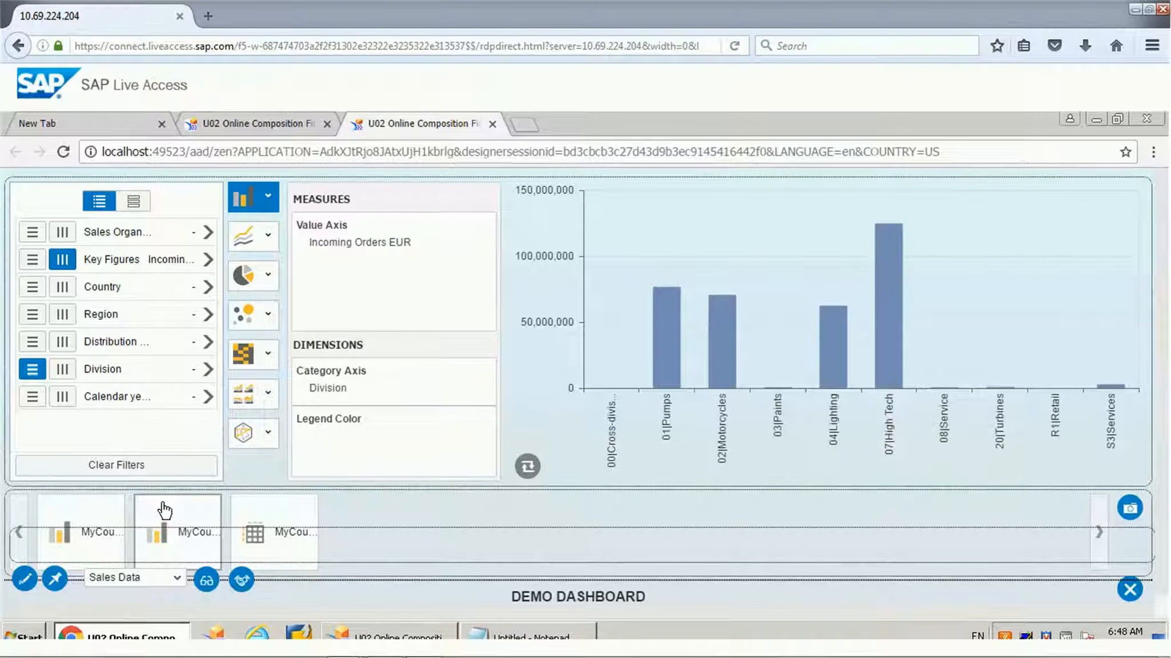
{"action": "left_click", "coordinate": [1130, 591]}
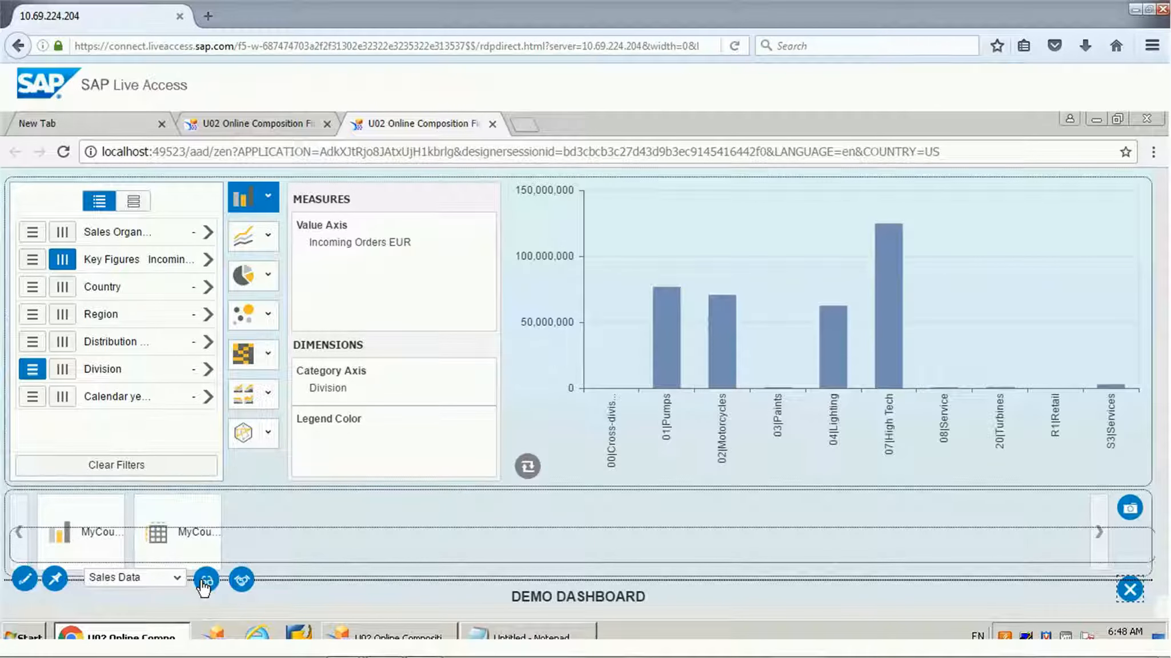
Step: Share the dashboard bookmark, open its link in a new window to check the shared page and its data source list, and close both
{"action": "left_click", "coordinate": [242, 581]}
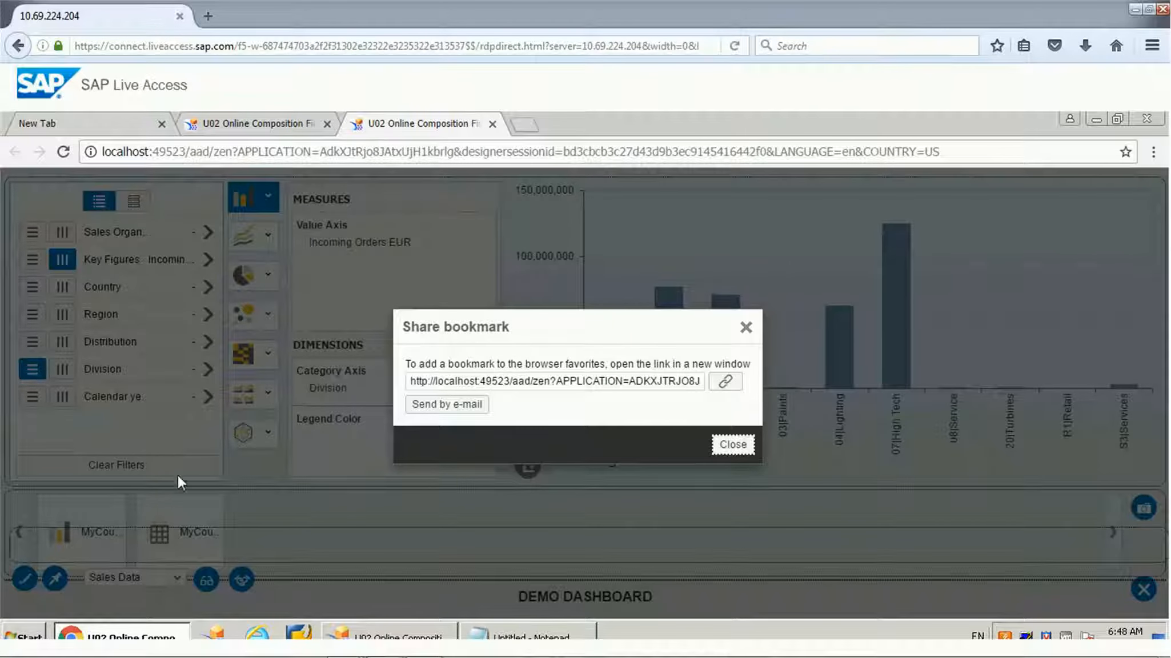
{"action": "left_click", "coordinate": [473, 381]}
{"action": "left_click", "coordinate": [726, 383]}
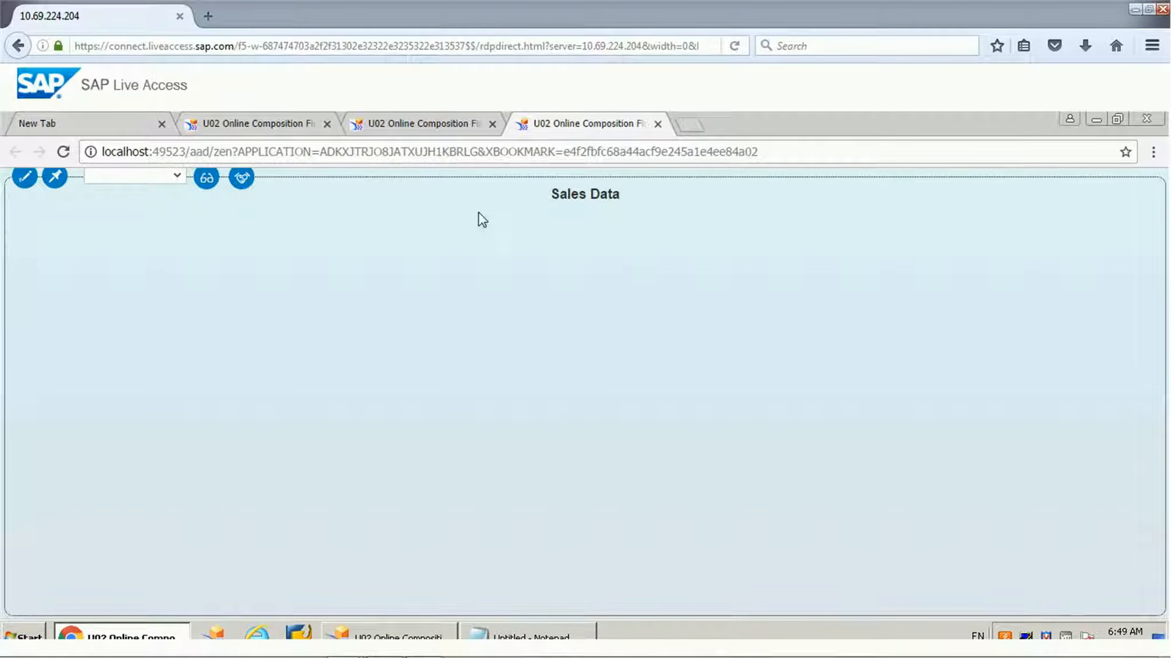
{"action": "left_click", "coordinate": [176, 177]}
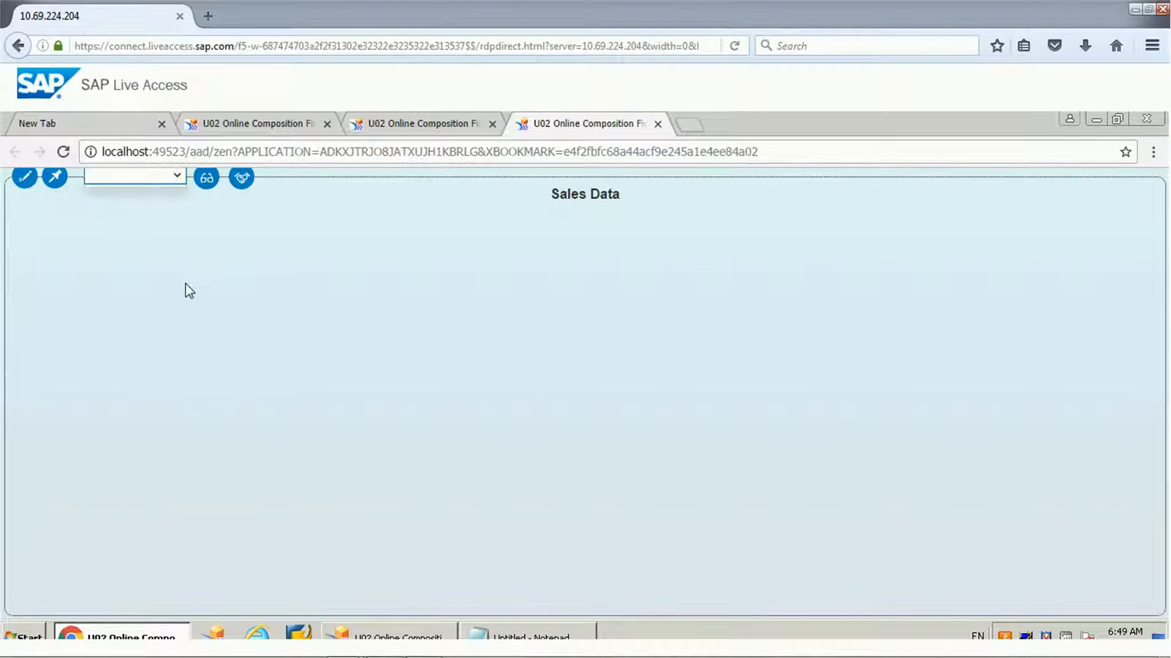
{"action": "left_click", "coordinate": [658, 123]}
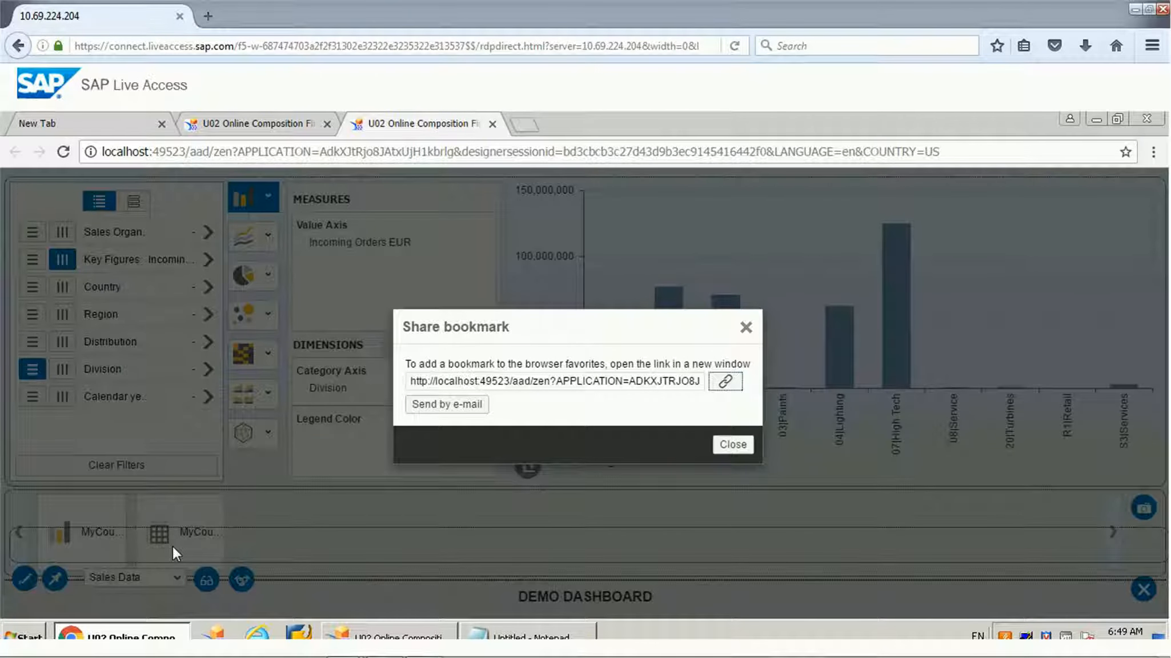
{"action": "left_click", "coordinate": [733, 445]}
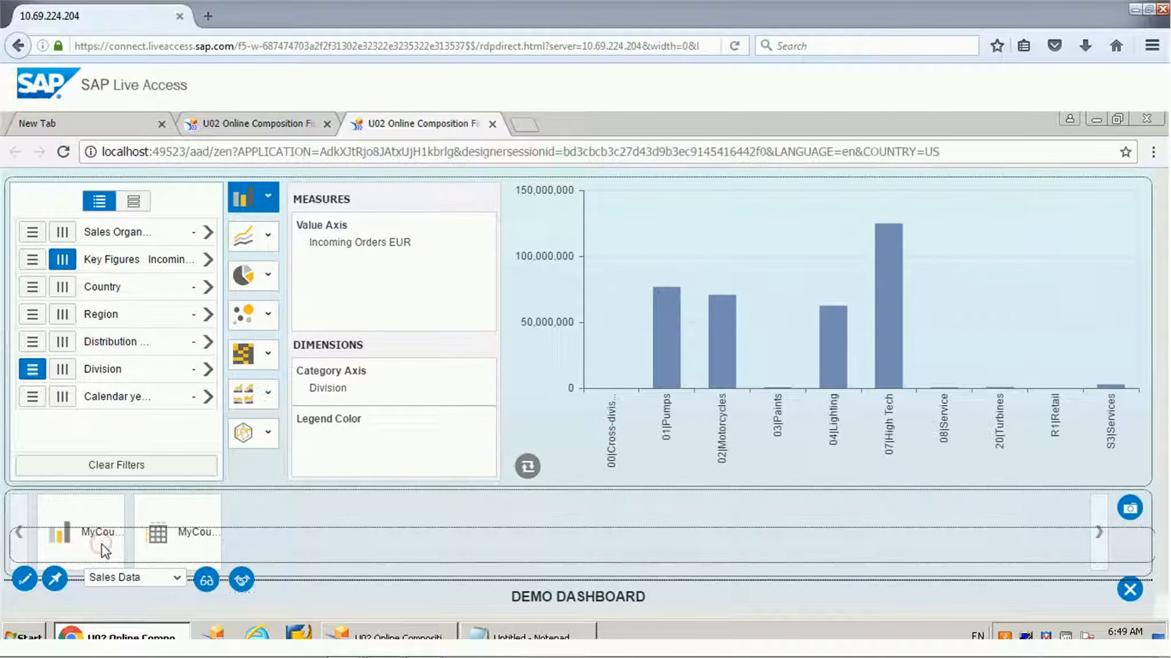
Step: Select the first fragment in the gallery, open its share link in a new window, and close the shared page and the Share bookmark dialog
{"action": "mouse_move", "coordinate": [101, 519]}
{"action": "left_click", "coordinate": [103, 505]}
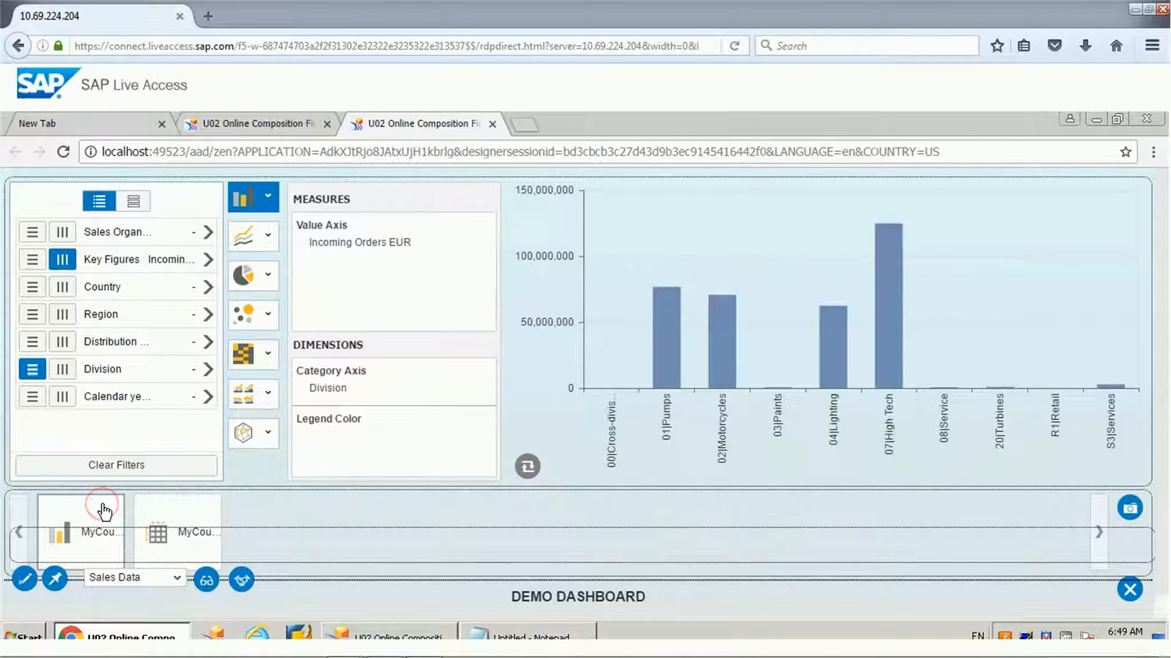
{"action": "left_click", "coordinate": [241, 580]}
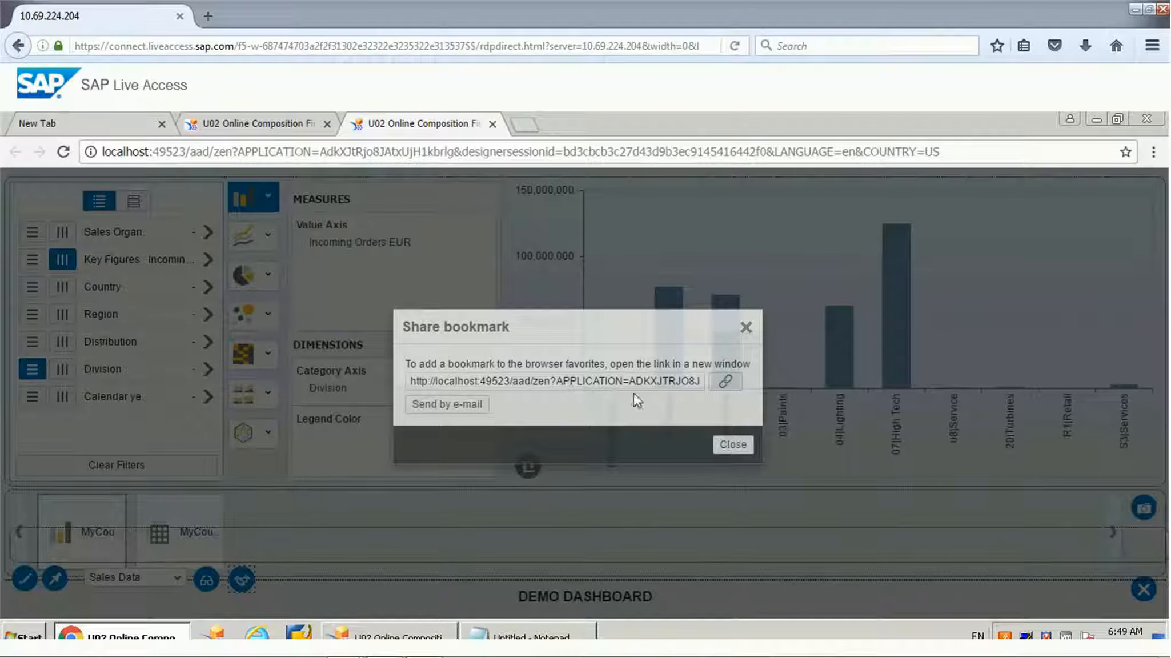
{"action": "left_click", "coordinate": [726, 381]}
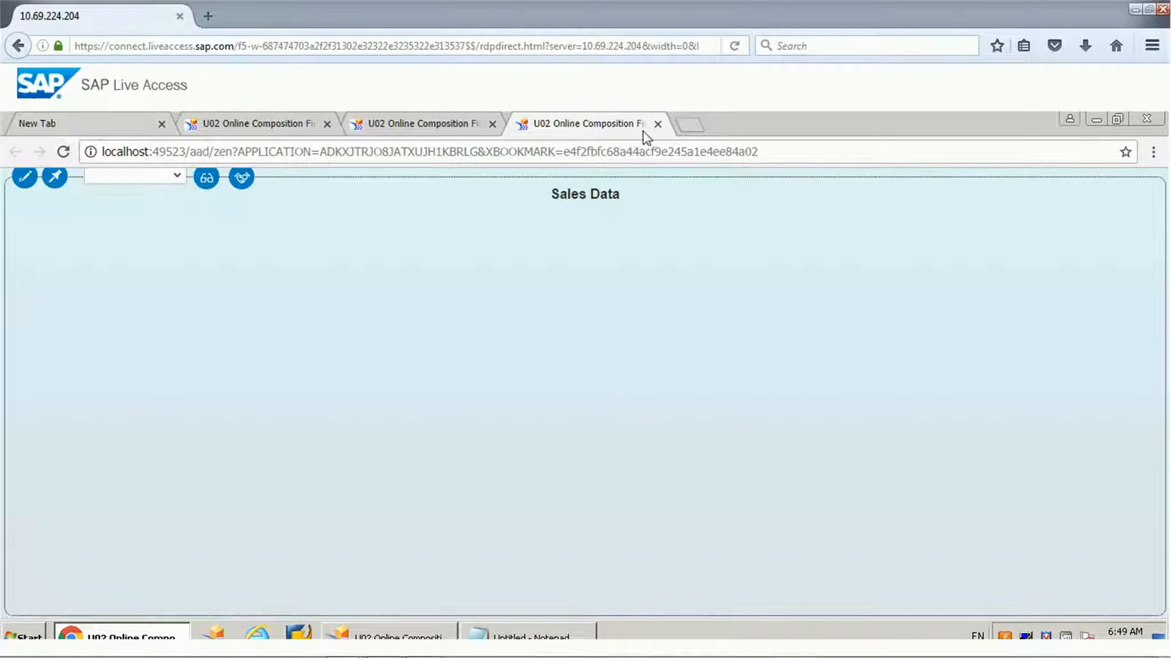
{"action": "left_click", "coordinate": [658, 124]}
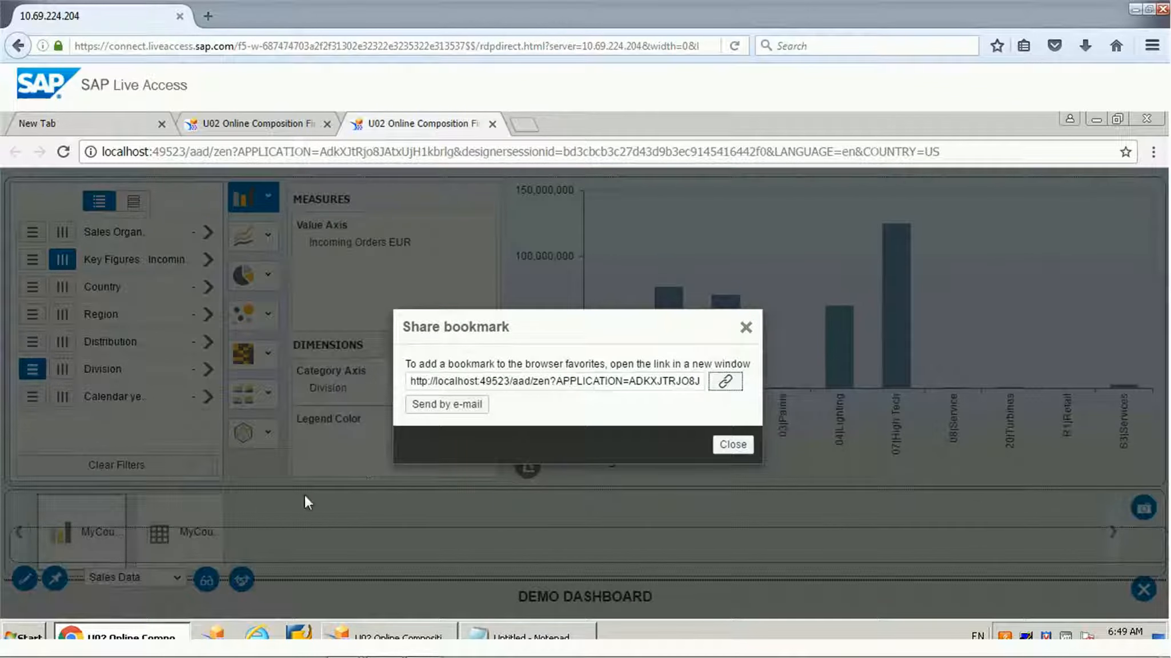
{"action": "left_click", "coordinate": [727, 445]}
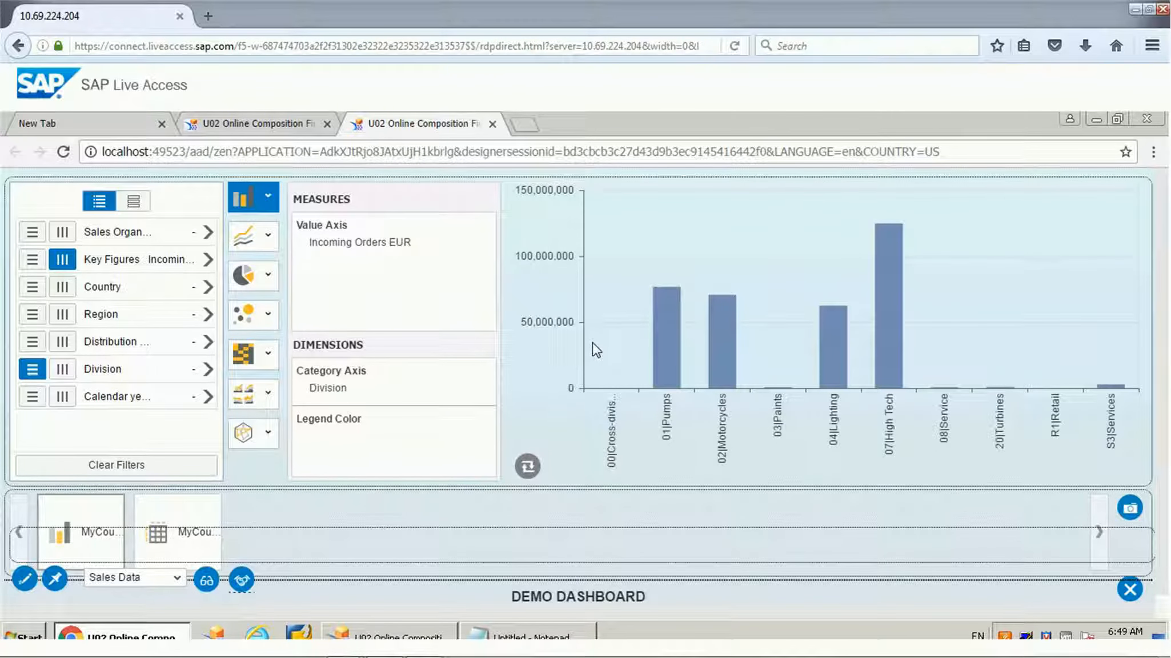
Step: Try the bubble chart type for Incoming Orders EUR by Division, and switch the chart to the trellis type
{"action": "left_click", "coordinate": [245, 315]}
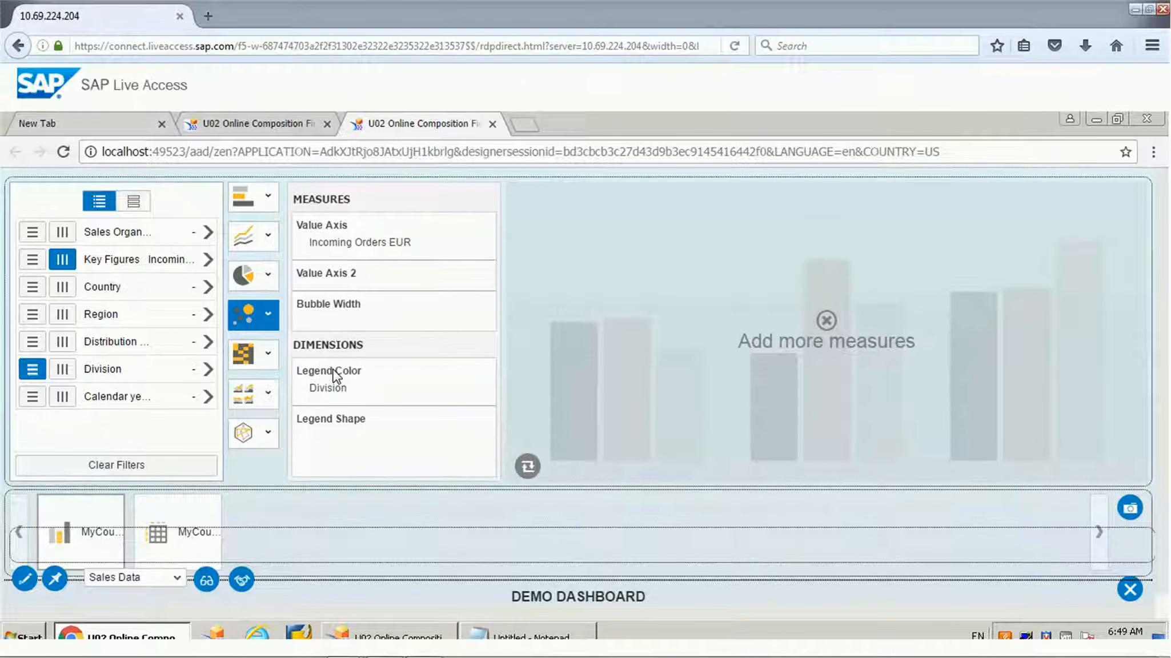
{"action": "left_click", "coordinate": [251, 407]}
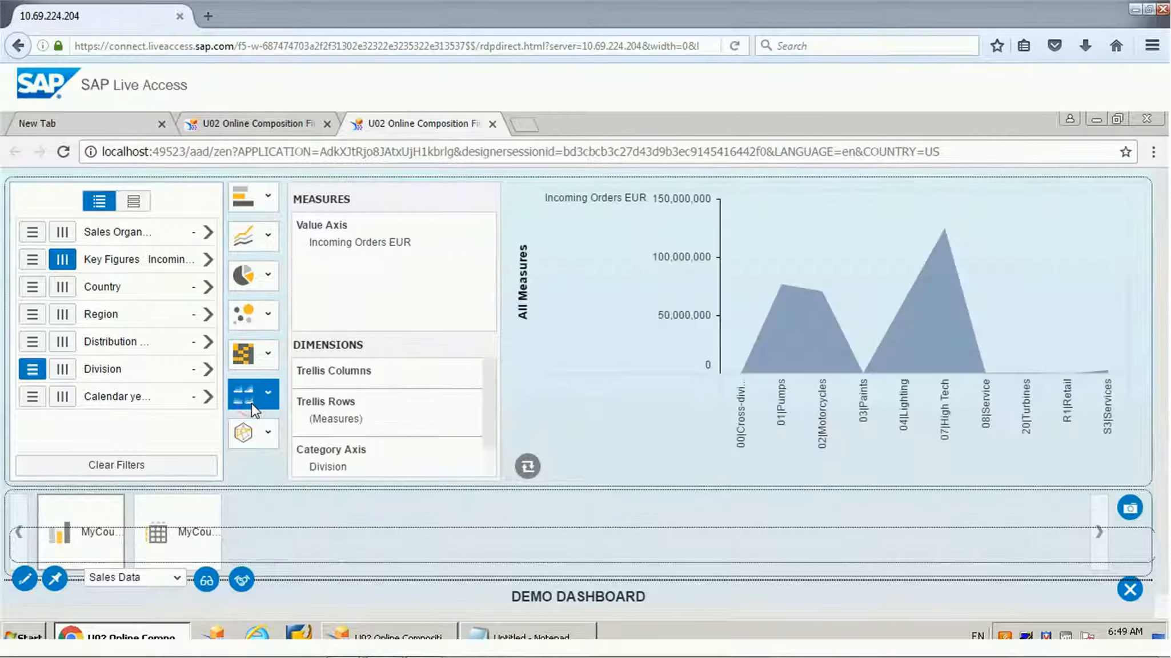